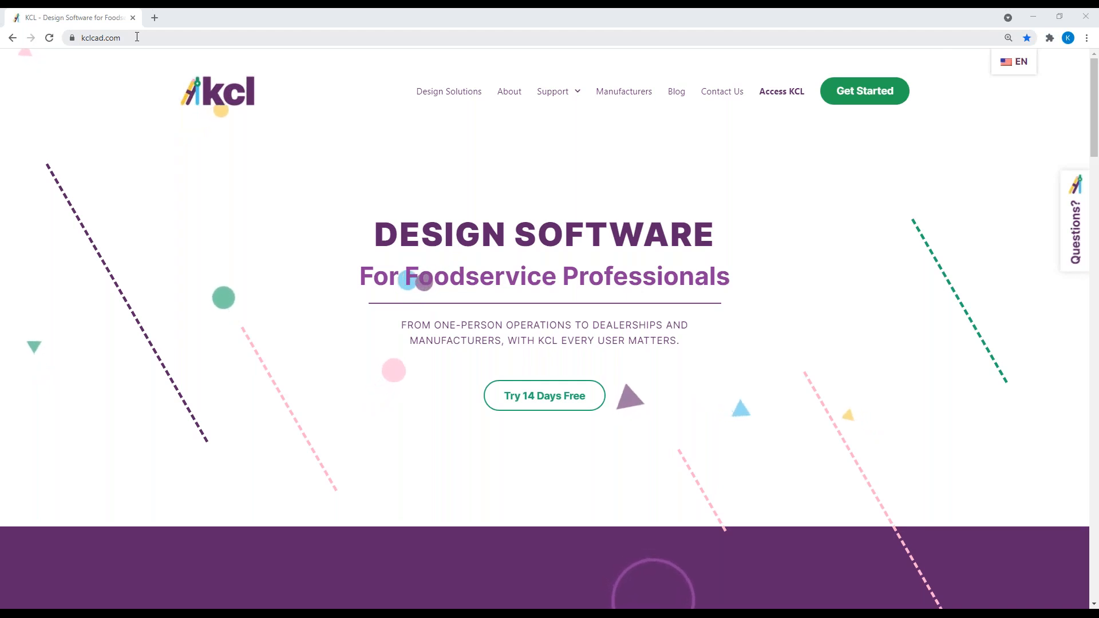
Download the KCL BIM/CAD Designer installer from the Access KCL page of kclcad.com.
{"action": "left_click", "coordinate": [785, 92]}
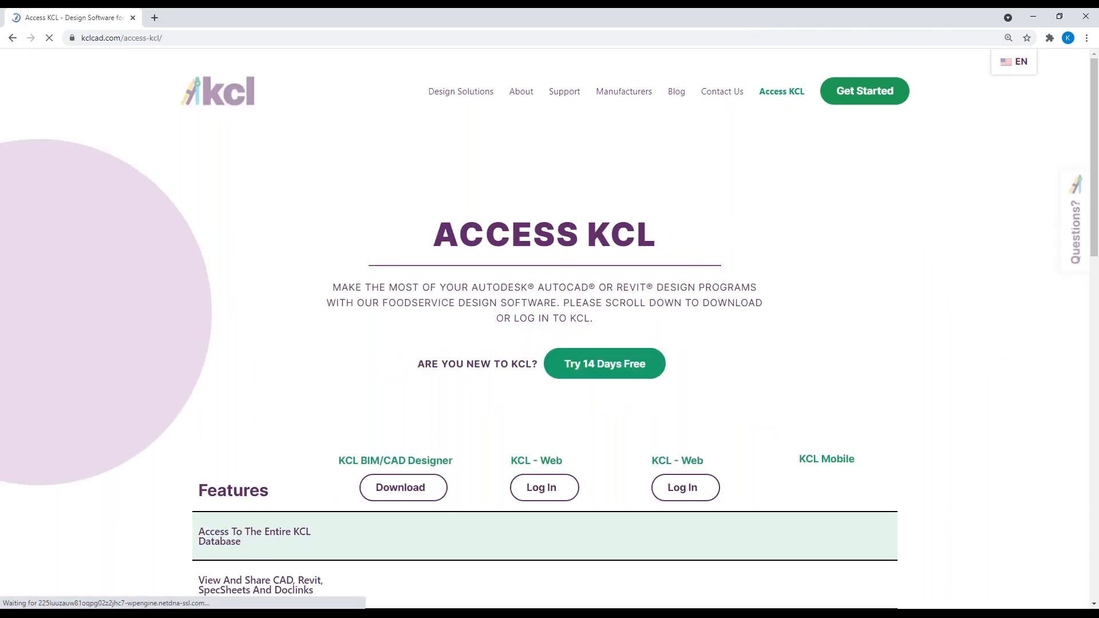
{"action": "scroll", "coordinate": [944, 329], "scroll_direction": "down", "scroll_amount": 1}
{"action": "scroll", "coordinate": [943, 330], "scroll_direction": "down", "scroll_amount": 1}
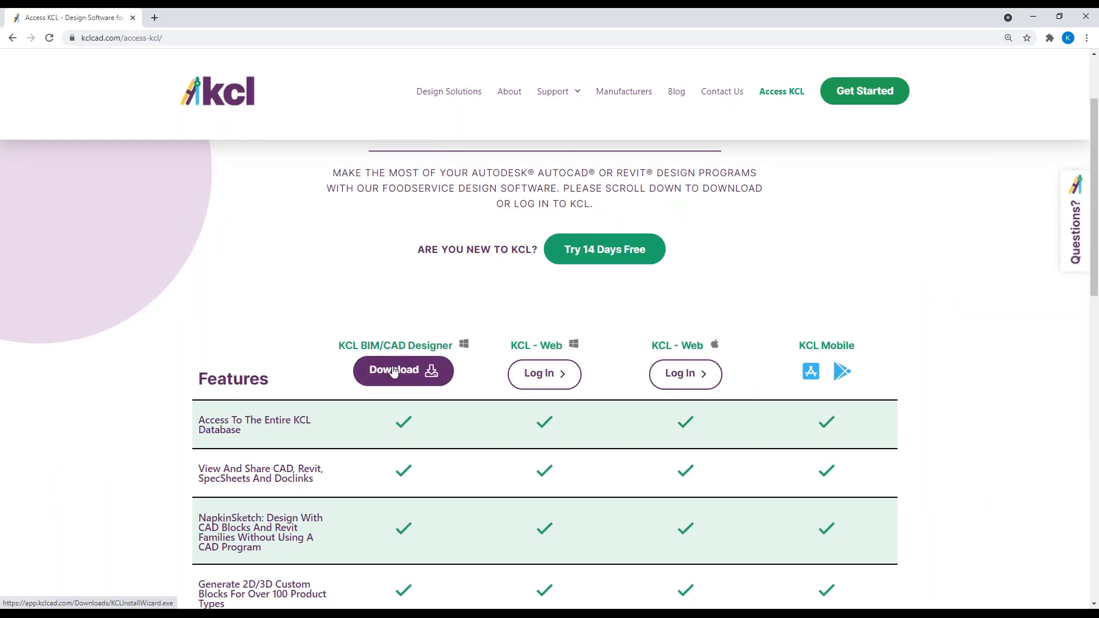
{"action": "left_click", "coordinate": [387, 369]}
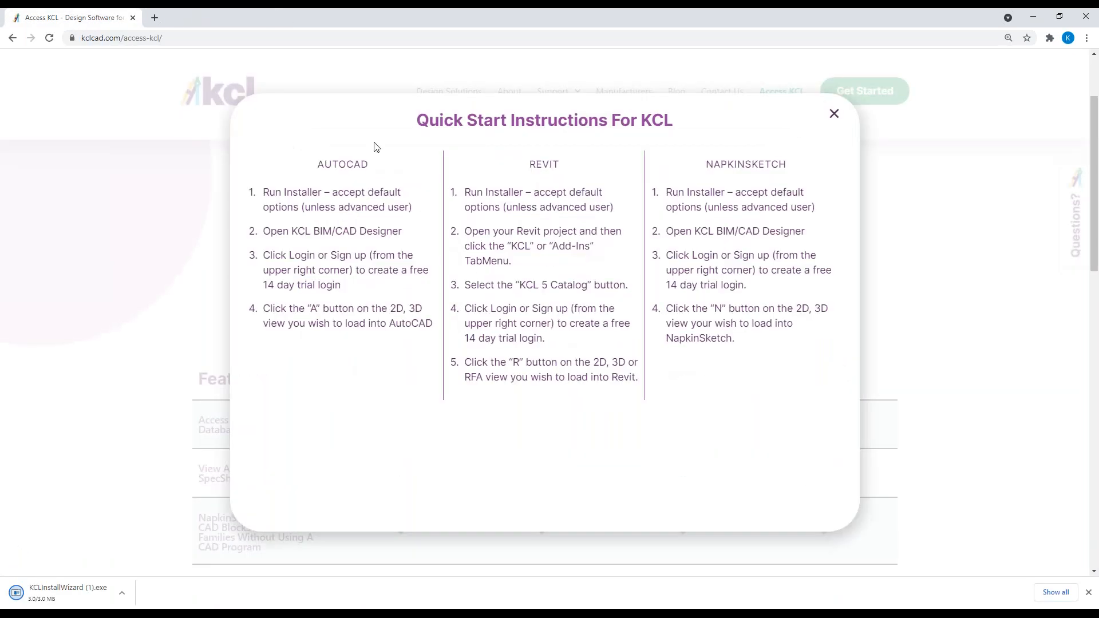
Run the downloaded KCLInstallWizard in Modify mode to review the Install Features options, and close it along with the quick start instructions.
{"action": "left_click", "coordinate": [122, 593]}
{"action": "left_click", "coordinate": [141, 521]}
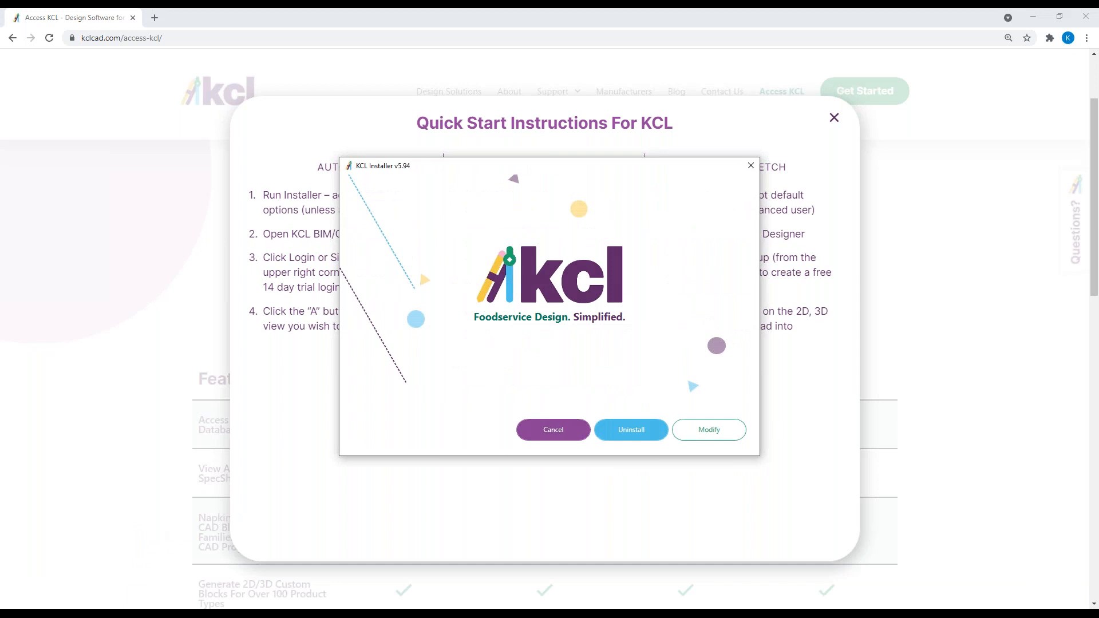
{"action": "left_click", "coordinate": [707, 435]}
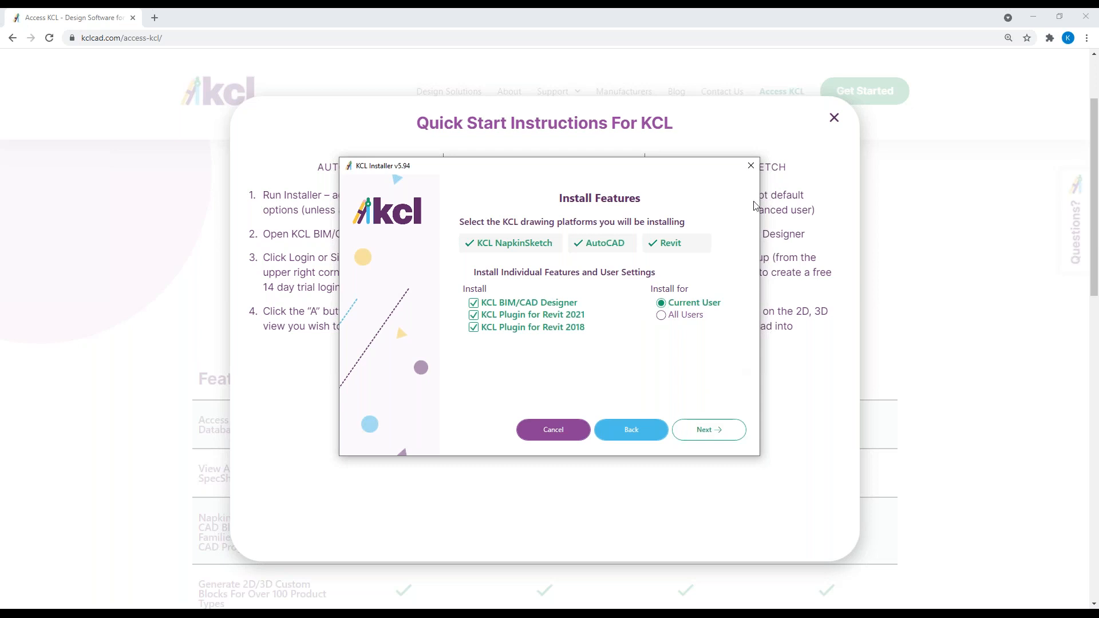
{"action": "left_click", "coordinate": [751, 167]}
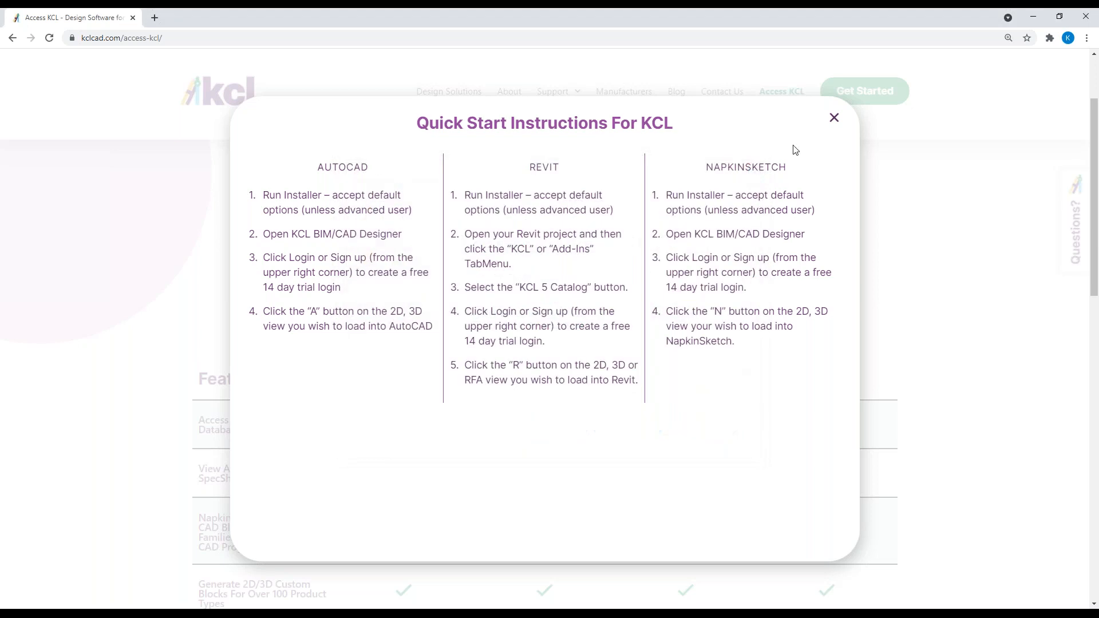
{"action": "left_click", "coordinate": [835, 118]}
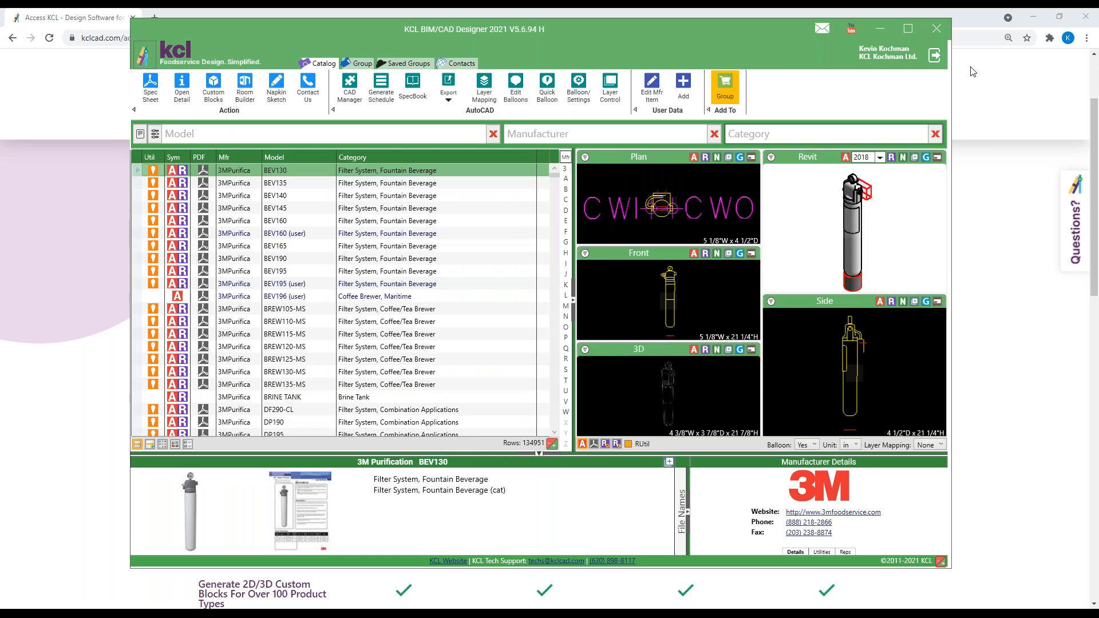
In a maximized KCL BIM/CAD Designer, set the balloon shape to Rectangle and save the settings.
{"action": "left_click", "coordinate": [908, 28]}
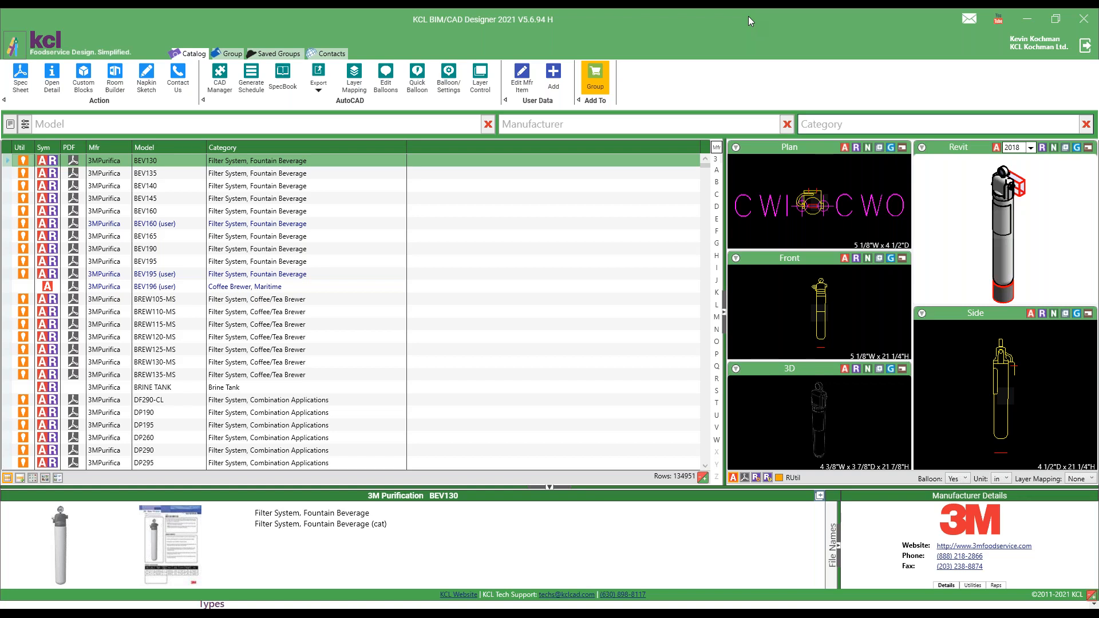
{"action": "left_click", "coordinate": [449, 81]}
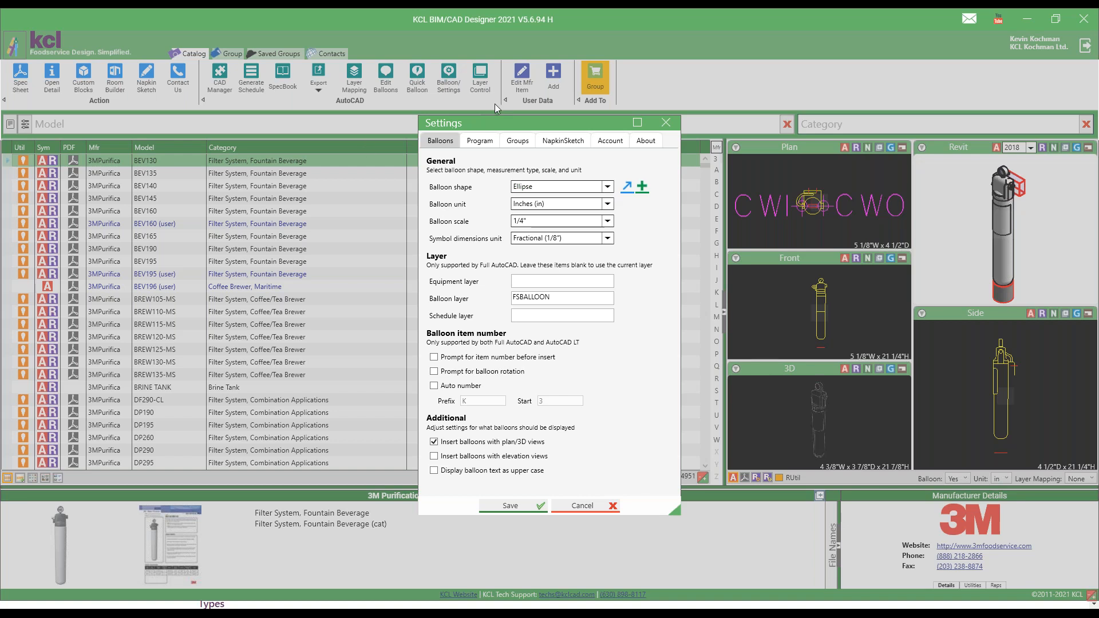
{"action": "left_click", "coordinate": [608, 188]}
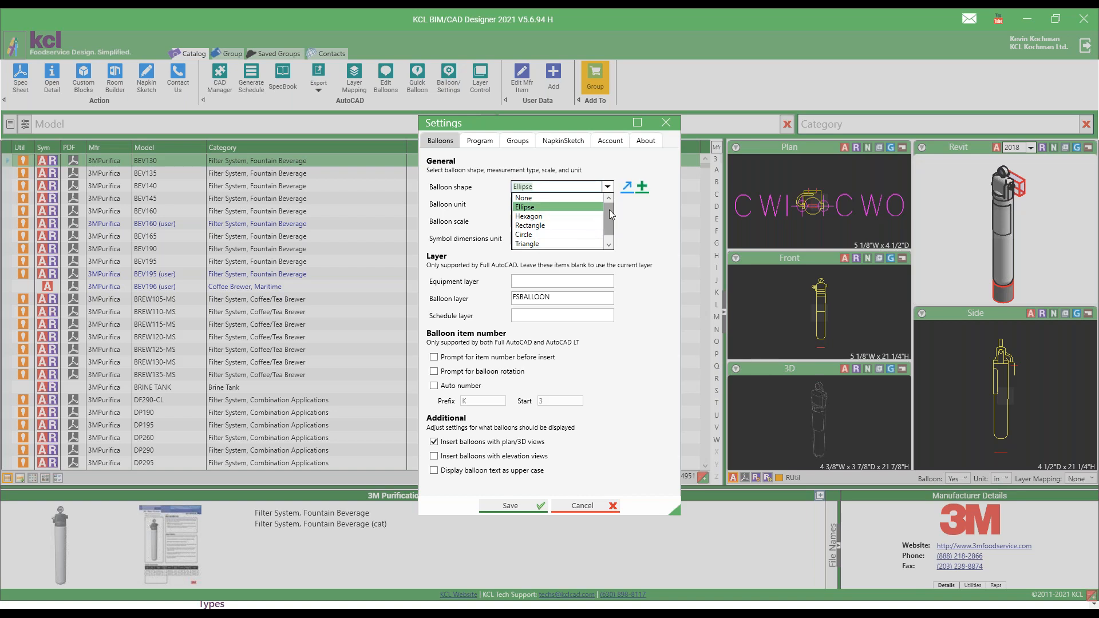
{"action": "scroll", "coordinate": [552, 246], "scroll_direction": "down", "scroll_amount": 1}
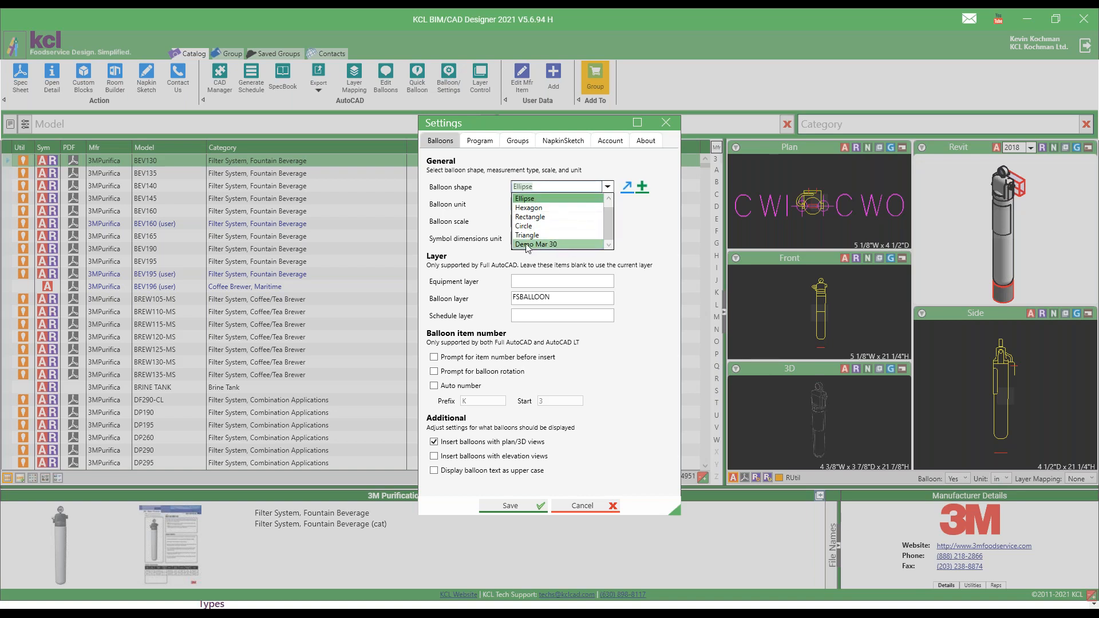
{"action": "left_click", "coordinate": [564, 218]}
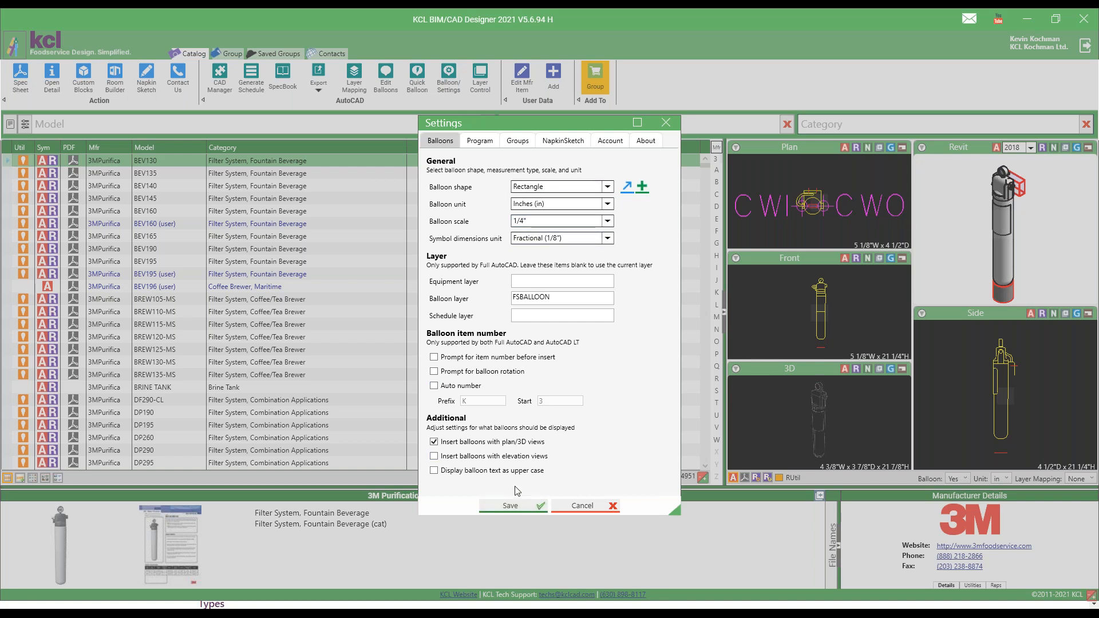
{"action": "left_click", "coordinate": [511, 507]}
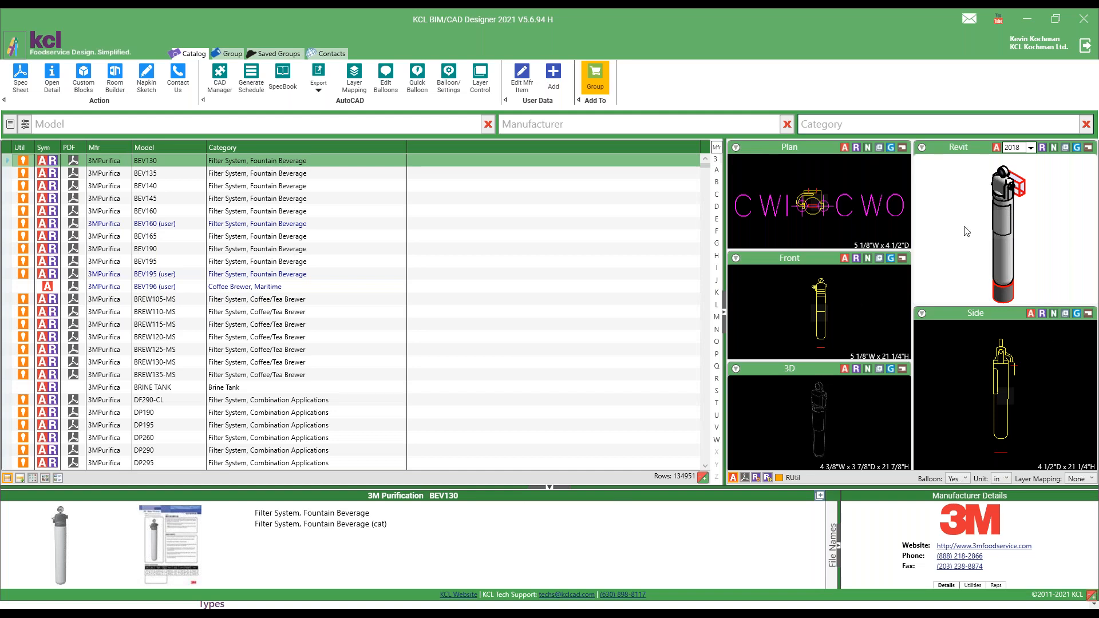
Insert the BEV130 plan view with Balloon set to Yes into the AutoCAD drawing outside the kitchen's right wall, placing its balloon just below.
{"action": "left_click", "coordinate": [963, 480]}
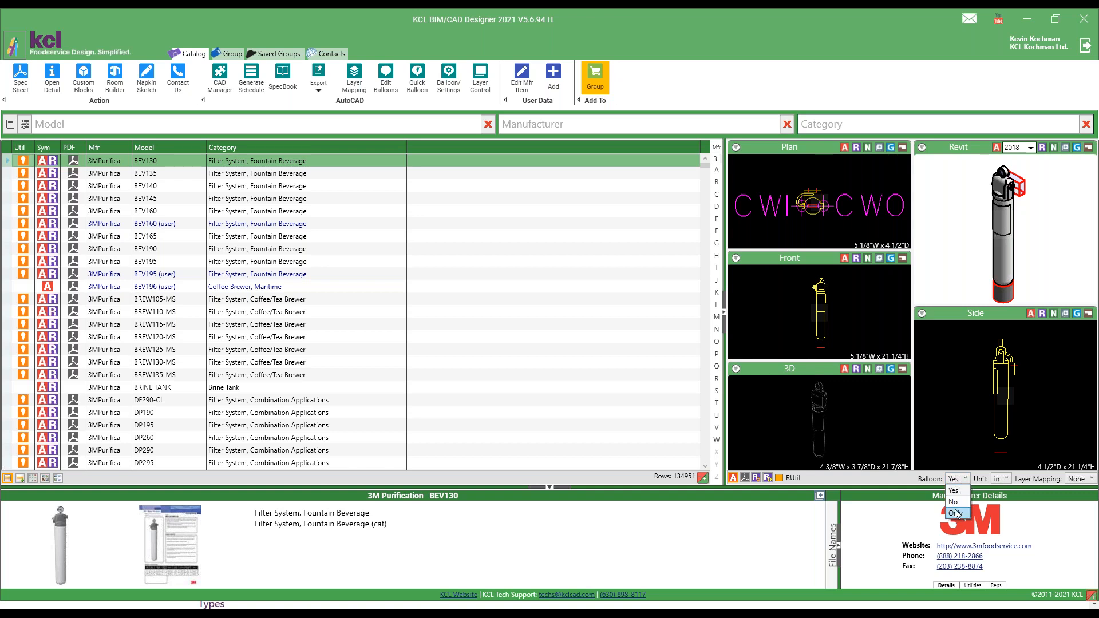
{"action": "left_click", "coordinate": [954, 491]}
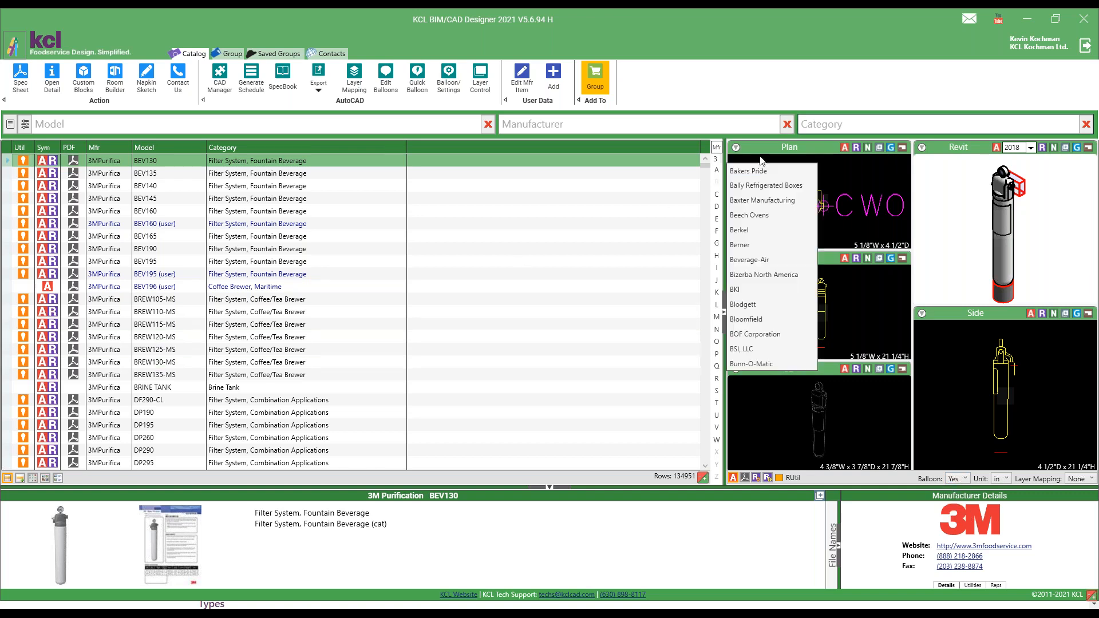
{"action": "left_click", "coordinate": [847, 149]}
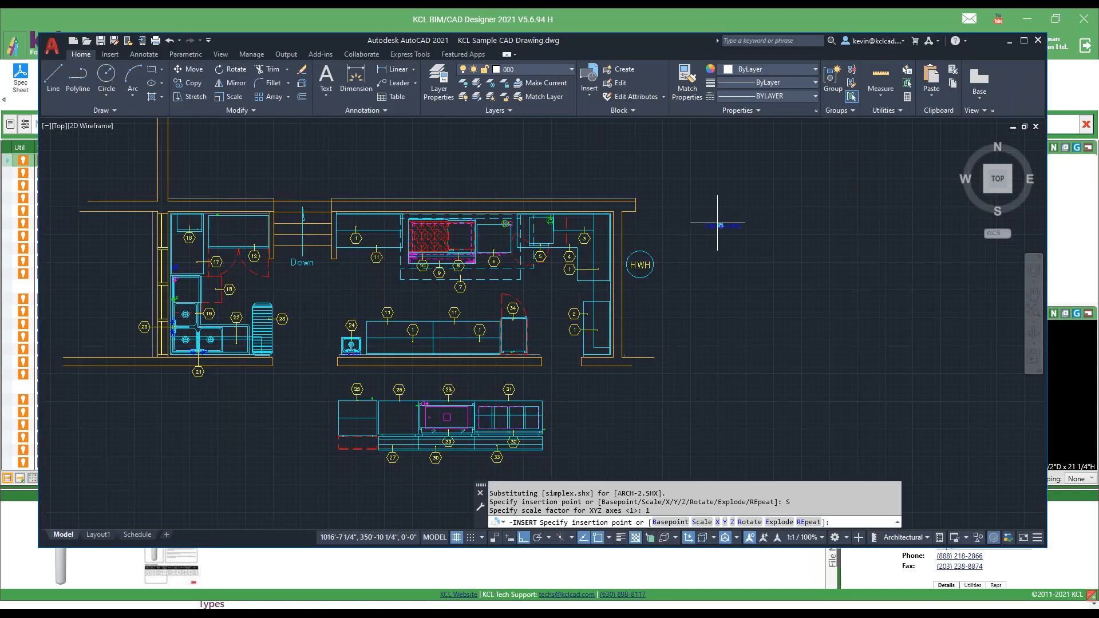
{"action": "left_click", "coordinate": [686, 229]}
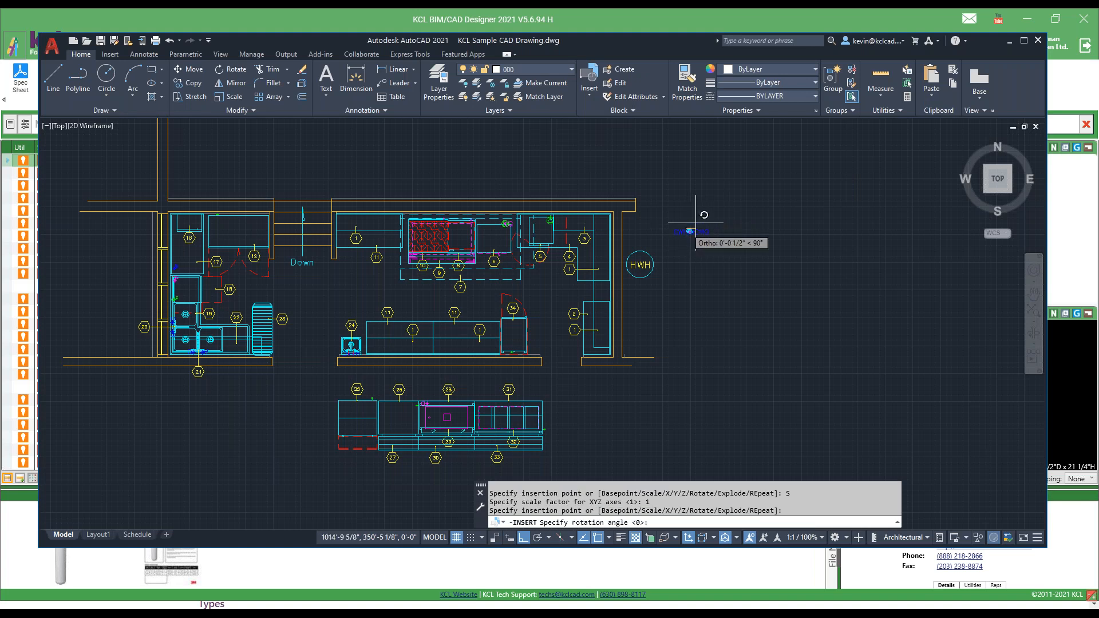
{"action": "left_click", "coordinate": [697, 224]}
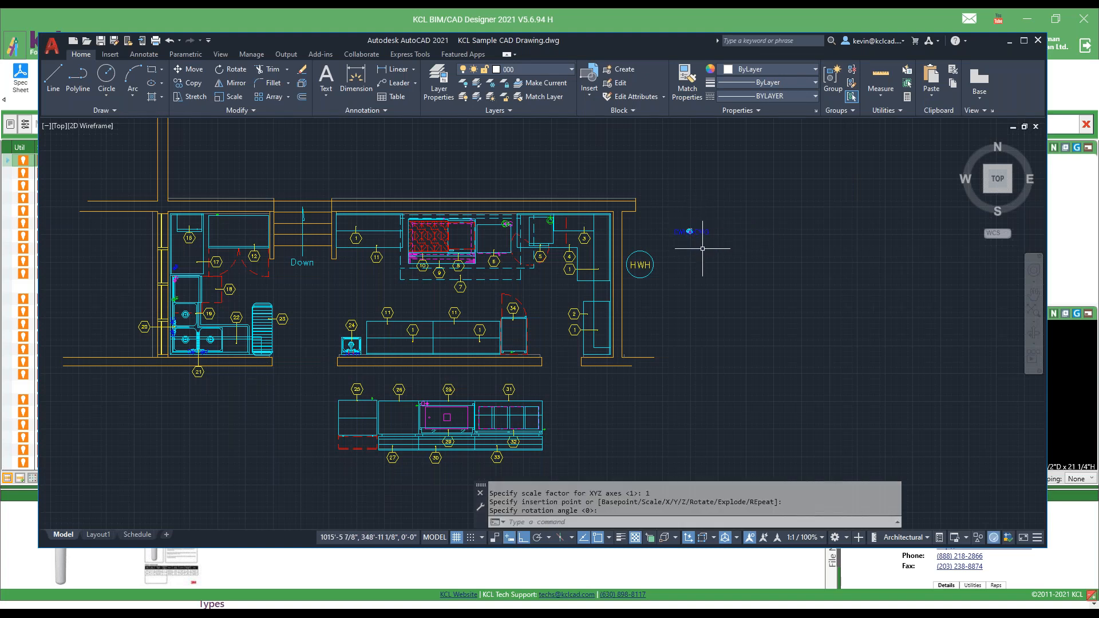
{"action": "left_click", "coordinate": [693, 248]}
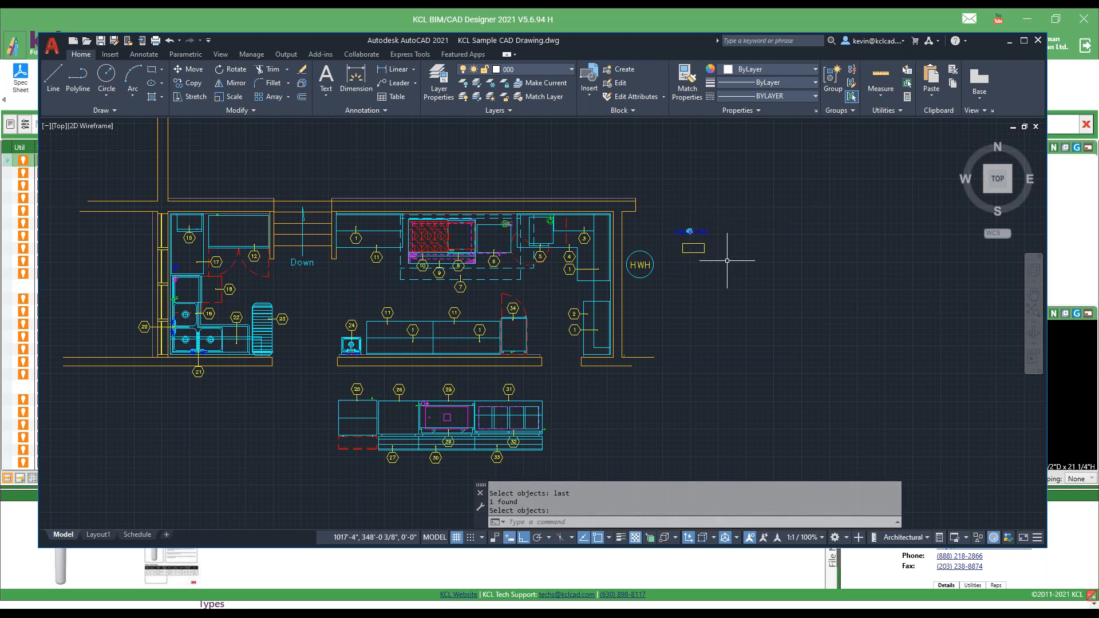
Examine the attribute tags of the rectangular balloon block in the Enhanced Attribute Editor without changing them.
{"action": "scroll", "coordinate": [723, 261], "scroll_direction": "up", "scroll_amount": 2}
{"action": "scroll", "coordinate": [723, 260], "scroll_direction": "up", "scroll_amount": 2}
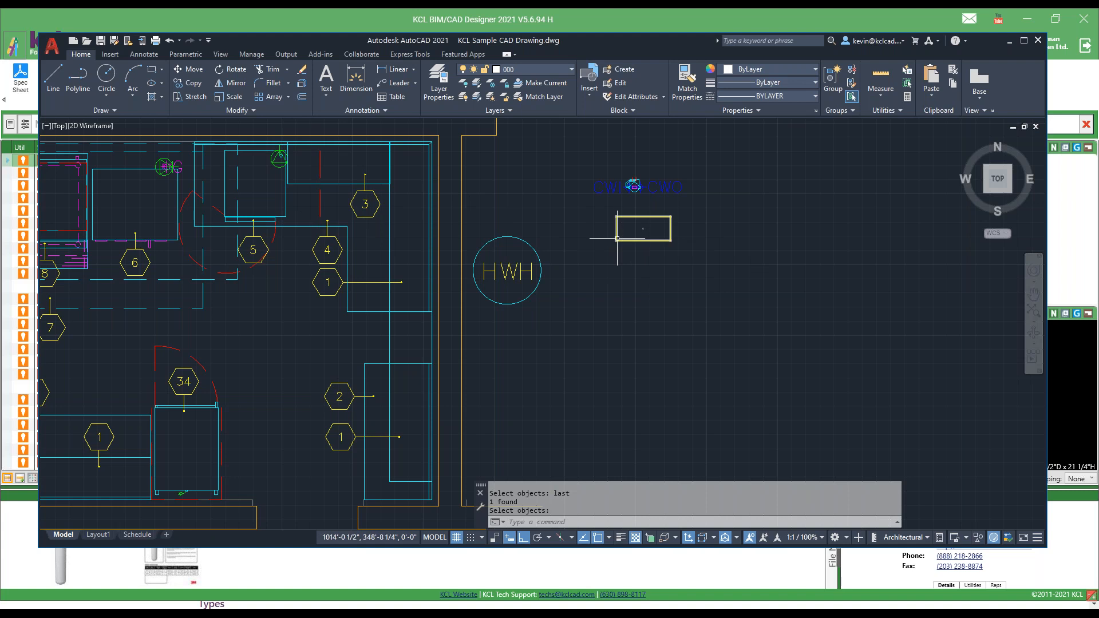
{"action": "key", "text": "Return"}
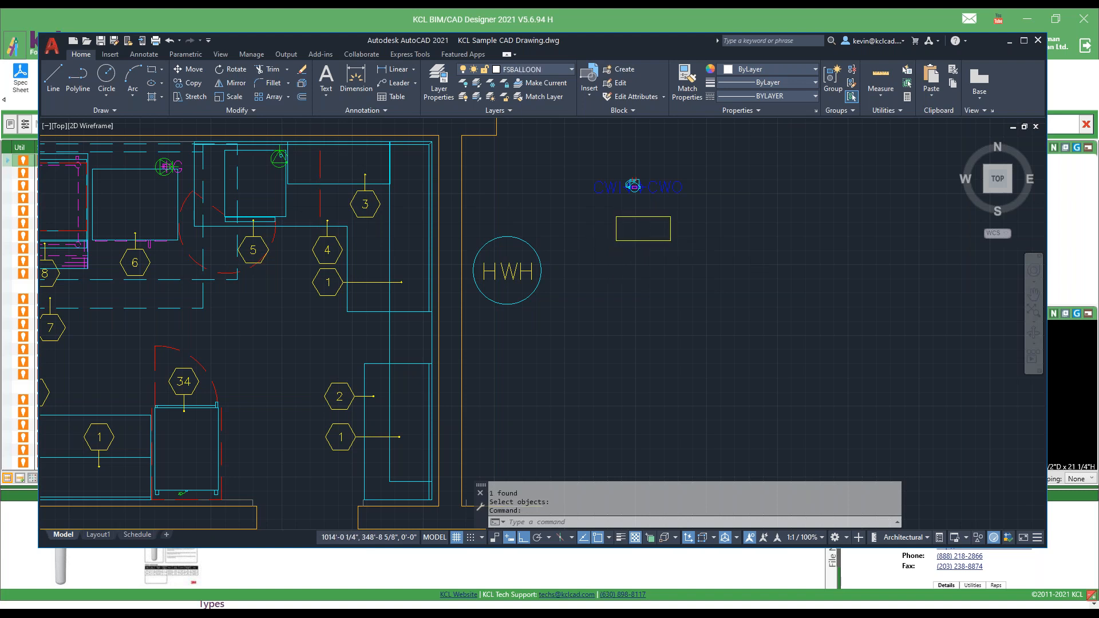
{"action": "double_click", "coordinate": [625, 240]}
{"action": "left_click", "coordinate": [544, 457]}
{"action": "left_click", "coordinate": [542, 456]}
{"action": "left_click", "coordinate": [543, 457]}
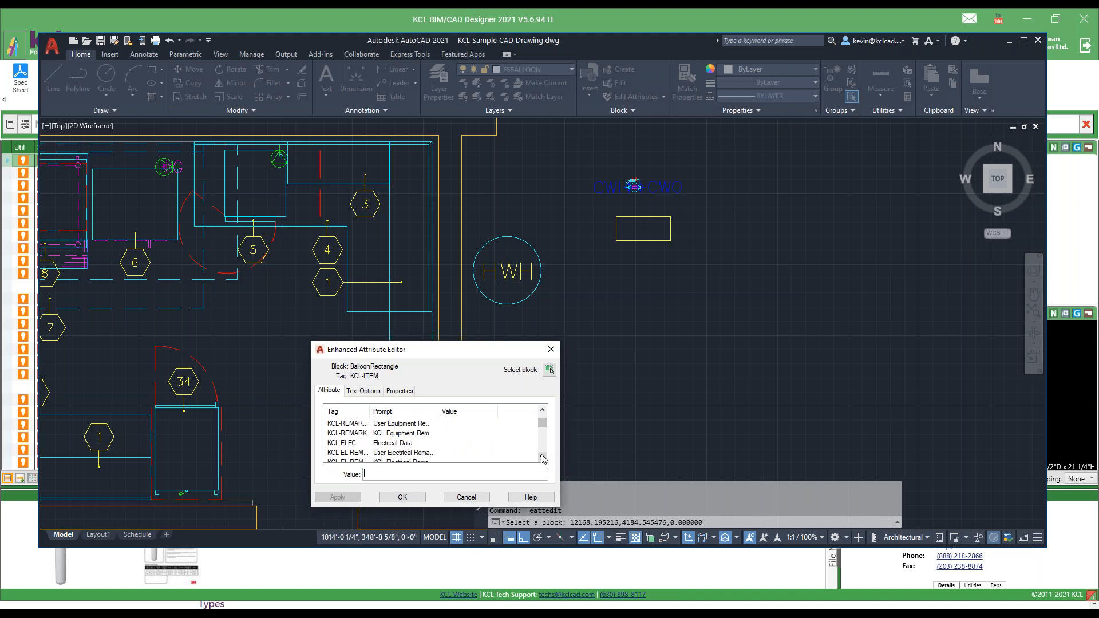
{"action": "left_click", "coordinate": [465, 497]}
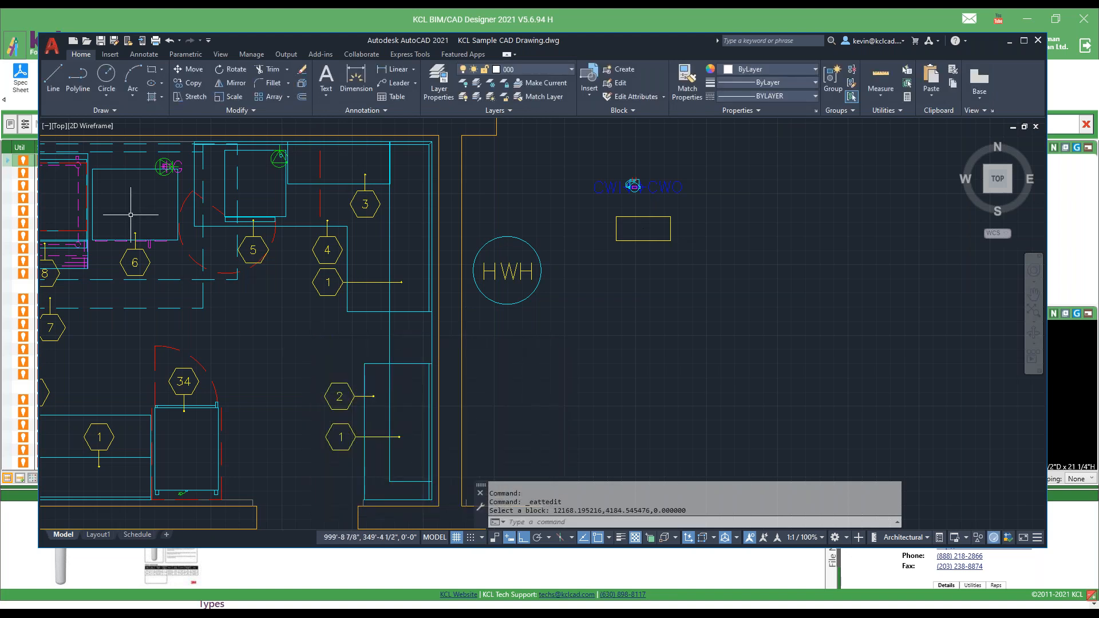
Turn on layer 801 in the layer properties and close the layer manager.
{"action": "type", "text": "LA"}
{"action": "key", "text": "Return"}
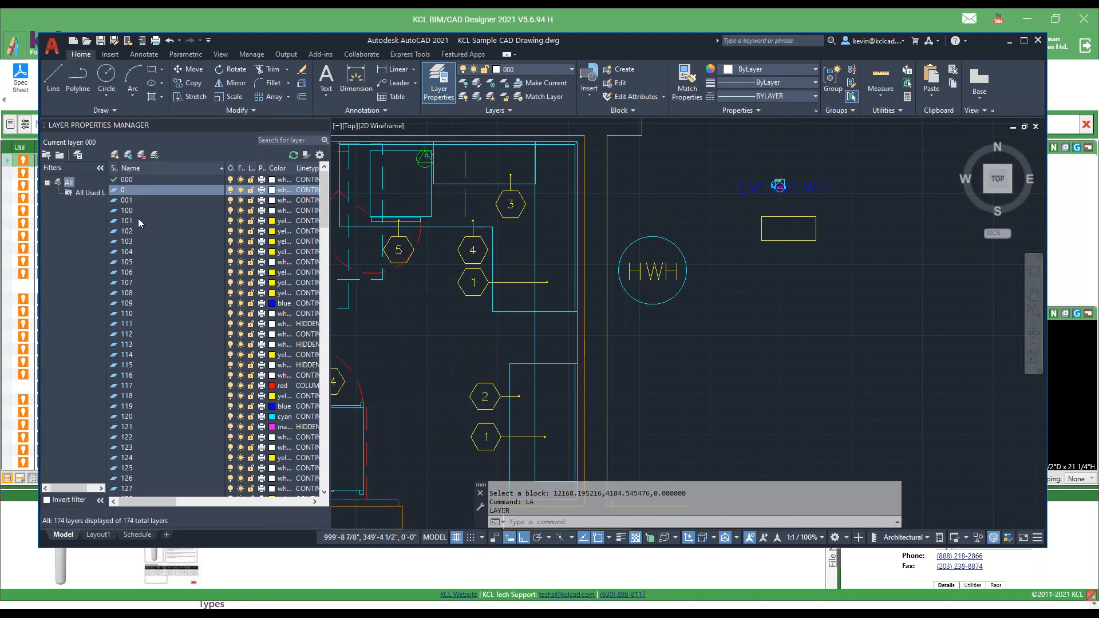
{"action": "scroll", "coordinate": [256, 411], "scroll_direction": "down", "scroll_amount": 20}
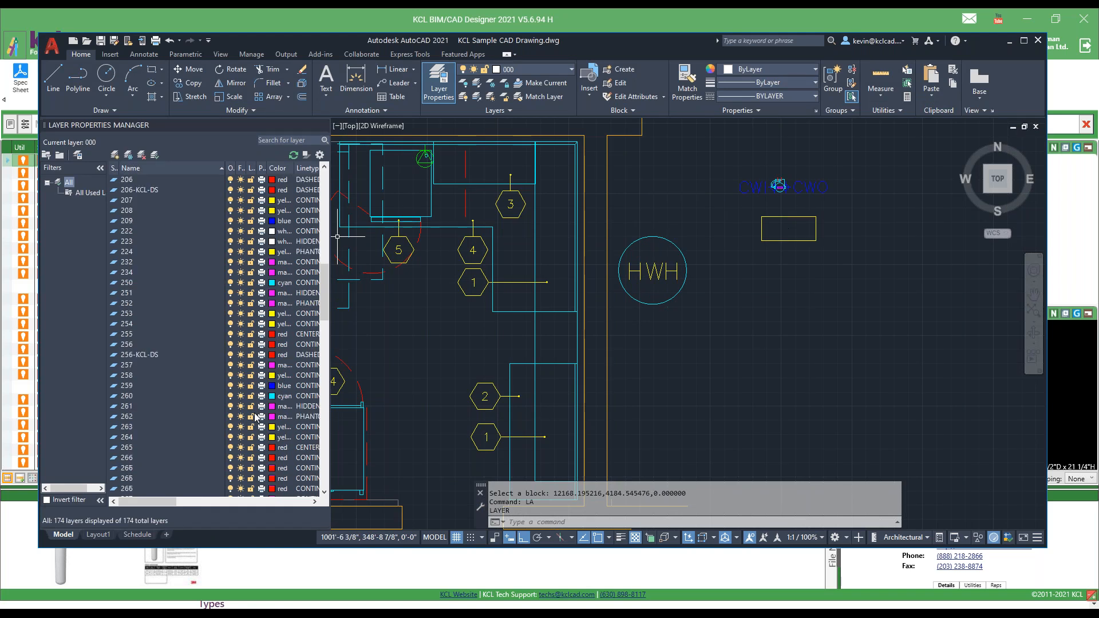
{"action": "scroll", "coordinate": [256, 416], "scroll_direction": "down", "scroll_amount": 5}
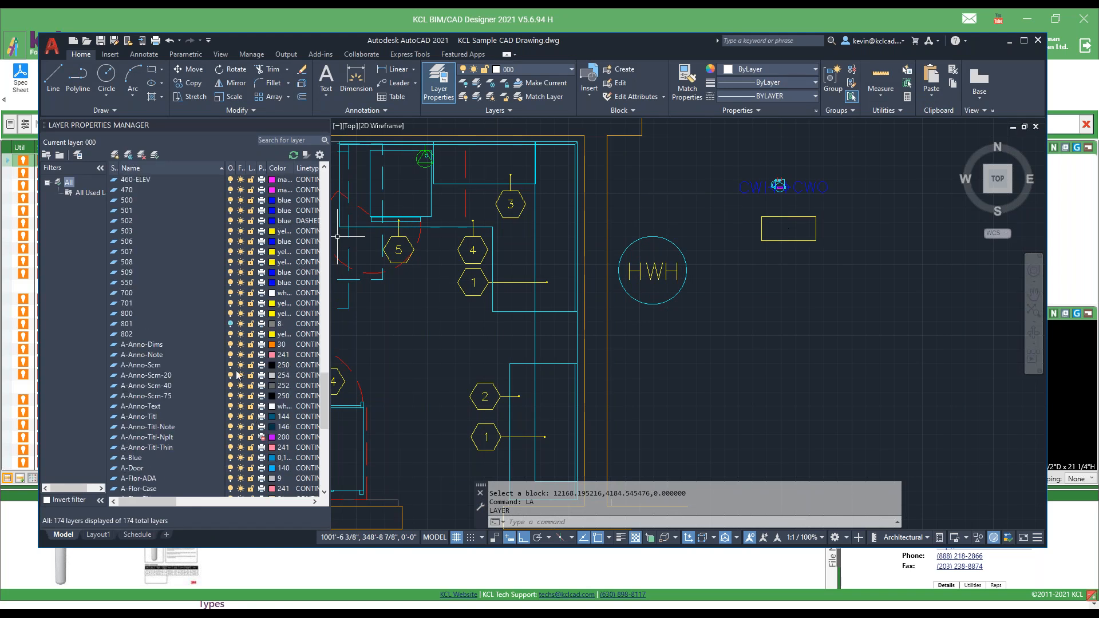
{"action": "left_click", "coordinate": [230, 324]}
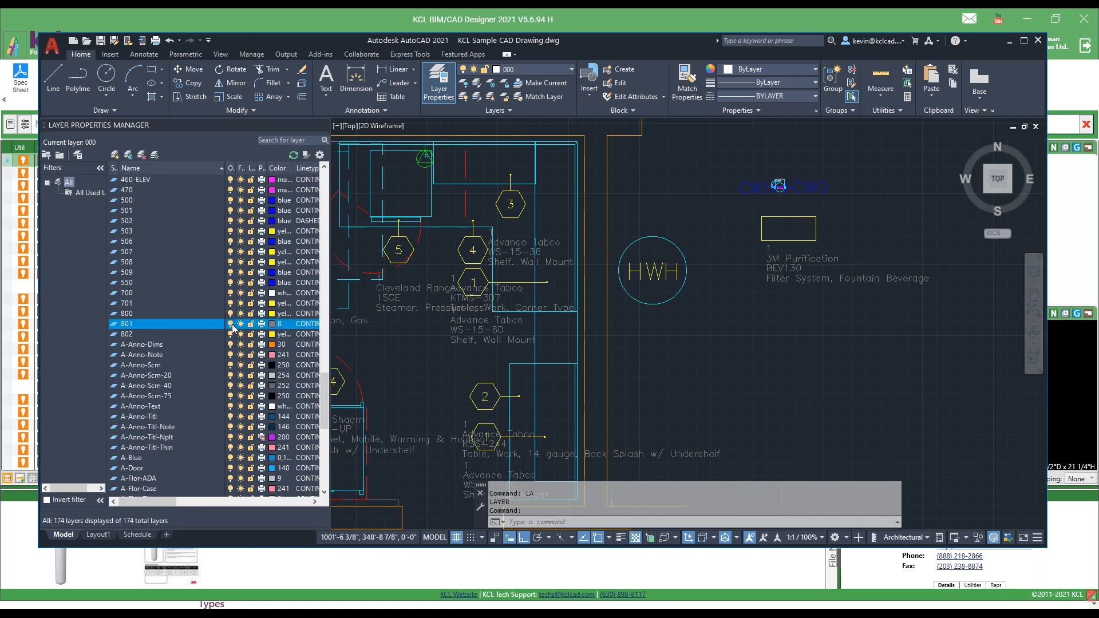
{"action": "left_click", "coordinate": [324, 125]}
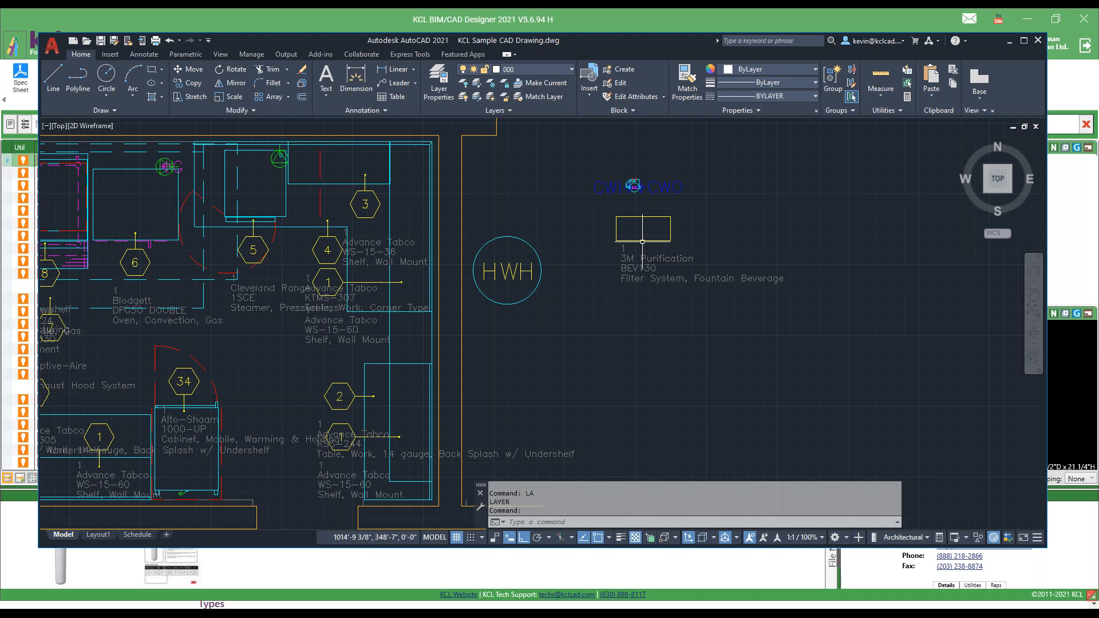
Switch back to KCL BIM/CAD Designer and preview the Demo Mar 30 balloon shape, leaving the settings unsaved.
{"action": "left_click", "coordinate": [839, 26]}
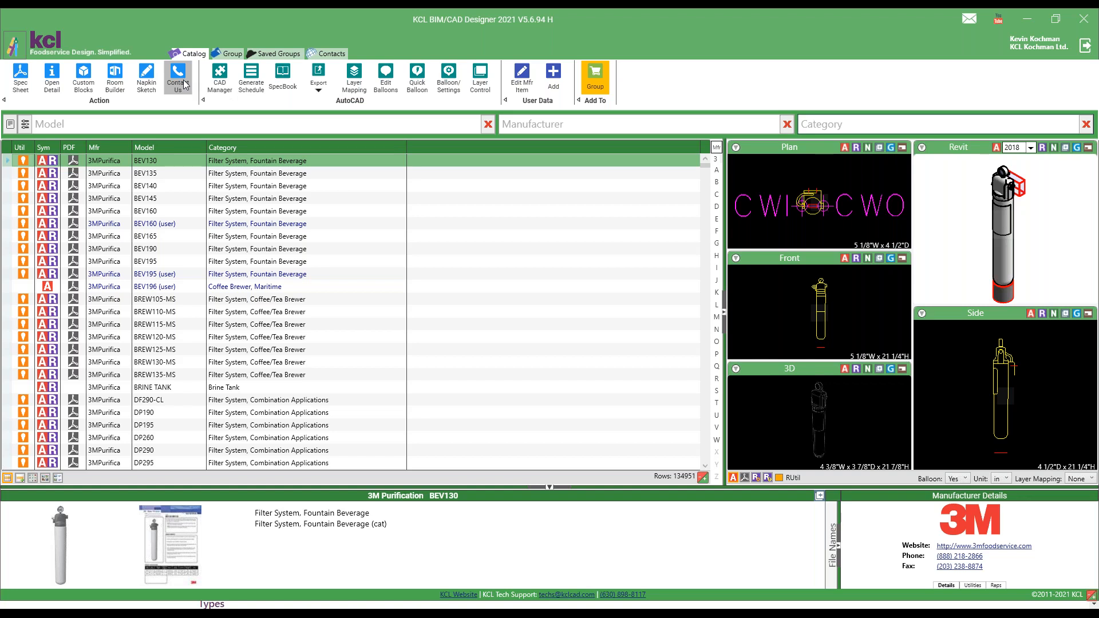
{"action": "left_click", "coordinate": [449, 78]}
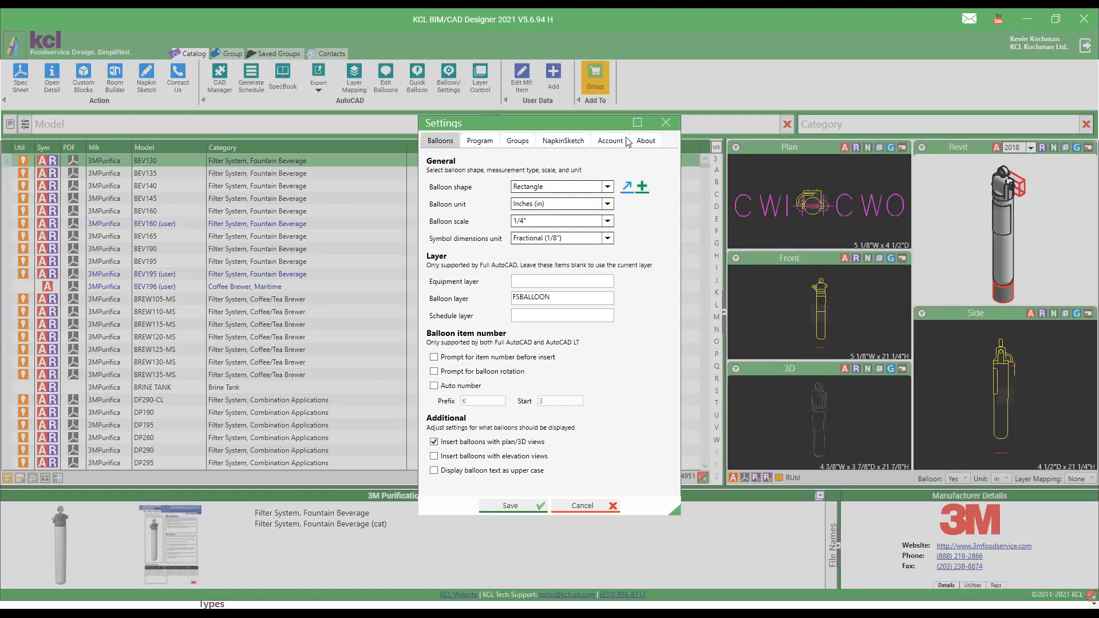
{"action": "left_click", "coordinate": [608, 188]}
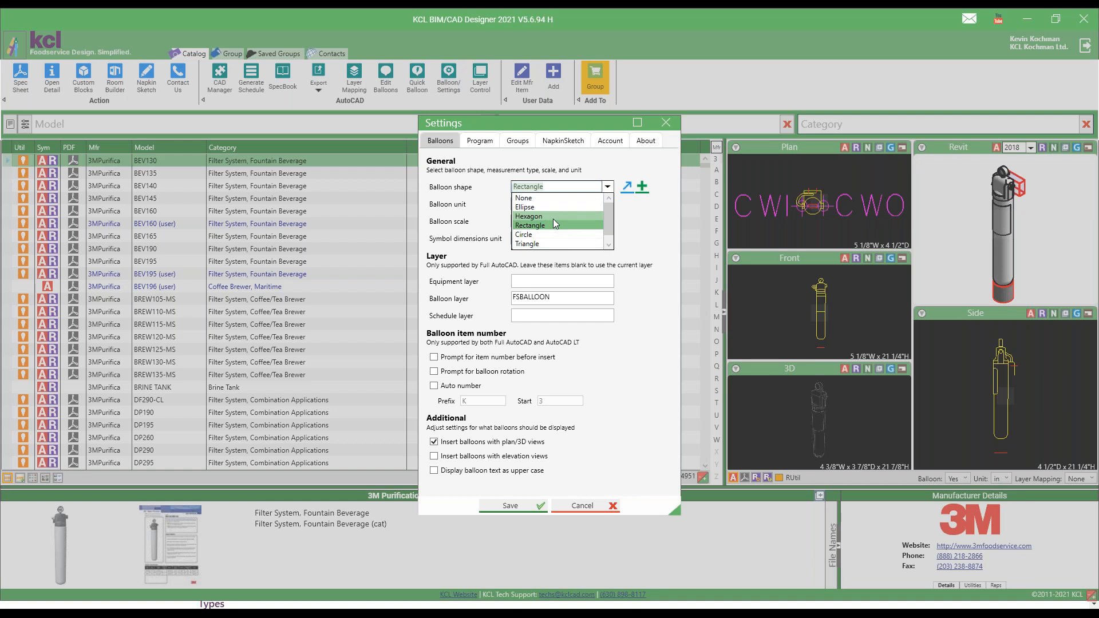
{"action": "scroll", "coordinate": [593, 233], "scroll_direction": "down", "scroll_amount": 1}
{"action": "left_click", "coordinate": [562, 245]}
{"action": "left_click", "coordinate": [620, 187]}
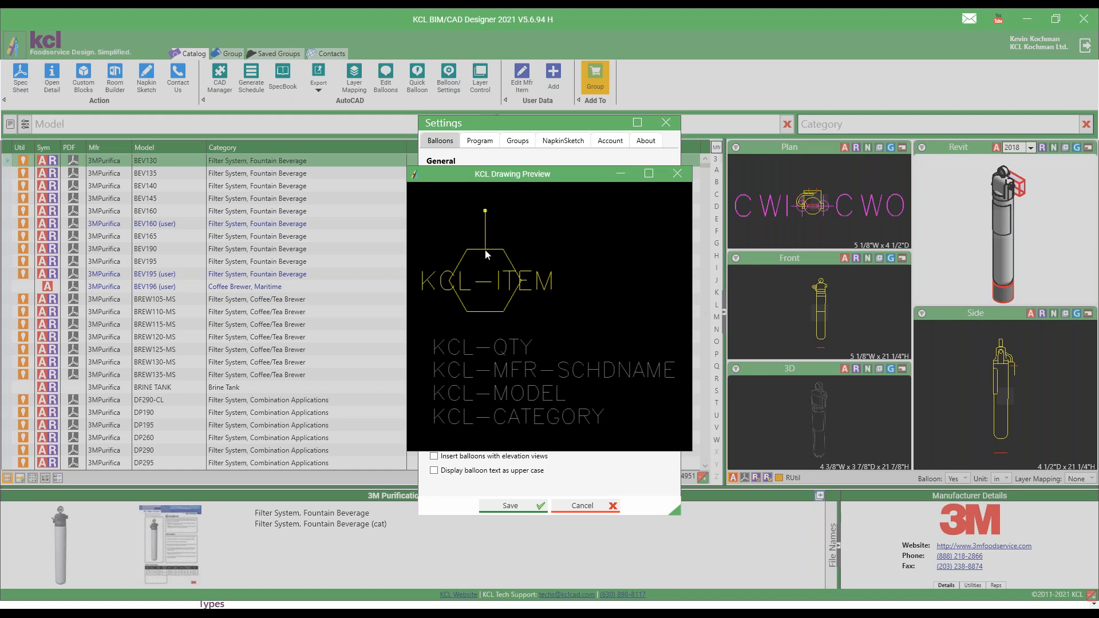
{"action": "left_click", "coordinate": [678, 173]}
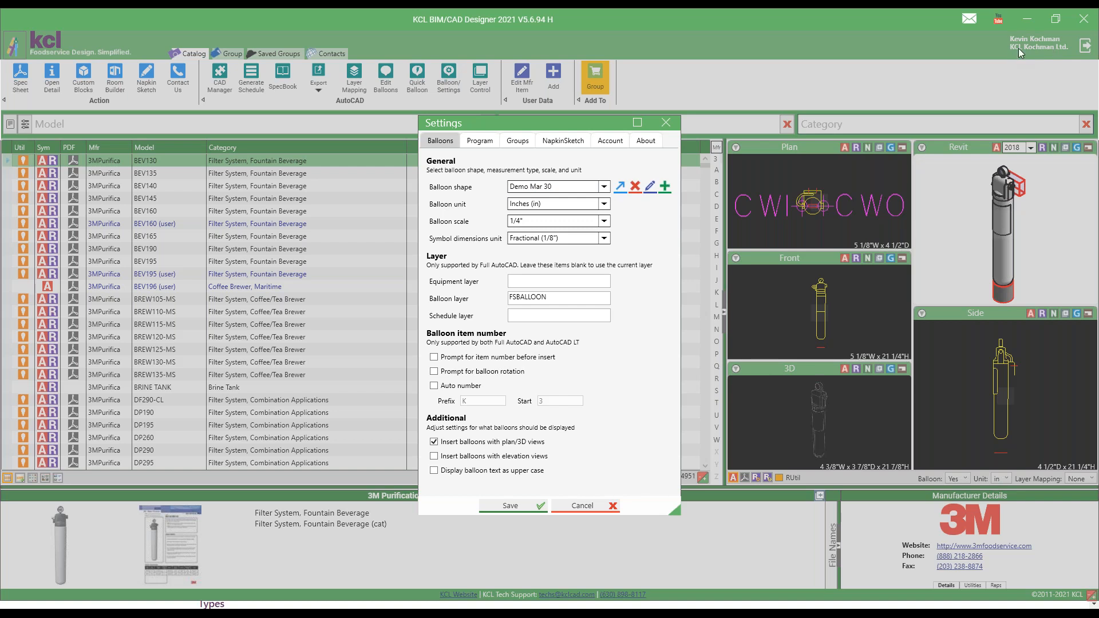
{"action": "left_click", "coordinate": [666, 124]}
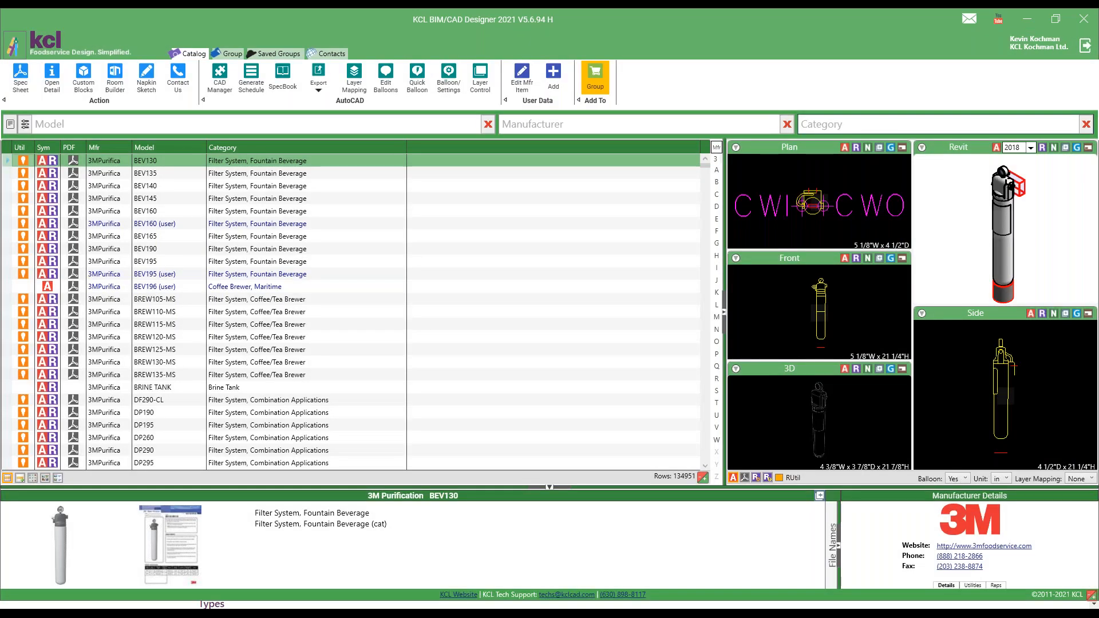
Review the balloon unit and scale options for inches and millimetres in the balloon settings, leaving the settings unsaved.
{"action": "left_click", "coordinate": [449, 86]}
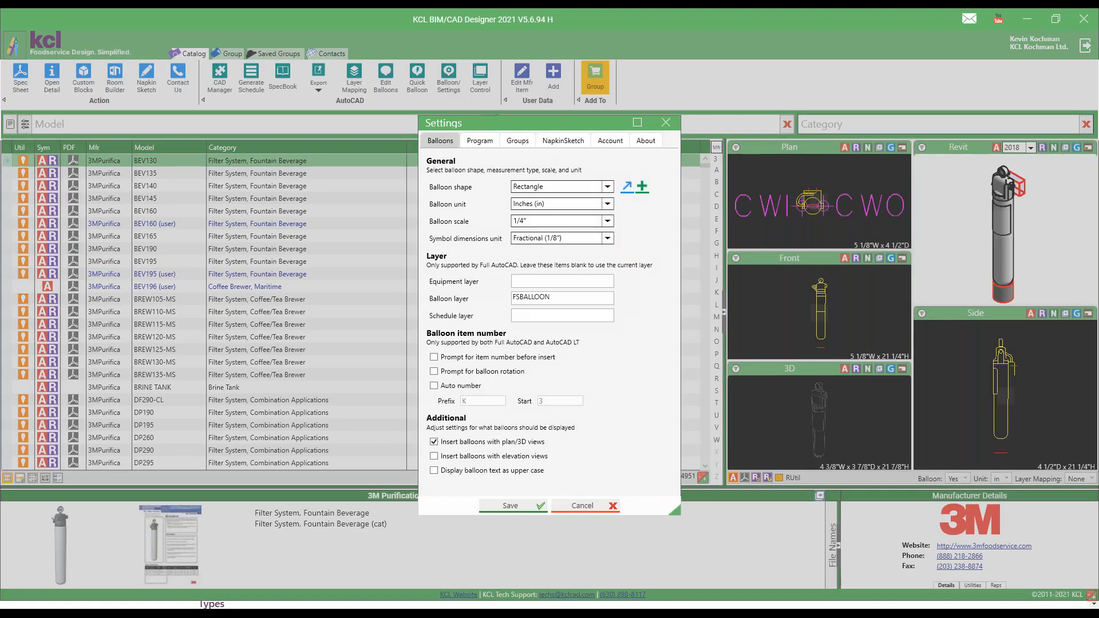
{"action": "left_click", "coordinate": [608, 204]}
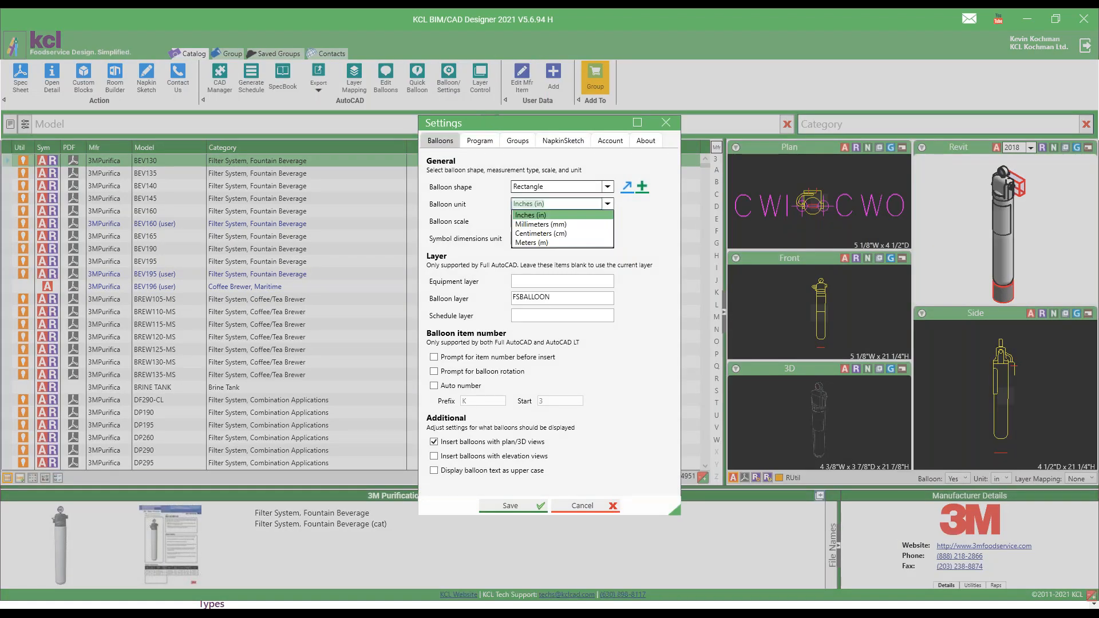
{"action": "left_click", "coordinate": [608, 205]}
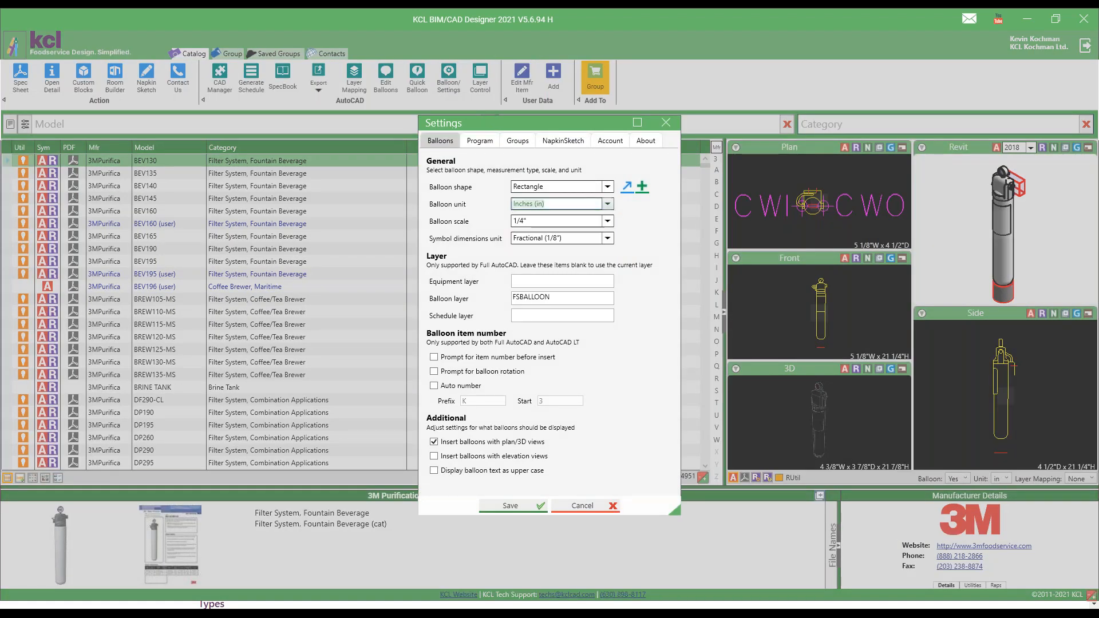
{"action": "left_click", "coordinate": [608, 222]}
{"action": "left_click", "coordinate": [608, 221]}
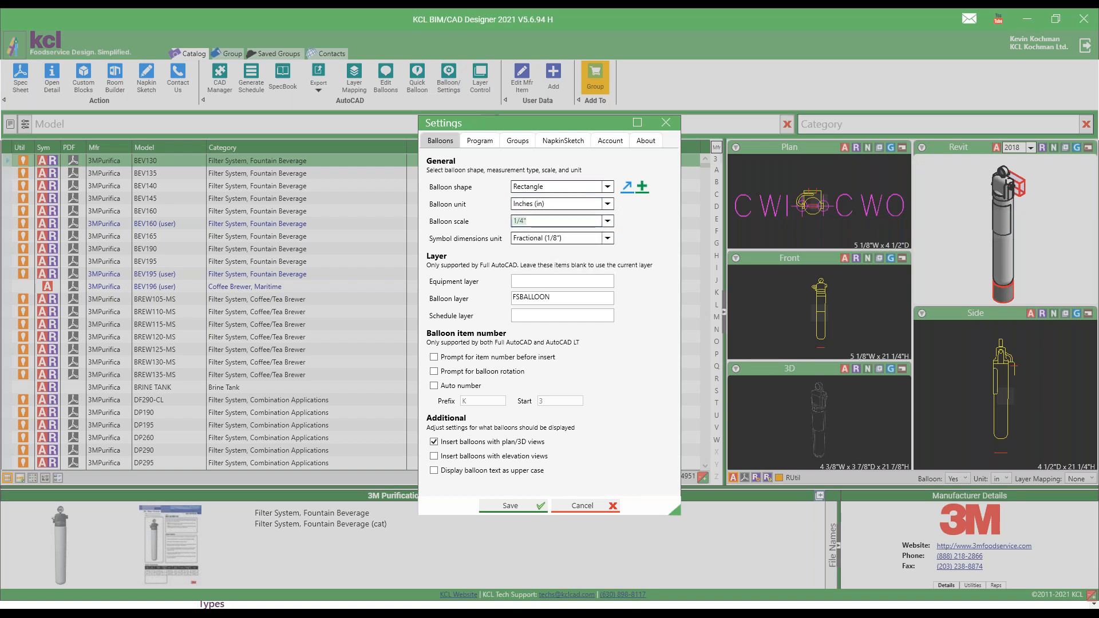
{"action": "left_click", "coordinate": [608, 204]}
{"action": "left_click", "coordinate": [547, 229]}
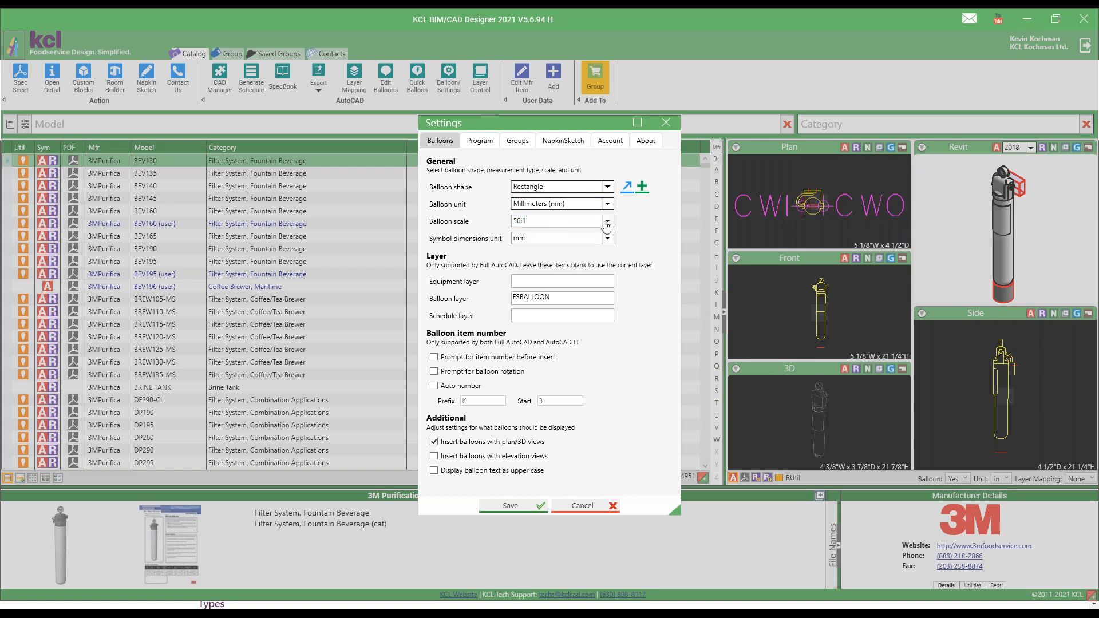
{"action": "left_click", "coordinate": [608, 221]}
{"action": "left_click", "coordinate": [537, 241]}
{"action": "left_click", "coordinate": [607, 205]}
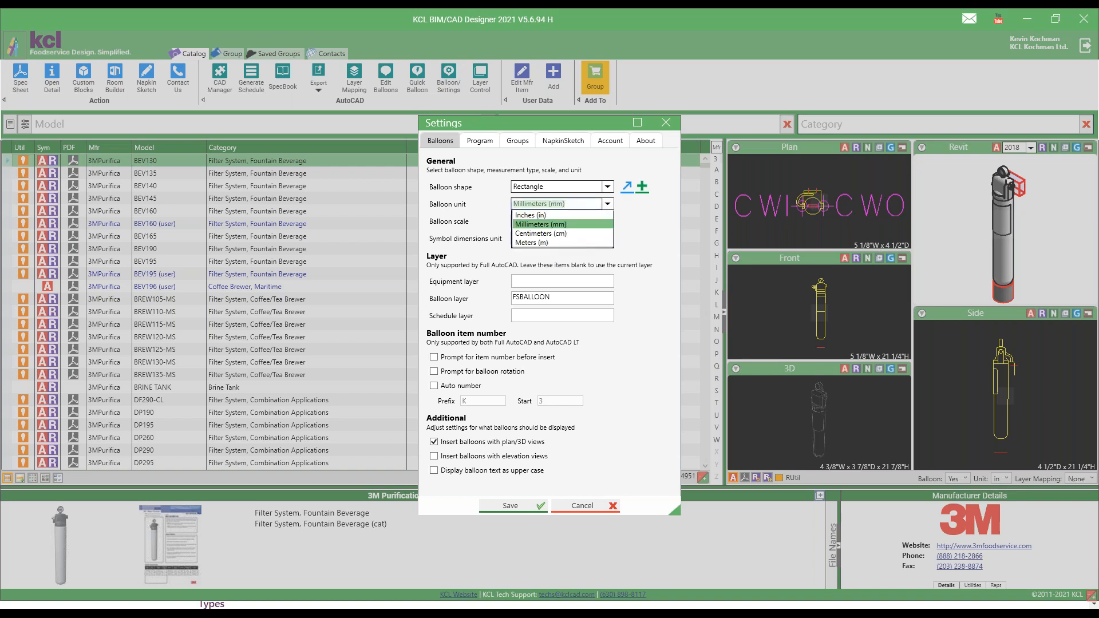
{"action": "left_click", "coordinate": [531, 216]}
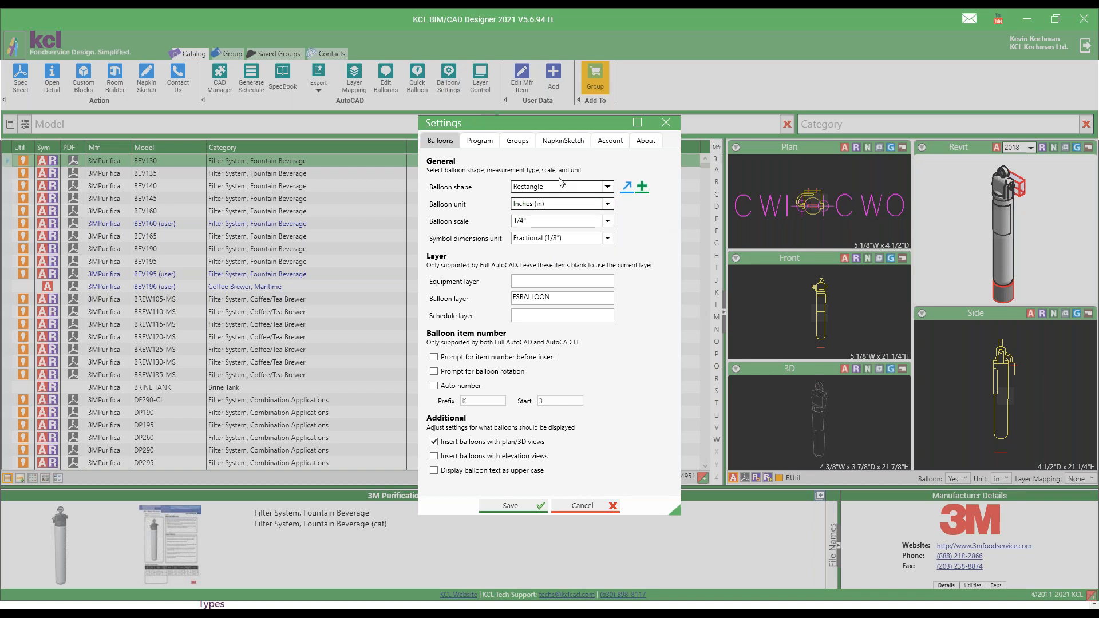
{"action": "left_click", "coordinate": [584, 512]}
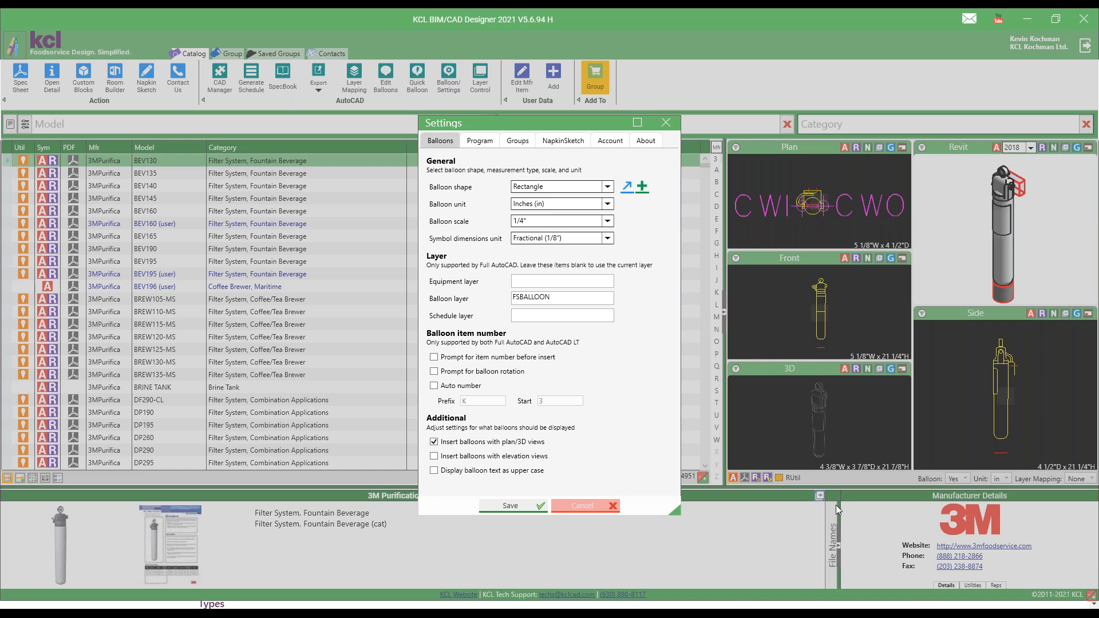
Show the BEV165 drawing views with dimensions in mm, and return the catalog unit to in.
{"action": "left_click", "coordinate": [1007, 479]}
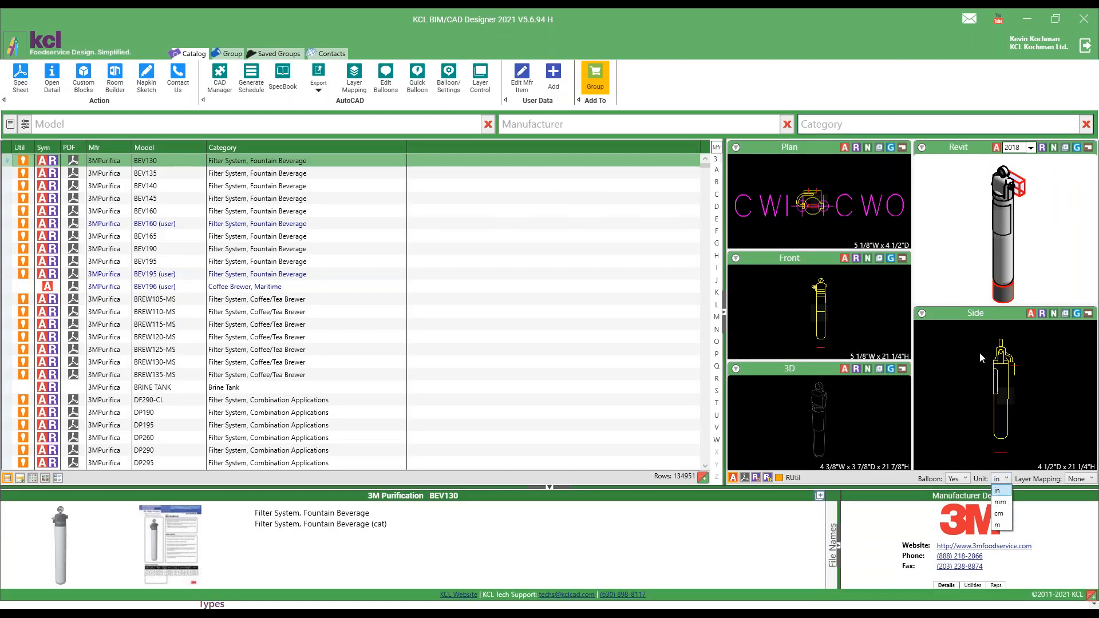
{"action": "left_click", "coordinate": [1001, 502]}
{"action": "left_click", "coordinate": [287, 236]}
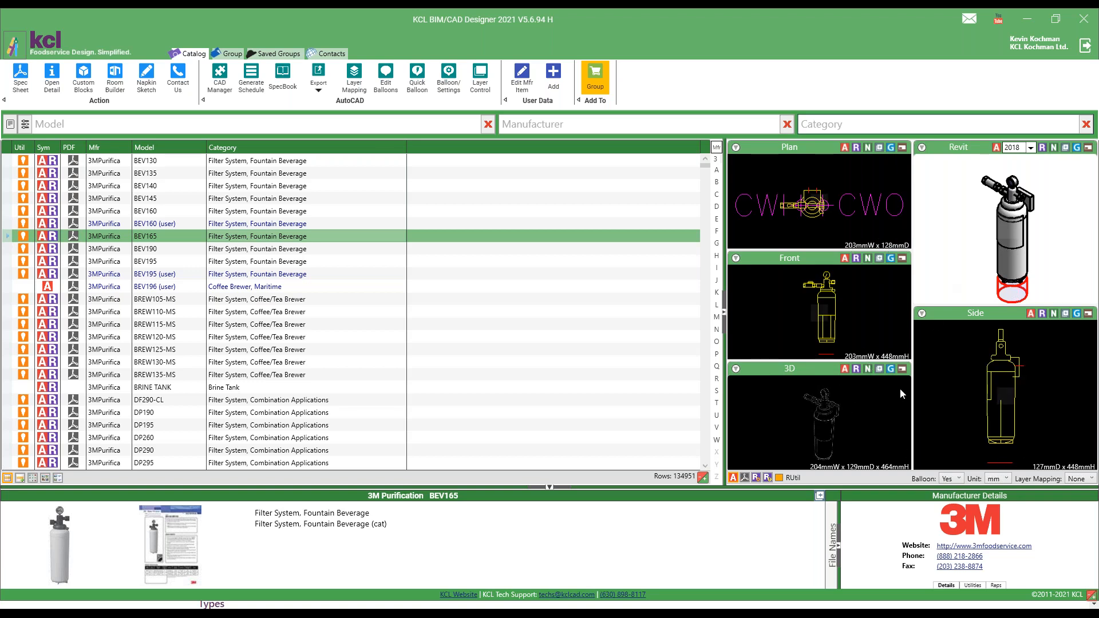
{"action": "left_click", "coordinate": [999, 479]}
{"action": "left_click", "coordinate": [991, 490]}
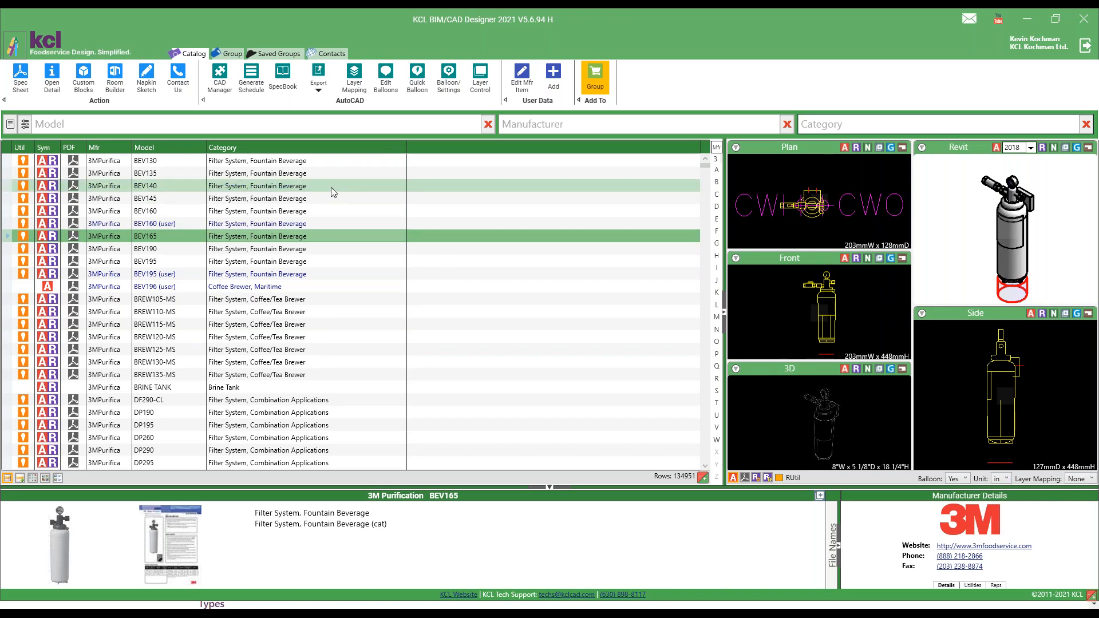
Set the equipment layer to KCLEQUIP and the schedule layer to SCHEDULE in the balloon settings, and save them.
{"action": "left_click", "coordinate": [442, 78]}
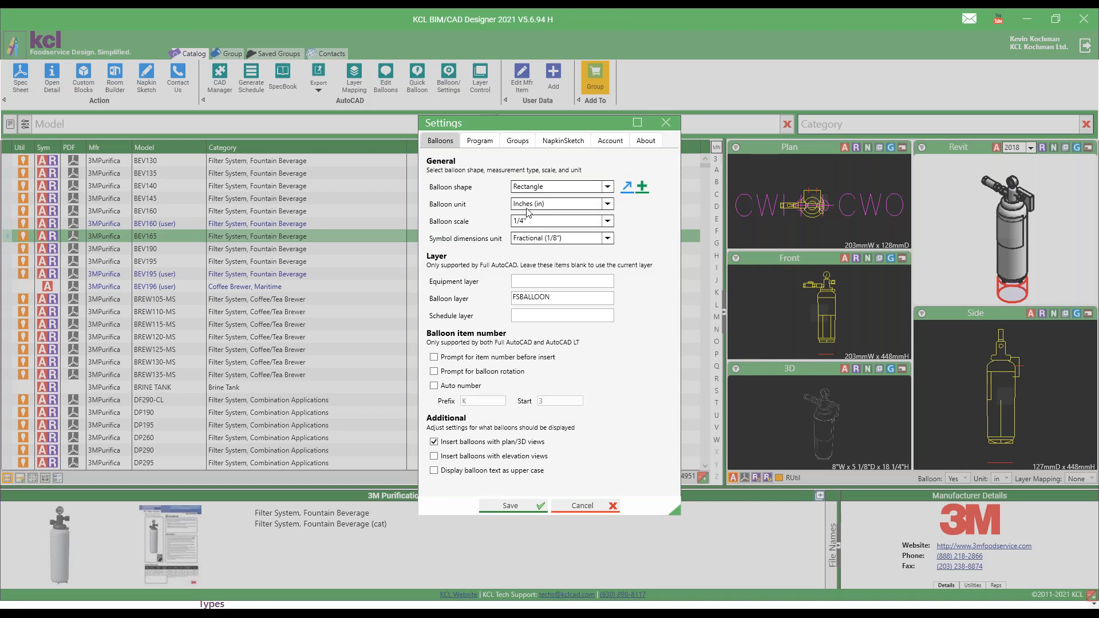
{"action": "left_click", "coordinate": [526, 281]}
{"action": "type", "text": "KCLEQUIP"}
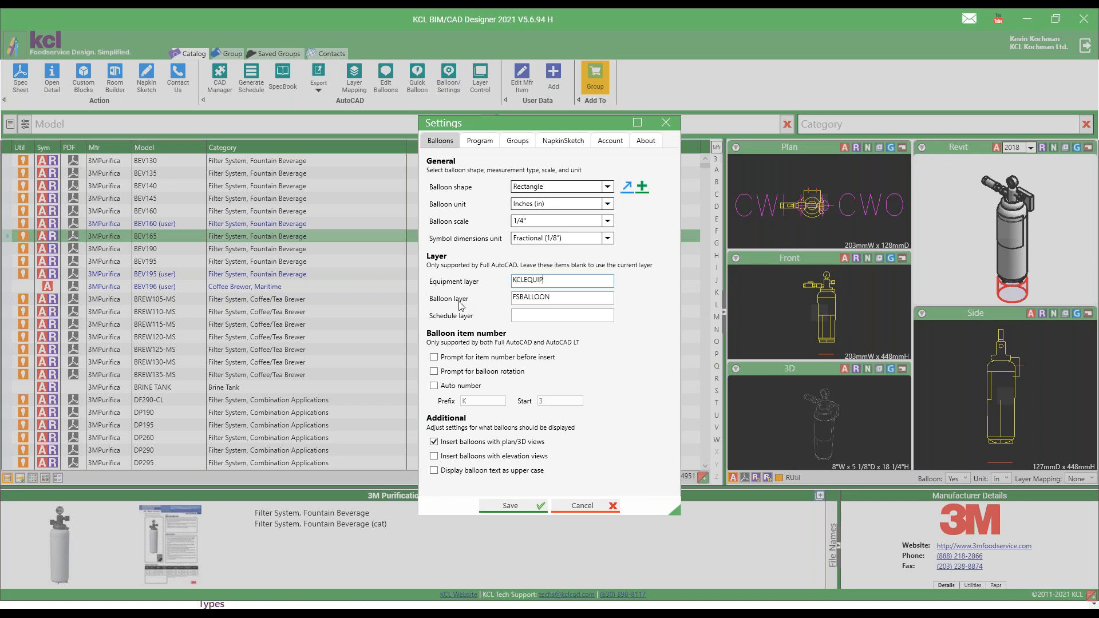
{"action": "left_click", "coordinate": [531, 315]}
{"action": "type", "text": "SCHEDULE"}
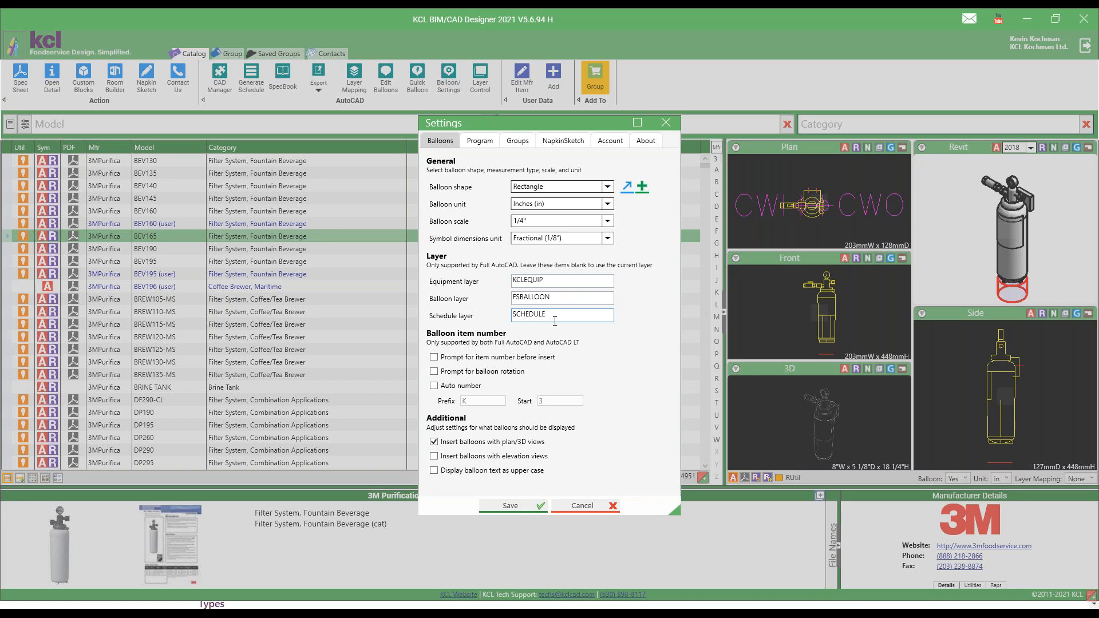
{"action": "left_click", "coordinate": [486, 506]}
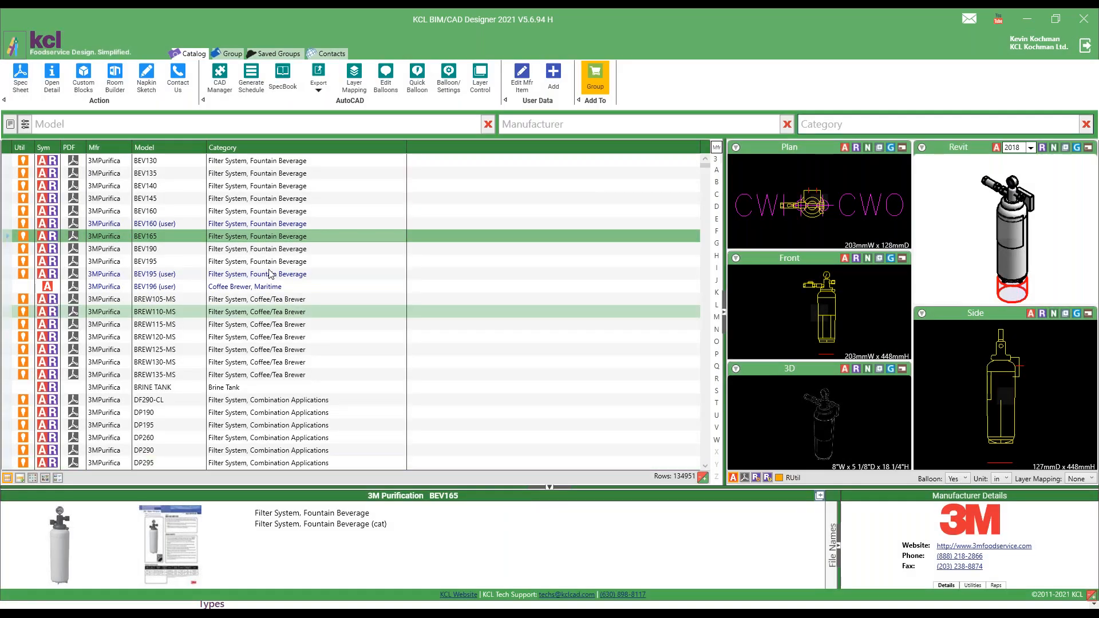
Examine the full-screen plan view of the BEV145 and its layers, and close the drawing viewer.
{"action": "left_click", "coordinate": [298, 198]}
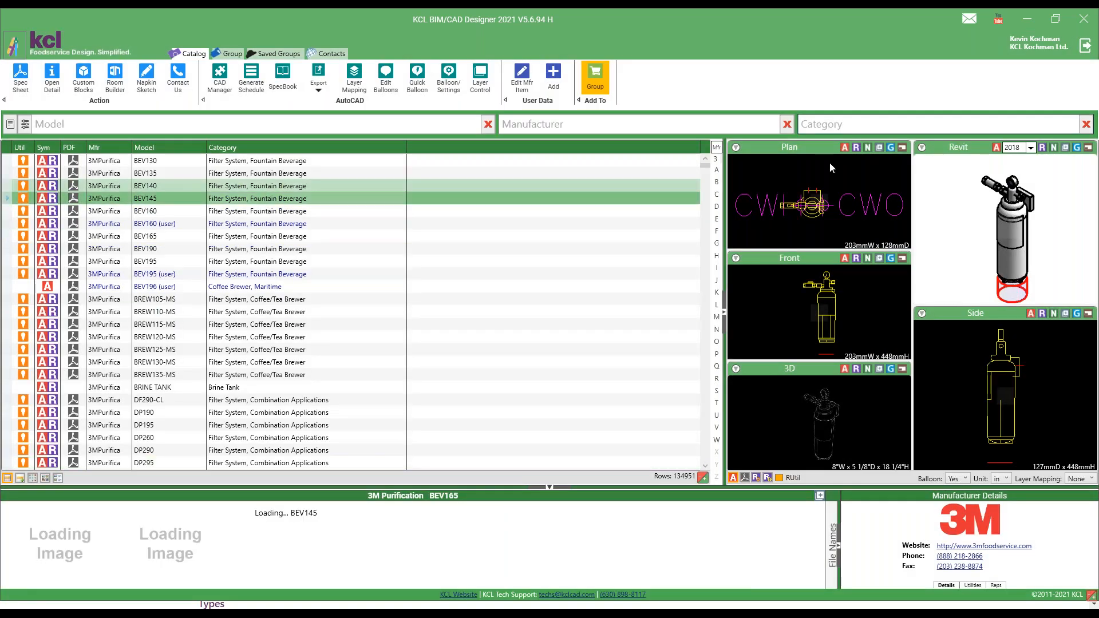
{"action": "left_click", "coordinate": [902, 148]}
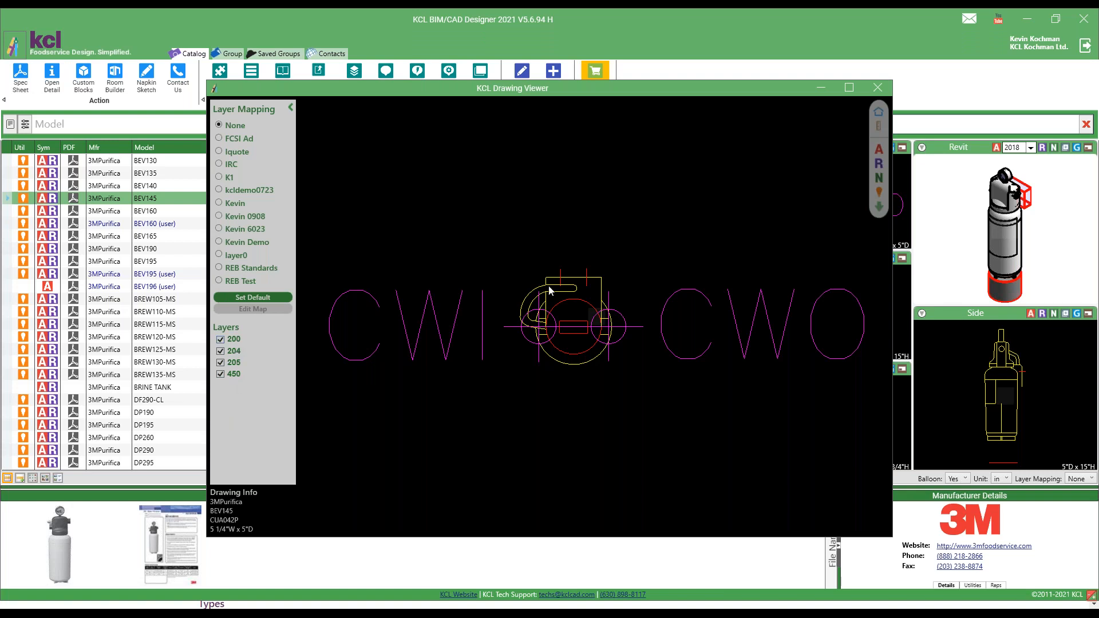
{"action": "left_click", "coordinate": [877, 88]}
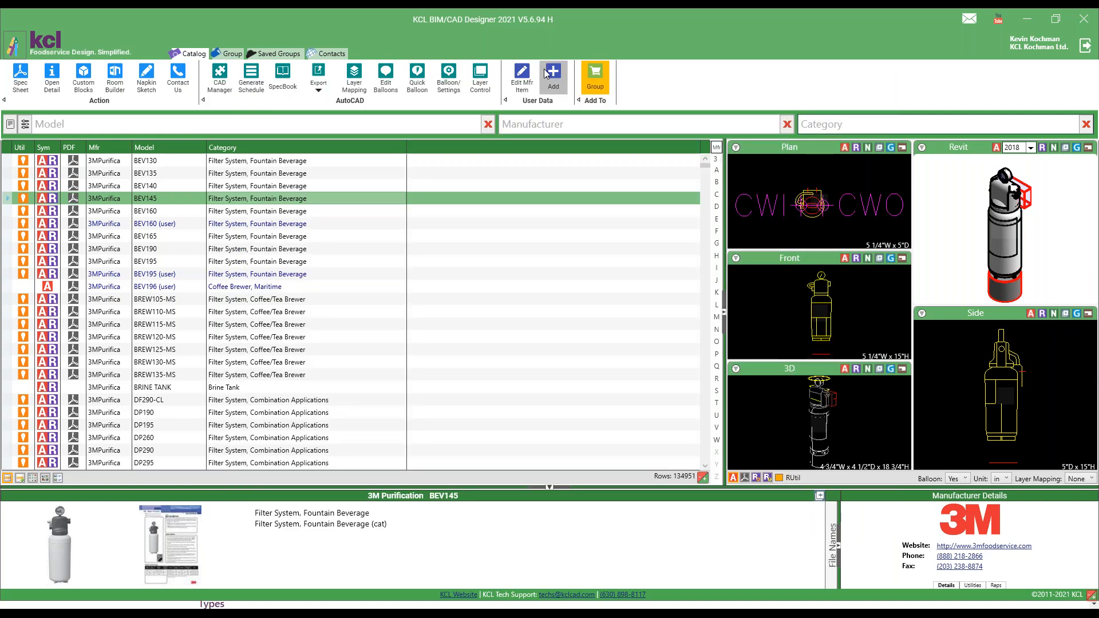
Try Auto number with its prefix and start fields in the balloon settings, turn it off again and save.
{"action": "left_click", "coordinate": [450, 80]}
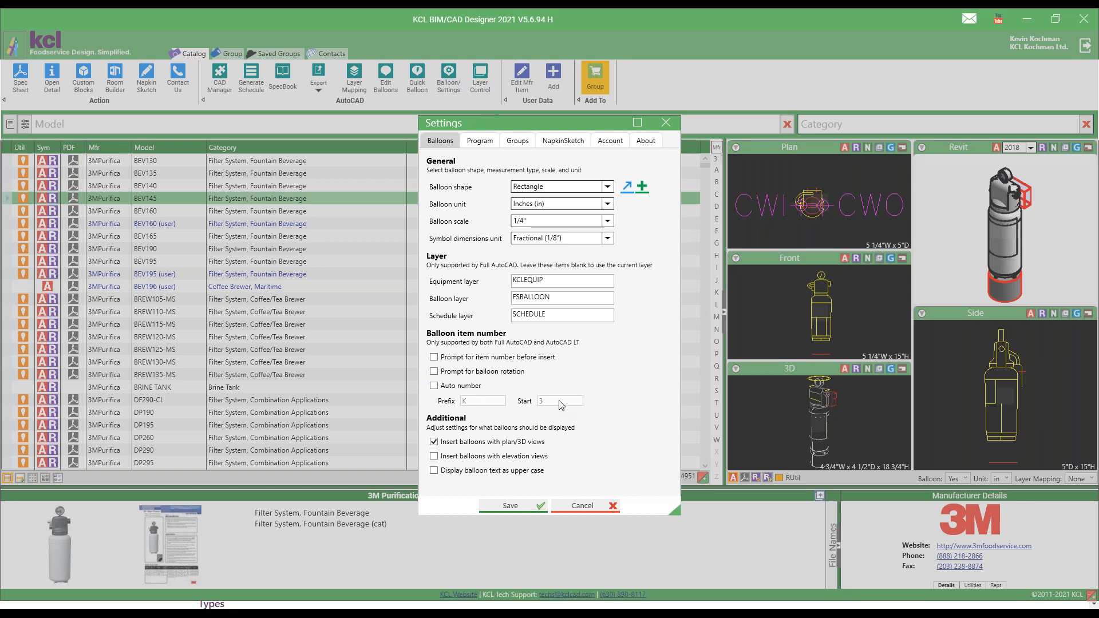
{"action": "left_click", "coordinate": [448, 386]}
{"action": "left_click", "coordinate": [485, 401]}
{"action": "left_click", "coordinate": [550, 404]}
{"action": "left_click", "coordinate": [487, 386]}
{"action": "left_click", "coordinate": [528, 501]}
Insert the BEV190 plan view with Balloon set to No into the AutoCAD drawing, to the right of the BEV130.
{"action": "left_click", "coordinate": [964, 479]}
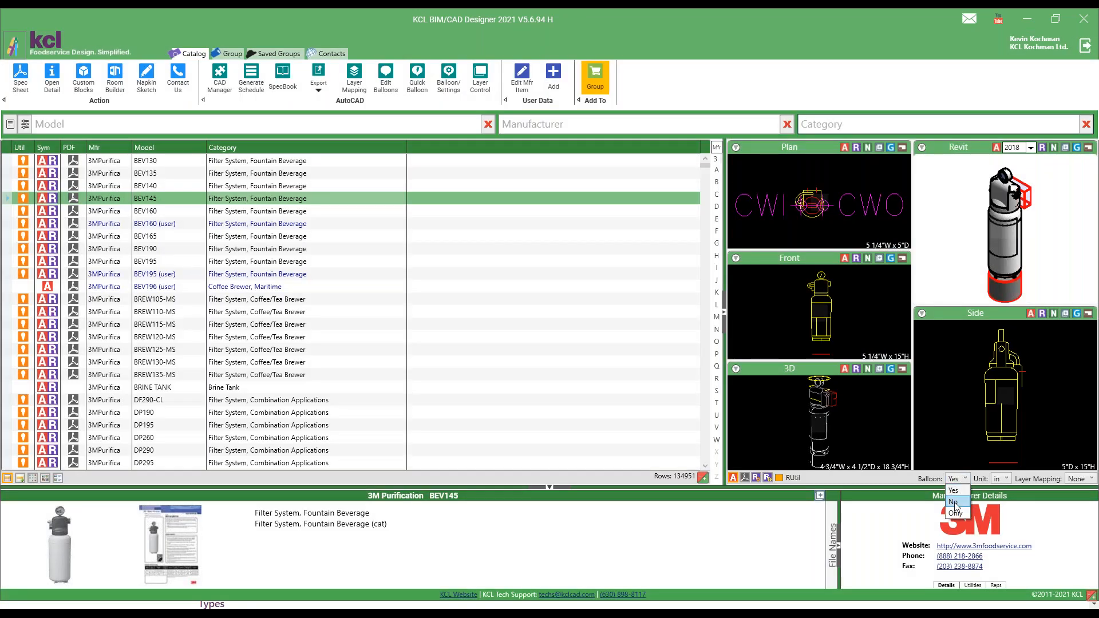
{"action": "left_click", "coordinate": [315, 248]}
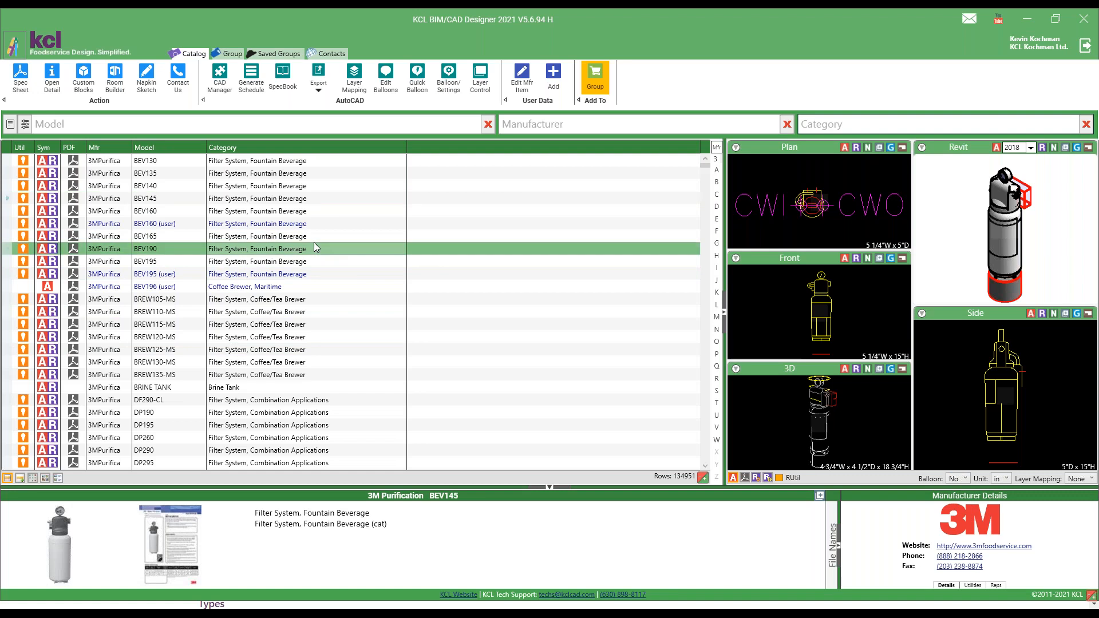
{"action": "left_click", "coordinate": [845, 150]}
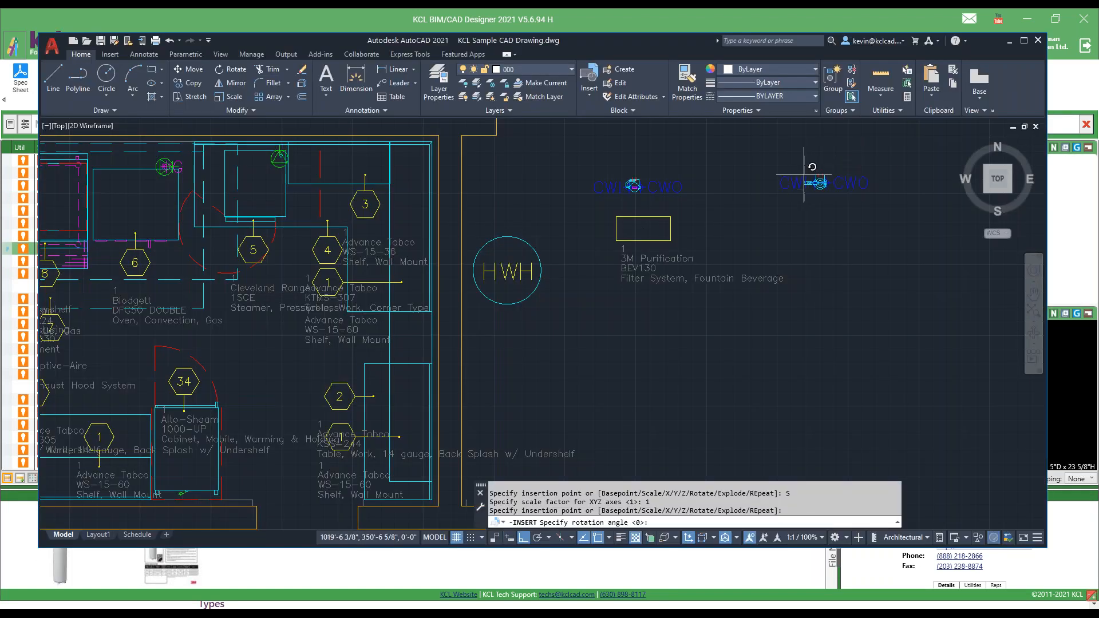
{"action": "left_click", "coordinate": [820, 183]}
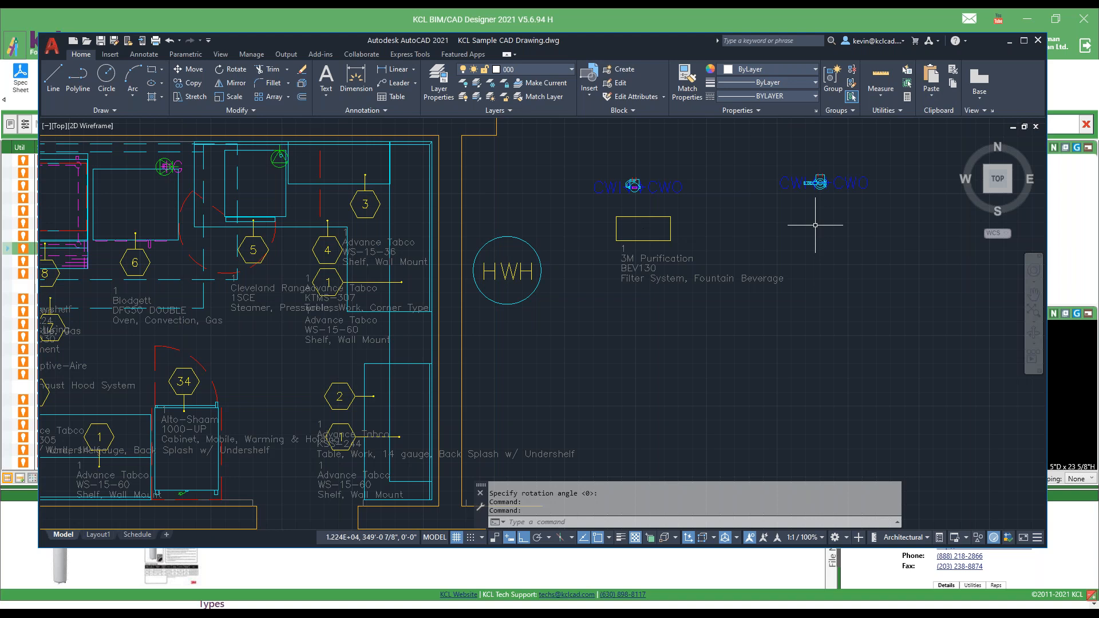
Switch back to KCL BIM/CAD Designer and set the Balloon option to Yes.
{"action": "left_click", "coordinate": [711, 18]}
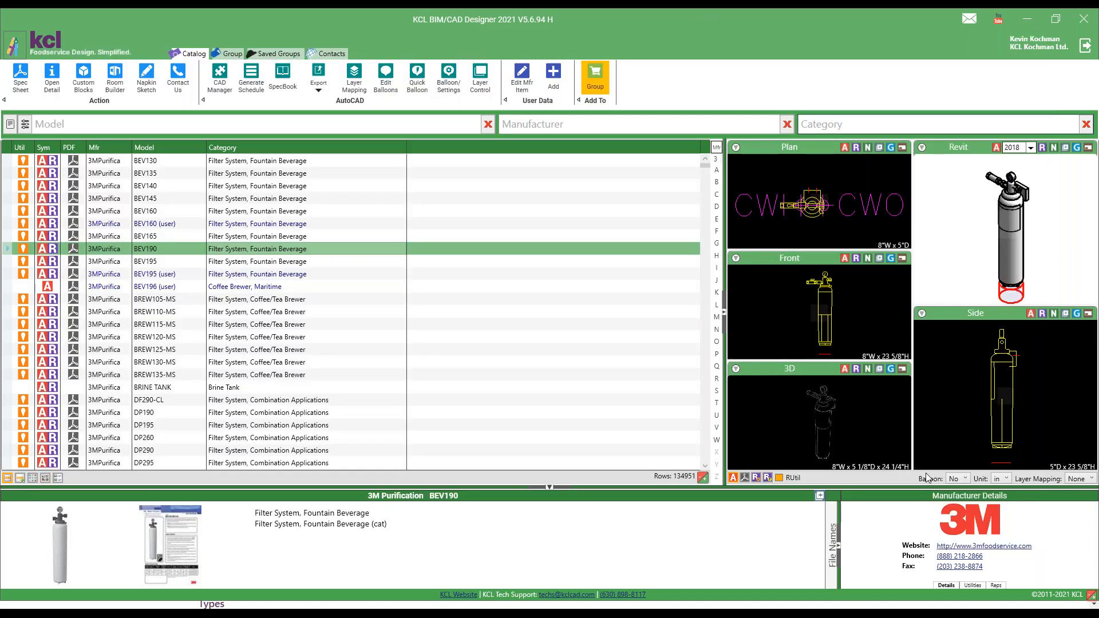
{"action": "left_click", "coordinate": [964, 479]}
{"action": "left_click", "coordinate": [954, 490]}
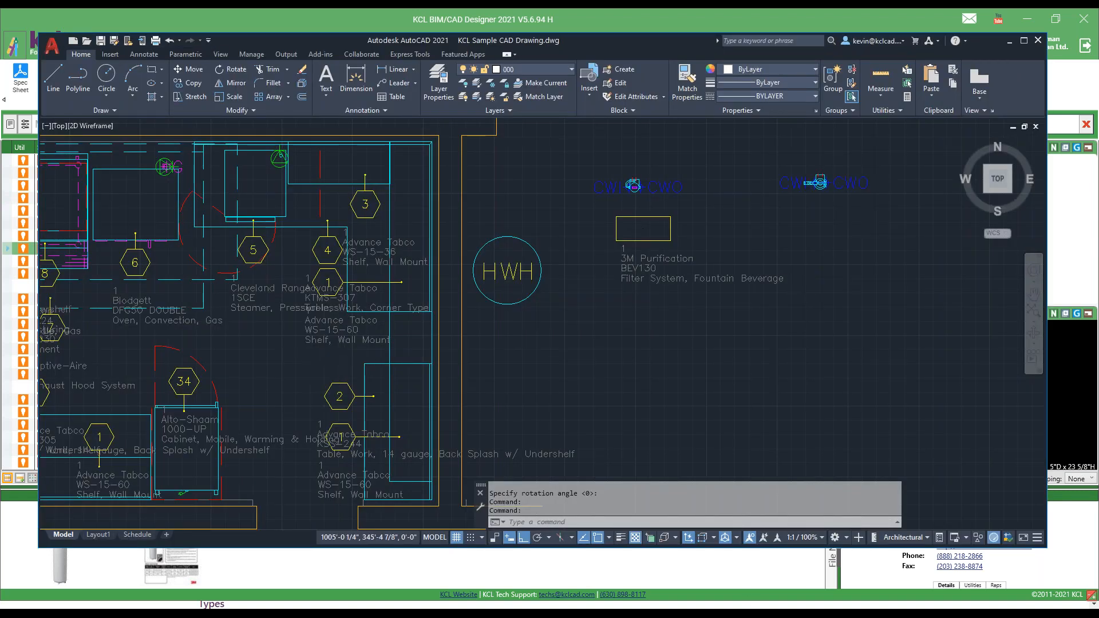
In AutoCAD, examine the attributes of the hexagonal item 1 balloon near the kitchen's upper wall without changing them.
{"action": "scroll", "coordinate": [312, 353], "scroll_direction": "down", "scroll_amount": 2}
{"action": "mouse_move", "coordinate": [270, 355]}
{"action": "middle_mouse_down"}
{"action": "mouse_move", "coordinate": [501, 306]}
{"action": "mouse_move", "coordinate": [550, 311]}
{"action": "middle_mouse_up"}
{"action": "scroll", "coordinate": [550, 311], "scroll_direction": "down", "scroll_amount": 2}
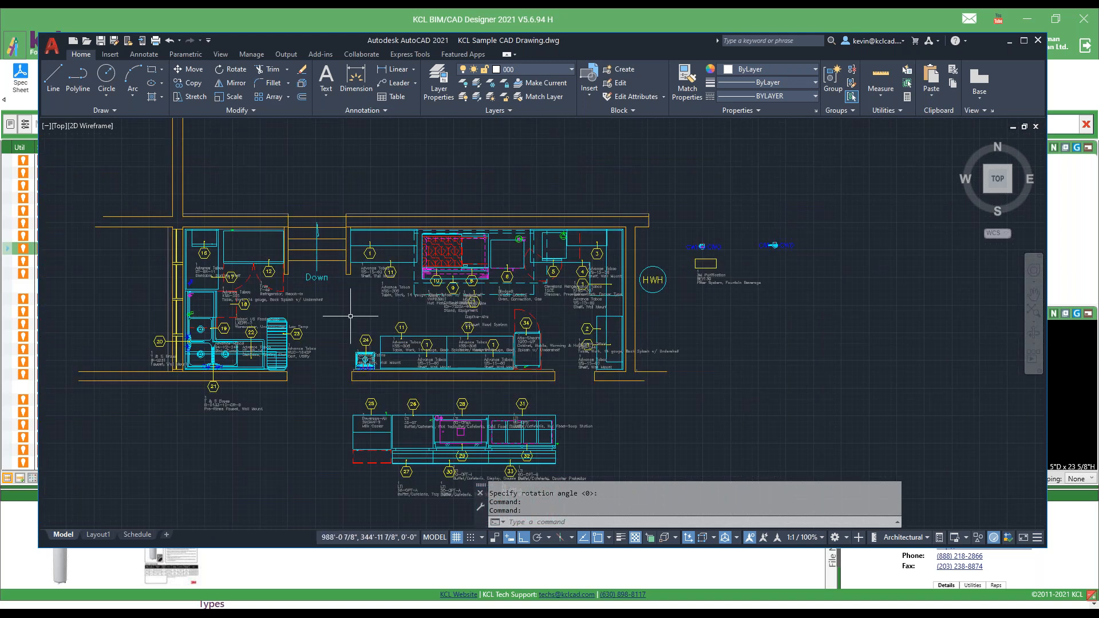
{"action": "double_click", "coordinate": [375, 252]}
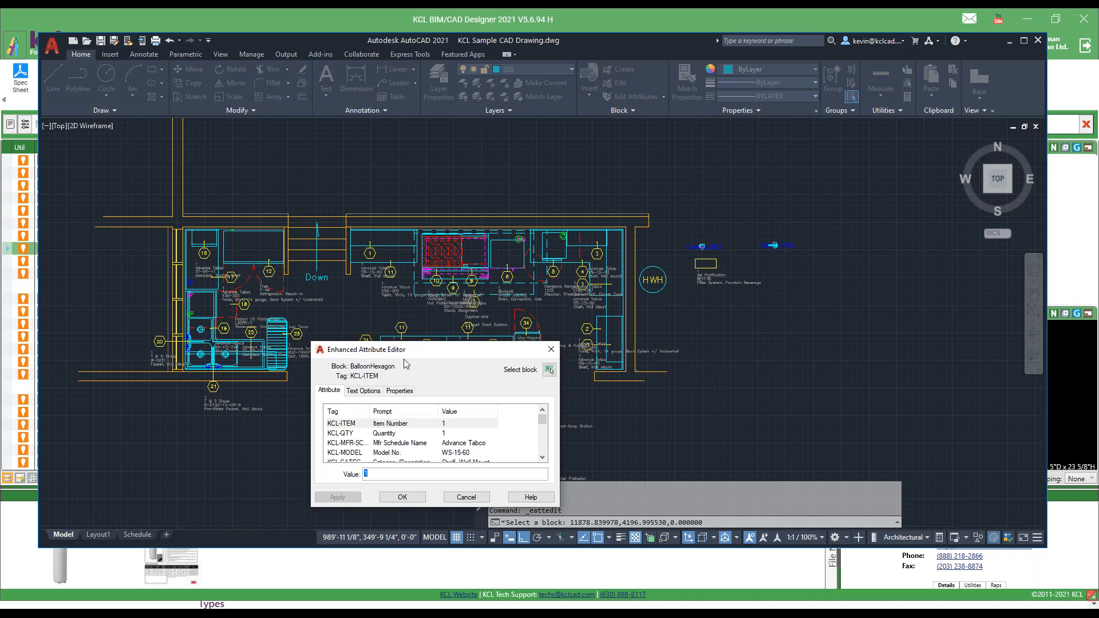
{"action": "left_click", "coordinate": [464, 443]}
{"action": "scroll", "coordinate": [476, 452], "scroll_direction": "down", "scroll_amount": 3}
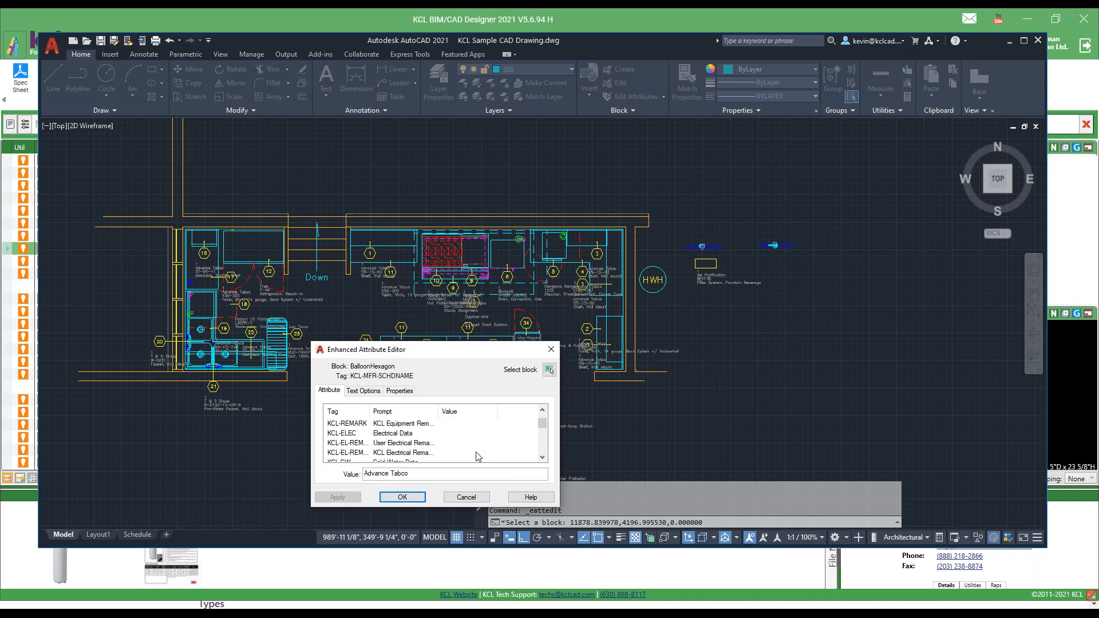
{"action": "left_click", "coordinate": [475, 498]}
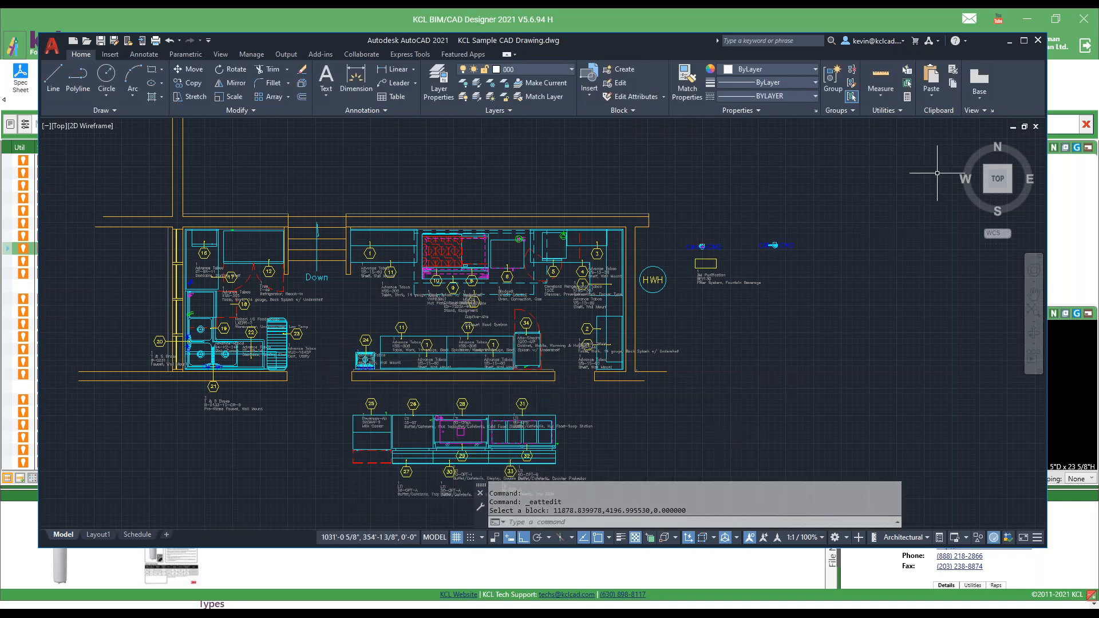
Switch back to KCL BIM/CAD Designer, load the AutoCAD drawing's balloons for editing, and move the CAD Manager window off the plan.
{"action": "left_click", "coordinate": [860, 17]}
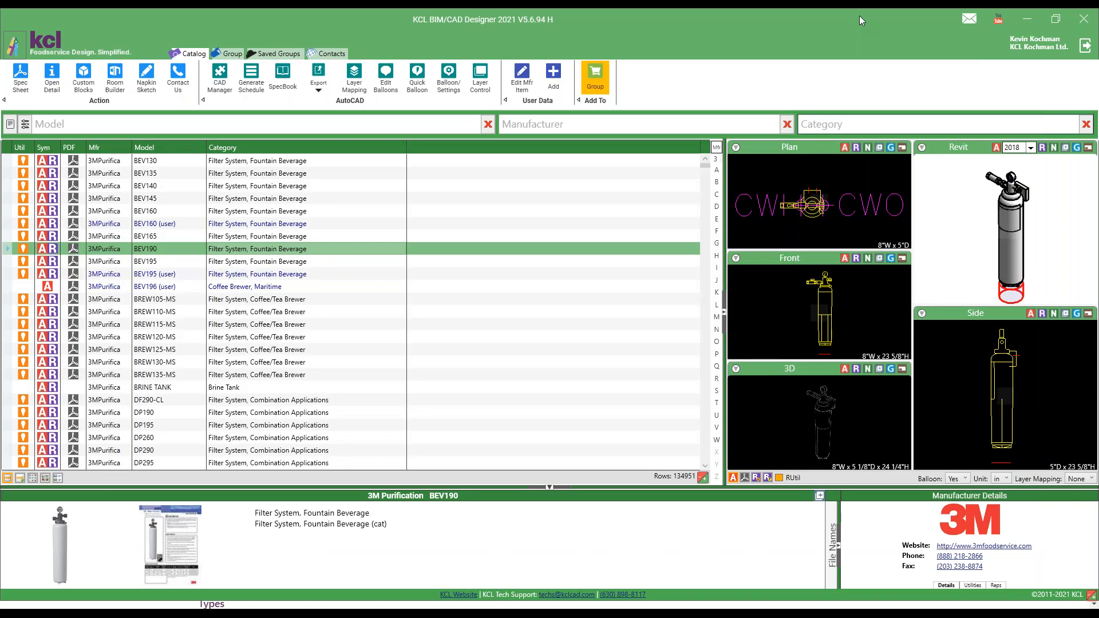
{"action": "left_click", "coordinate": [388, 78]}
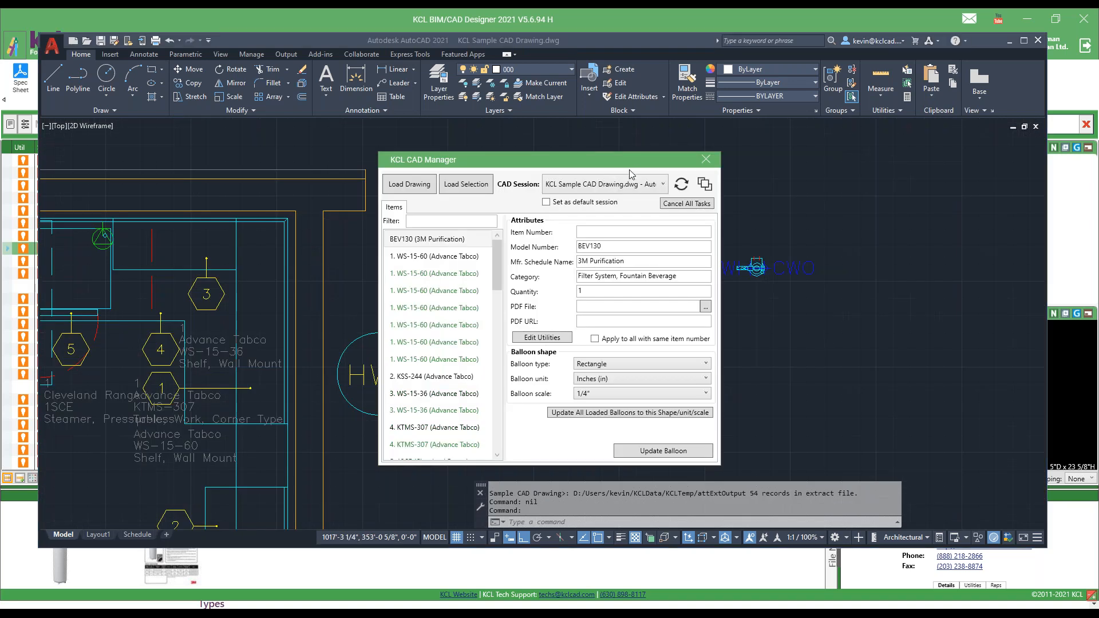
{"action": "mouse_move", "coordinate": [490, 160]}
{"action": "left_mouse_down"}
{"action": "mouse_move", "coordinate": [731, 44]}
{"action": "mouse_move", "coordinate": [864, 24]}
{"action": "mouse_move", "coordinate": [831, 33]}
{"action": "mouse_move", "coordinate": [922, 35]}
{"action": "mouse_move", "coordinate": [806, 34]}
{"action": "left_mouse_up"}
Locate the item 2 KSS-244 balloon and both item 3 WS-15-36 balloons in the drawing from the CAD Manager item list.
{"action": "left_click", "coordinate": [754, 250]}
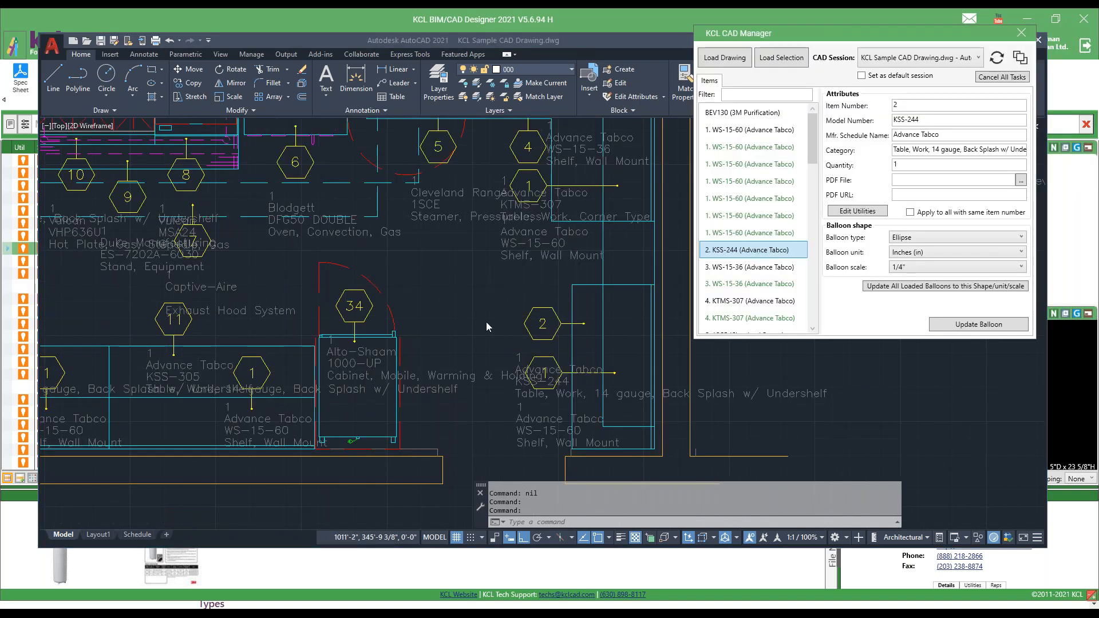
{"action": "left_click", "coordinate": [736, 268]}
{"action": "left_click", "coordinate": [731, 283]}
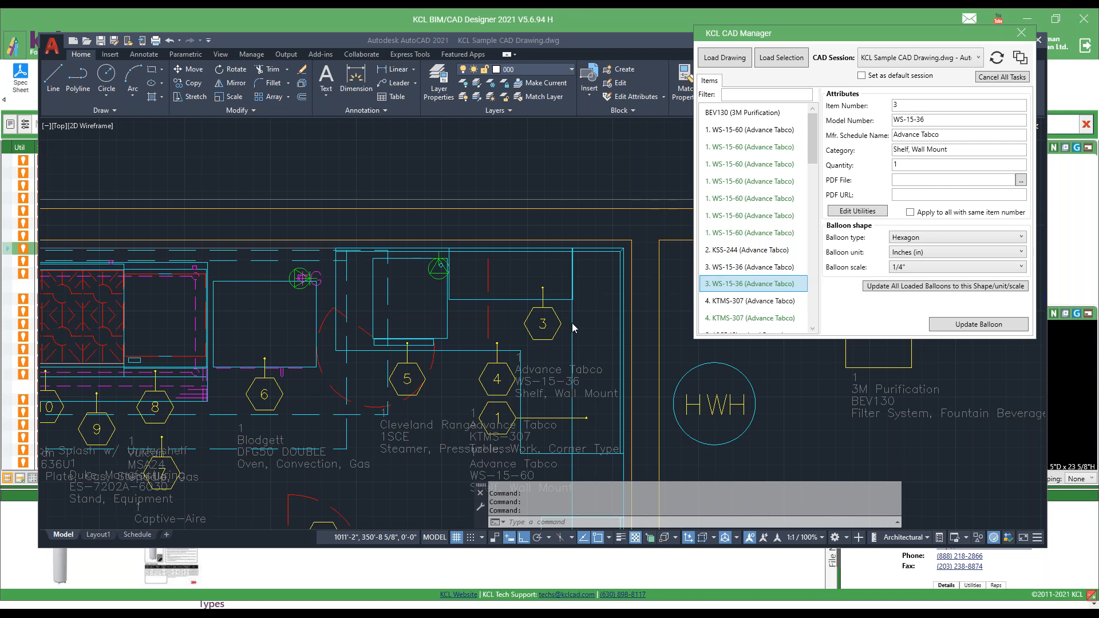
{"action": "left_click", "coordinate": [752, 267]}
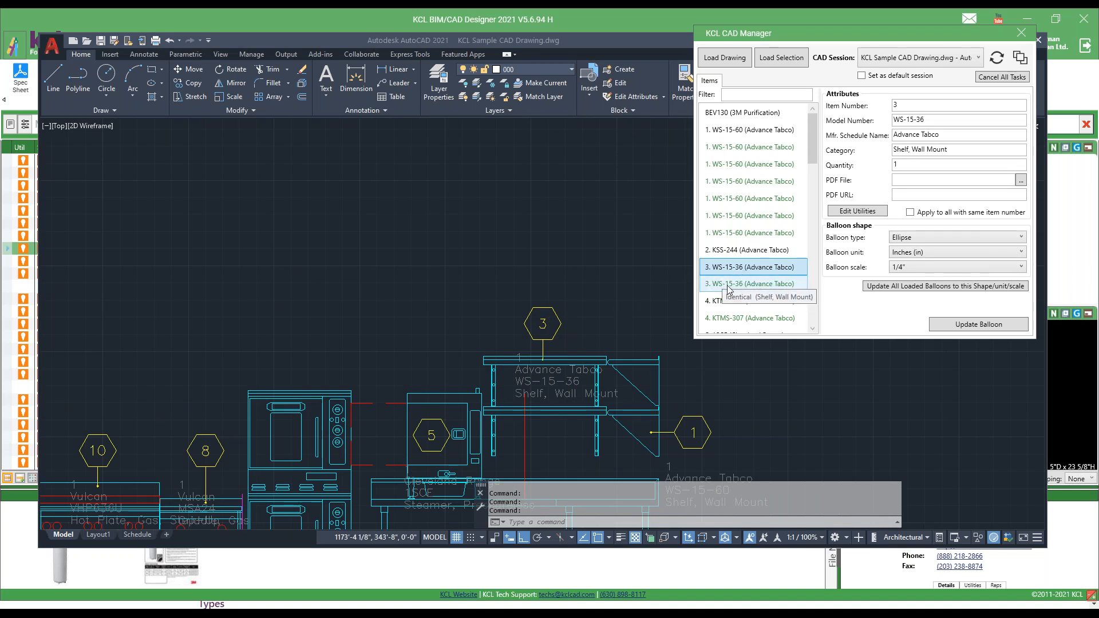
{"action": "mouse_move", "coordinate": [814, 149]}
{"action": "left_mouse_down"}
{"action": "mouse_move", "coordinate": [808, 303]}
{"action": "mouse_move", "coordinate": [809, 148]}
{"action": "left_mouse_up"}
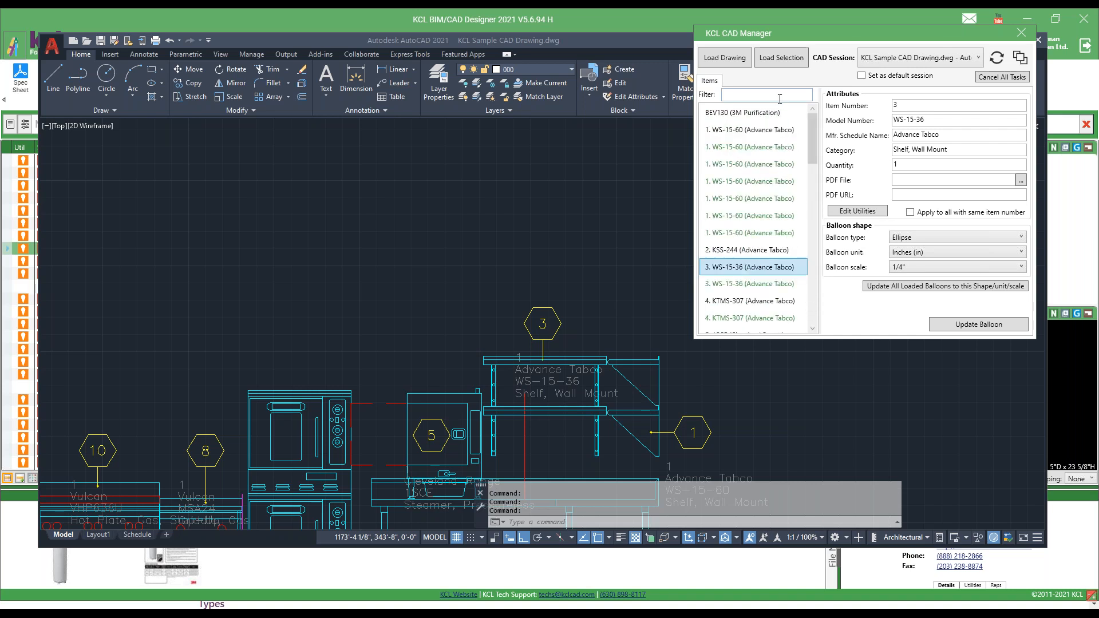
Filter the CAD Manager item list by lti, 26 and ws in turn, clearing the filter after each.
{"action": "left_click", "coordinate": [743, 96]}
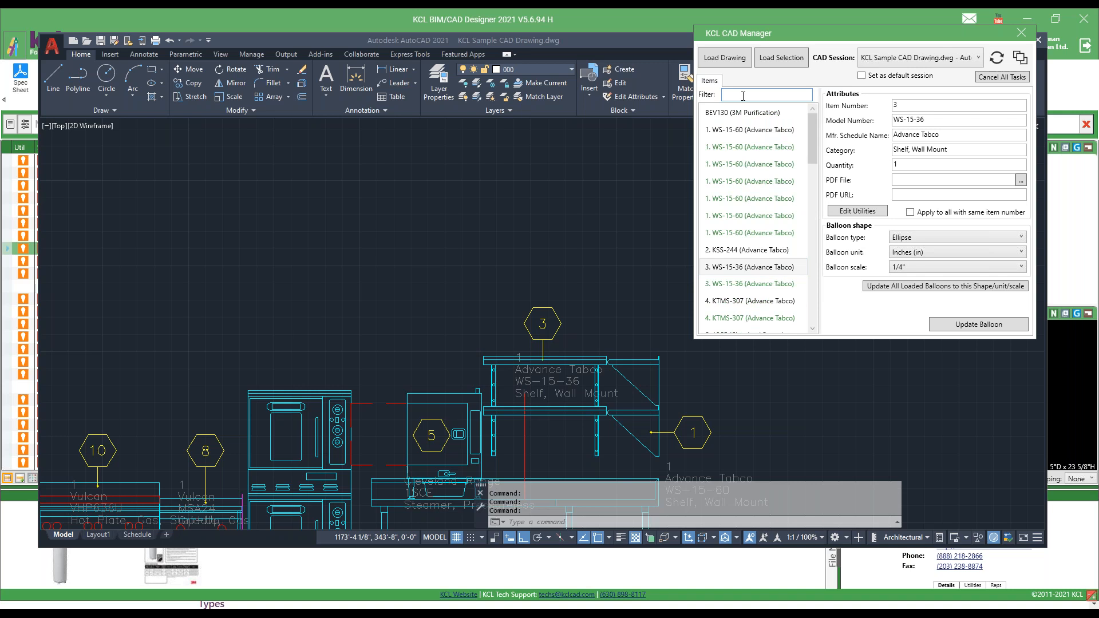
{"action": "type", "text": "lti"}
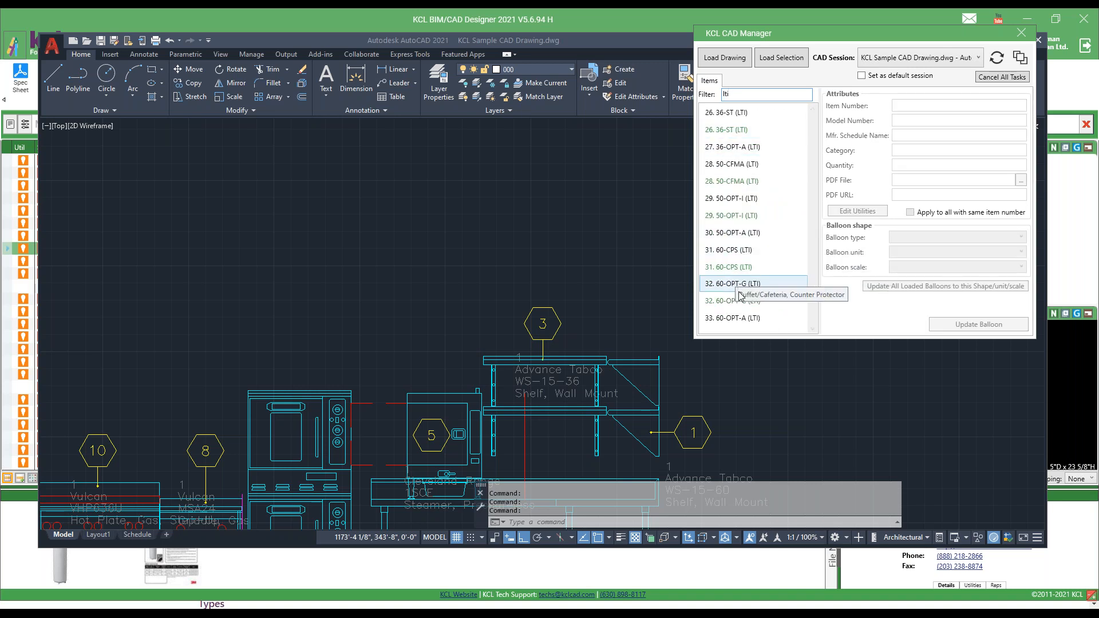
{"action": "key", "text": "BackSpace"}
{"action": "key", "text": "BackSpace"}
{"action": "key", "text": "BackSpace"}
{"action": "type", "text": "26"}
{"action": "key", "text": "BackSpace"}
{"action": "key", "text": "BackSpace"}
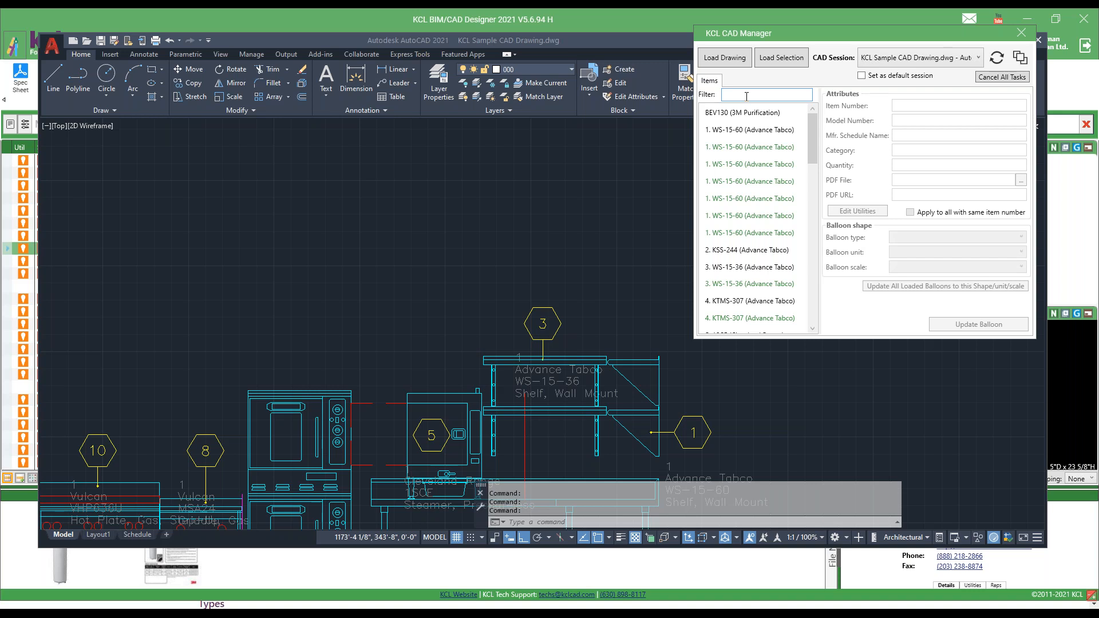
{"action": "type", "text": "ws"}
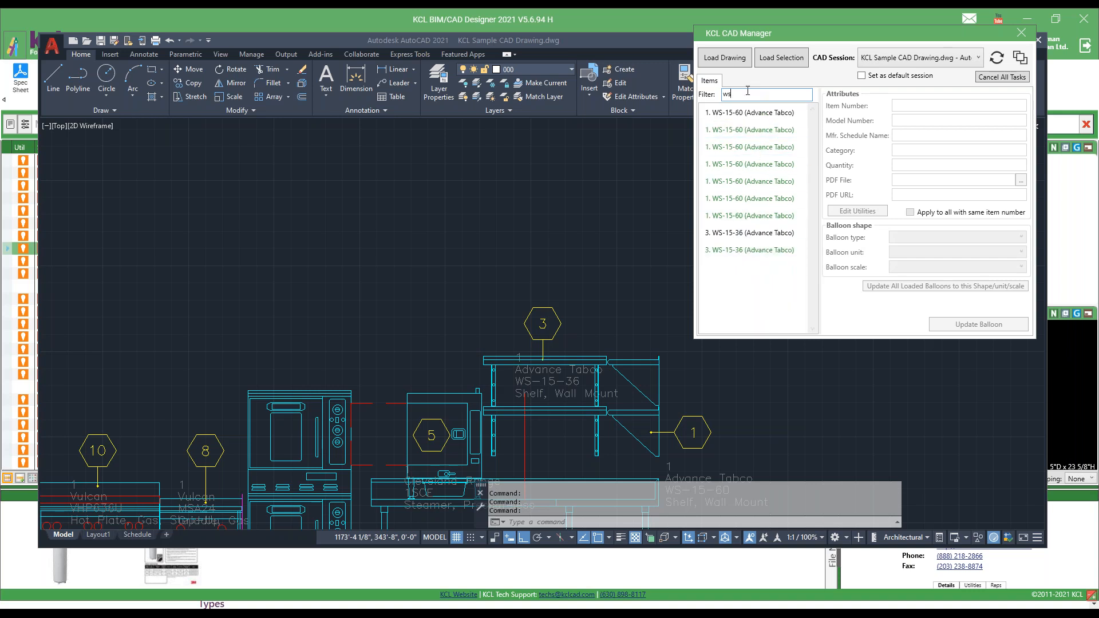
{"action": "key", "text": "BackSpace"}
{"action": "key", "text": "BackSpace"}
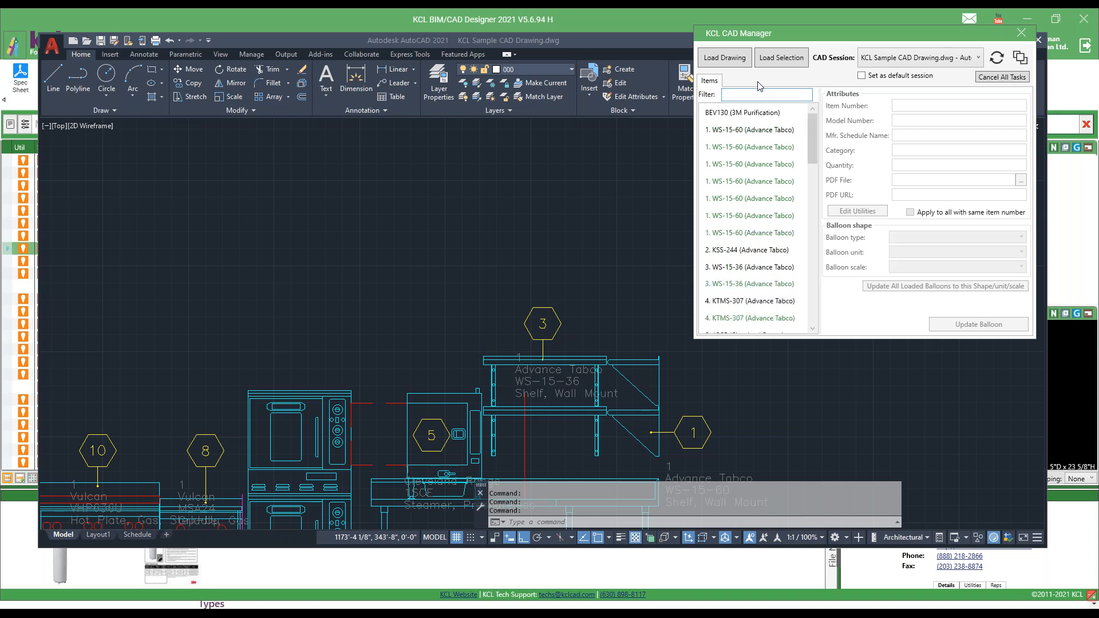
Load only the kitchen floor plan's items into CAD Manager by window-selecting the whole plan and the symbols beside it in AutoCAD.
{"action": "scroll", "coordinate": [553, 229], "scroll_direction": "down", "scroll_amount": 8}
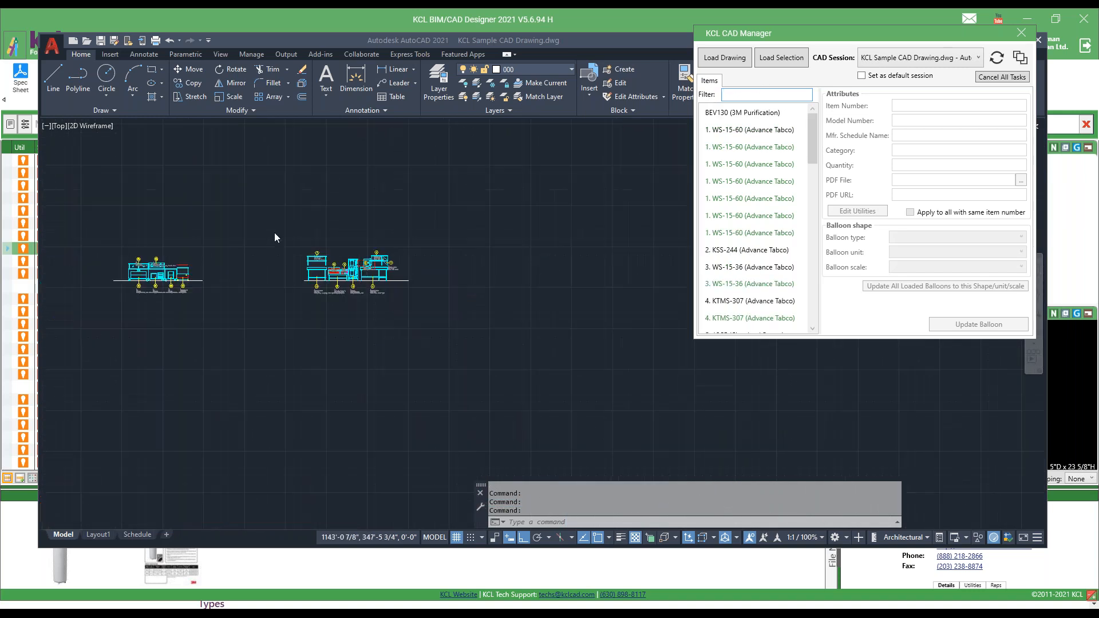
{"action": "scroll", "coordinate": [189, 234], "scroll_direction": "down", "scroll_amount": 3}
{"action": "scroll", "coordinate": [114, 269], "scroll_direction": "down", "scroll_amount": 2}
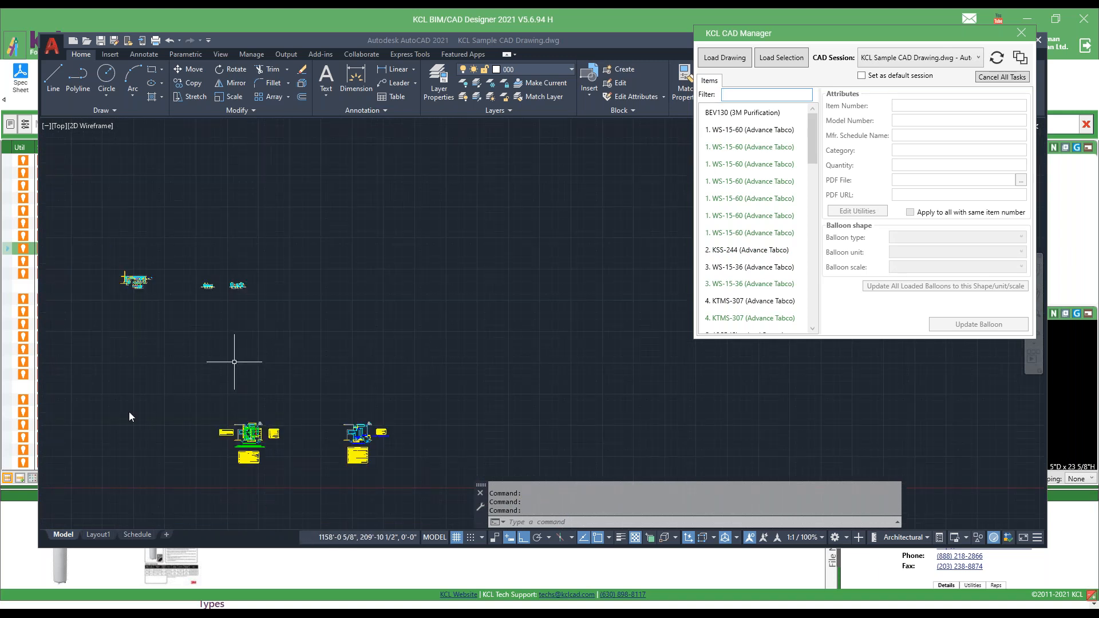
{"action": "scroll", "coordinate": [103, 266], "scroll_direction": "up", "scroll_amount": 8}
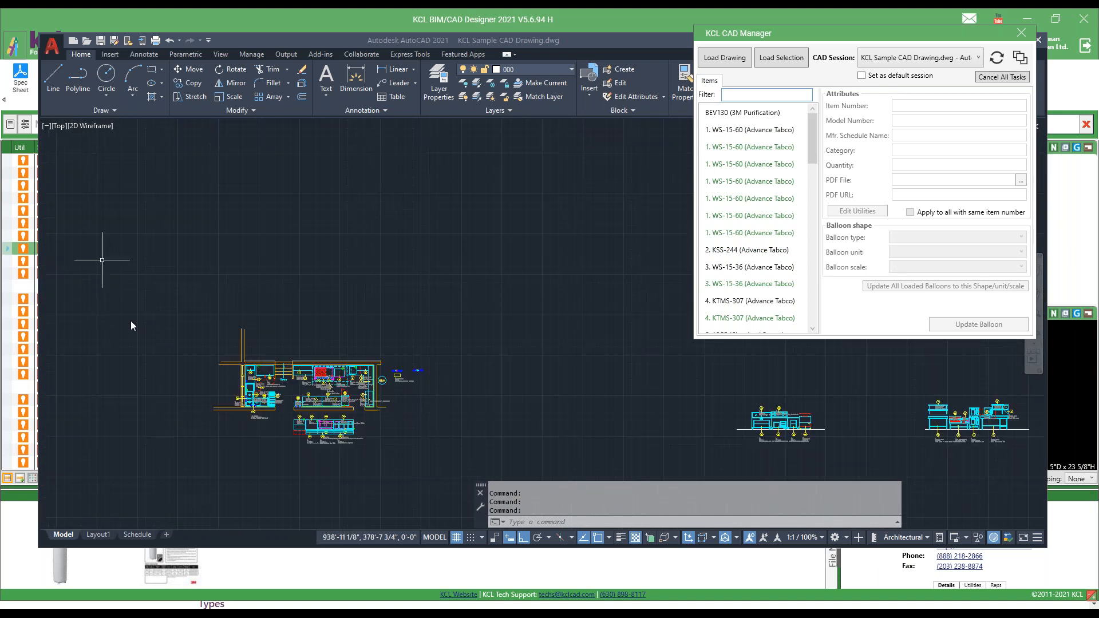
{"action": "left_click", "coordinate": [219, 455]}
{"action": "scroll", "coordinate": [177, 406], "scroll_direction": "up", "scroll_amount": 2}
{"action": "scroll", "coordinate": [179, 406], "scroll_direction": "up", "scroll_amount": 2}
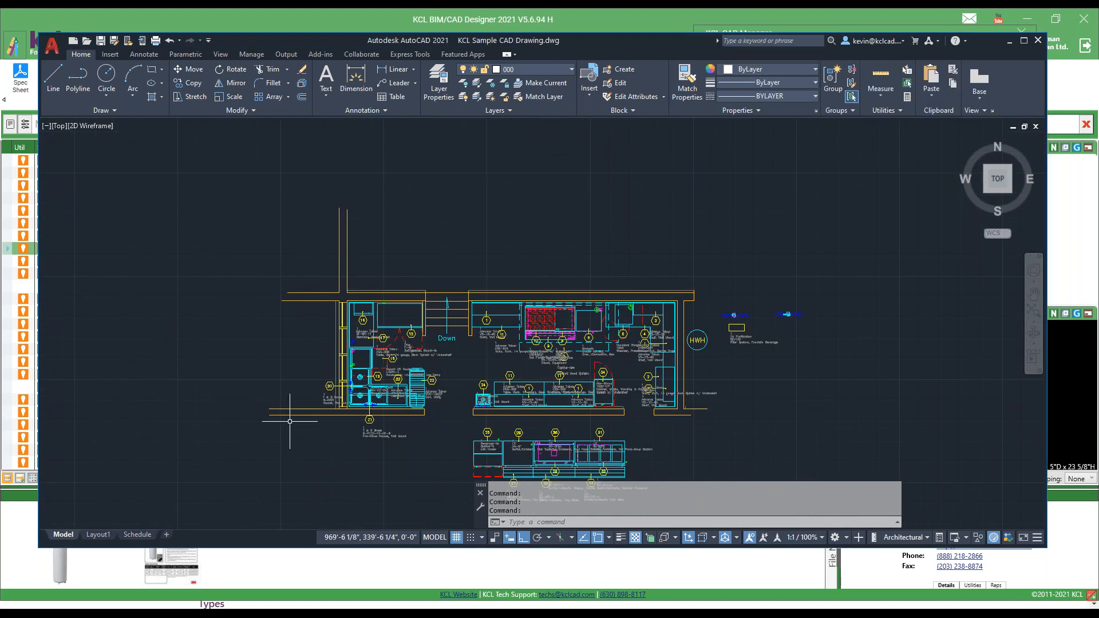
{"action": "left_click", "coordinate": [861, 15]}
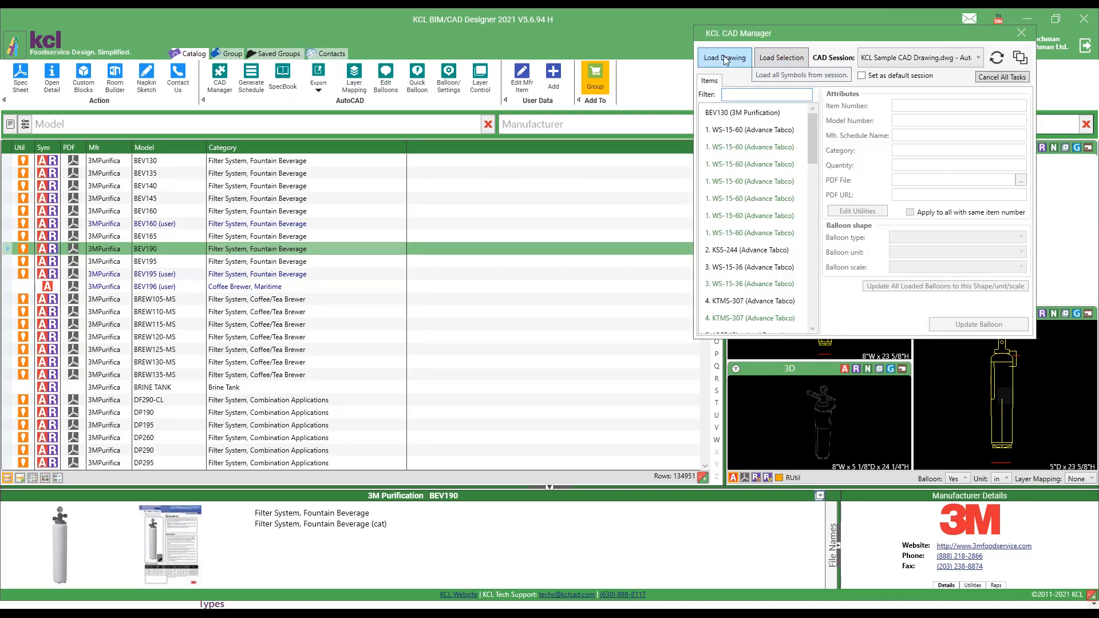
{"action": "left_click", "coordinate": [782, 59]}
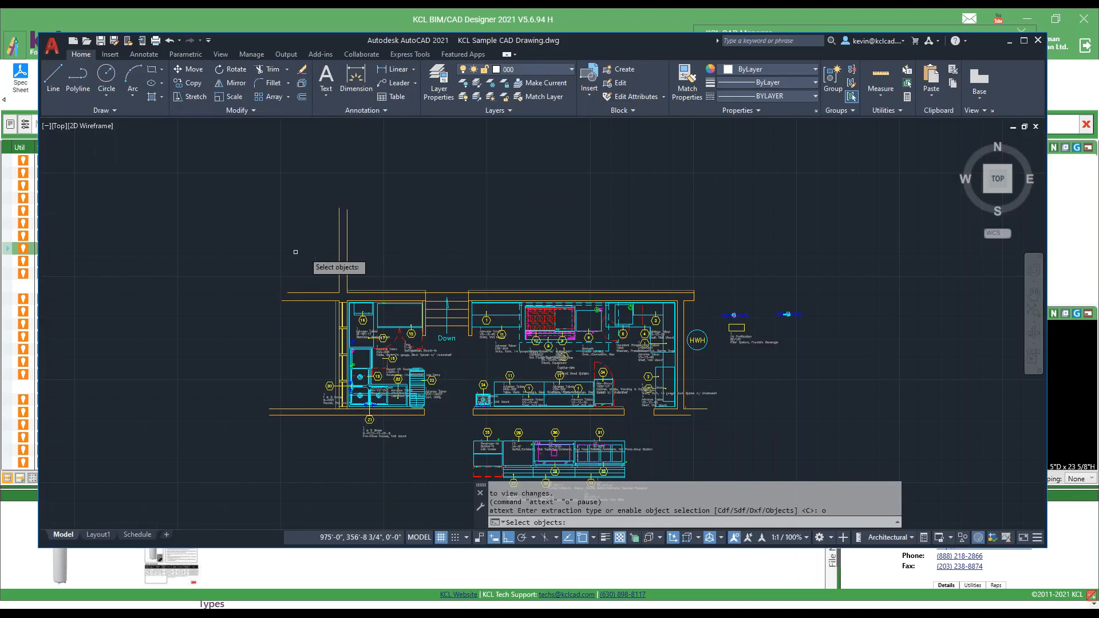
{"action": "left_click", "coordinate": [275, 251]}
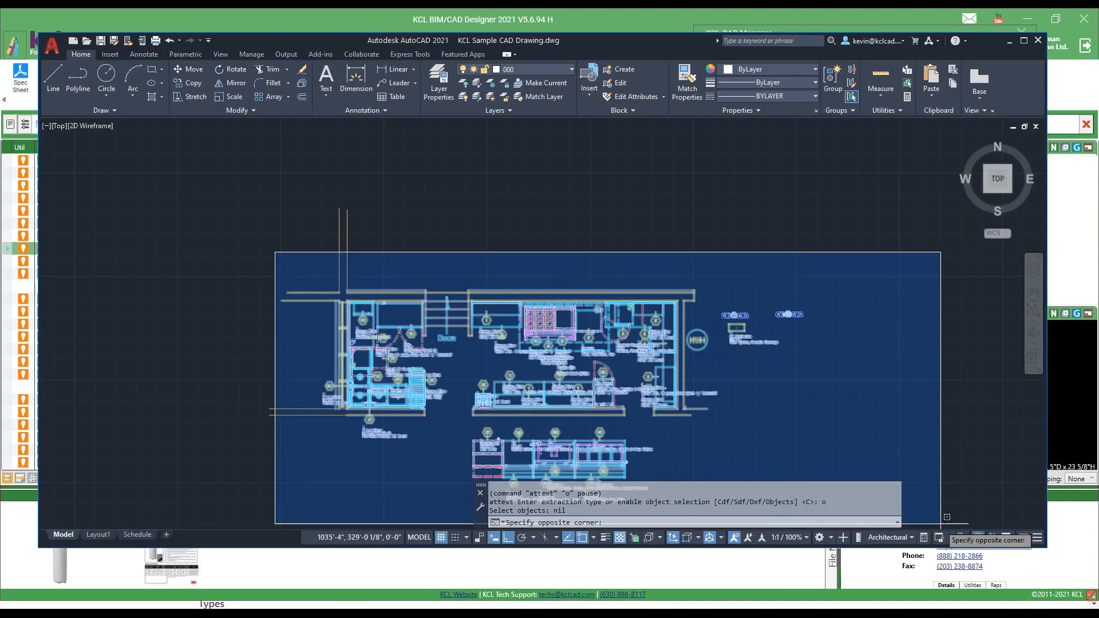
{"action": "left_click", "coordinate": [944, 530]}
{"action": "key", "text": "Return"}
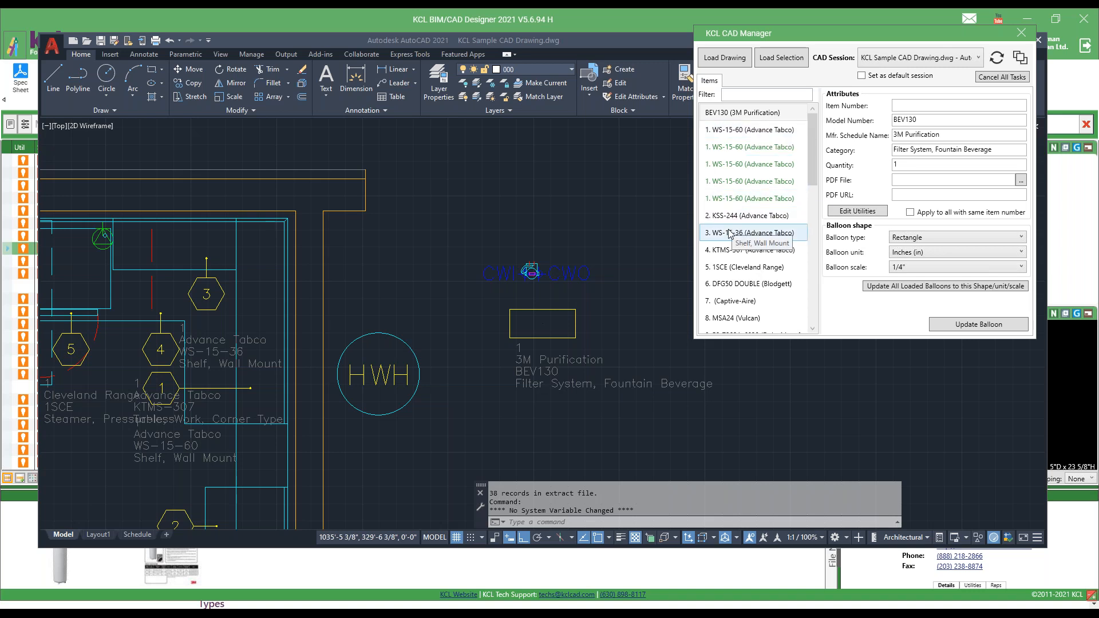
Locate three of the item 1 WS-15-60 shelf balloons in the plan from the CAD Manager list.
{"action": "left_click", "coordinate": [727, 198]}
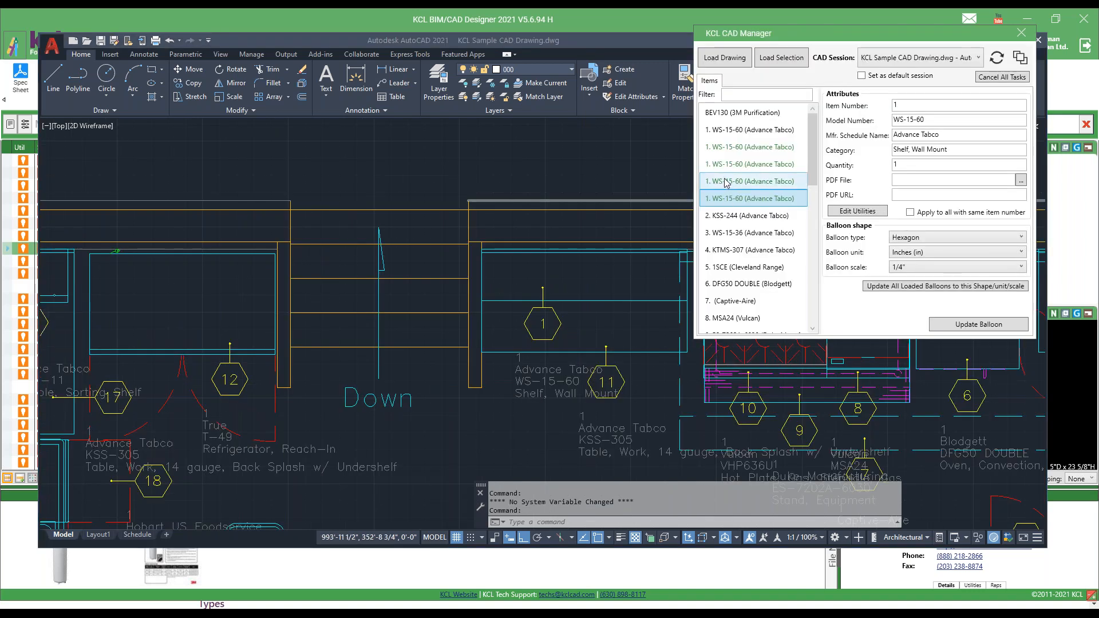
{"action": "left_click", "coordinate": [726, 182]}
{"action": "left_click", "coordinate": [728, 163]}
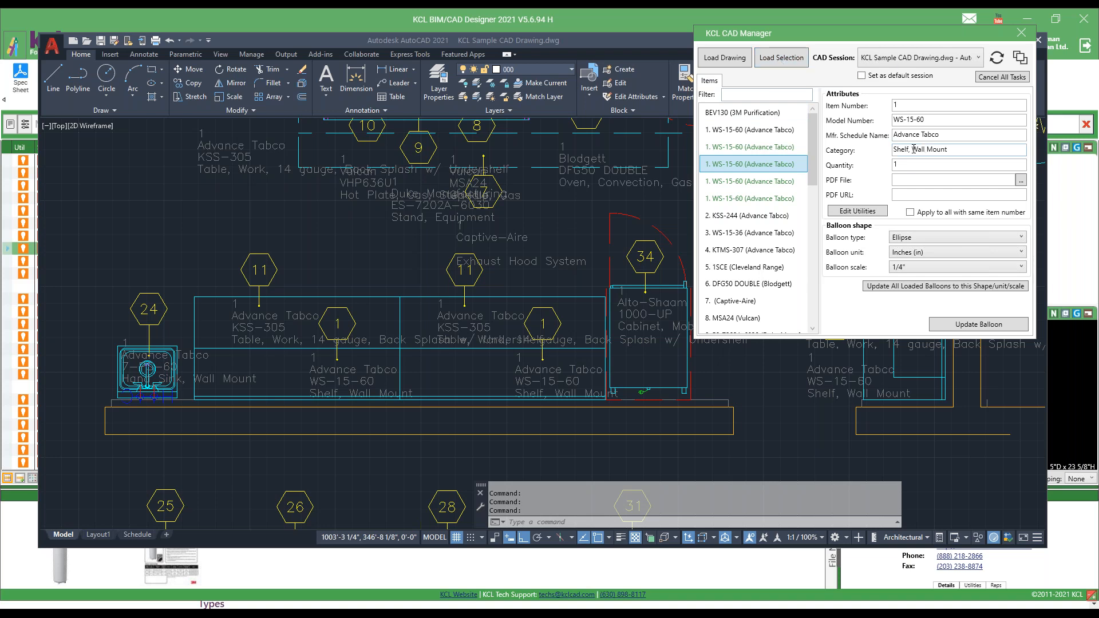
Change the WS-15-60 shelf's item number to 1x and update all balloons with the same item number.
{"action": "left_click", "coordinate": [909, 104]}
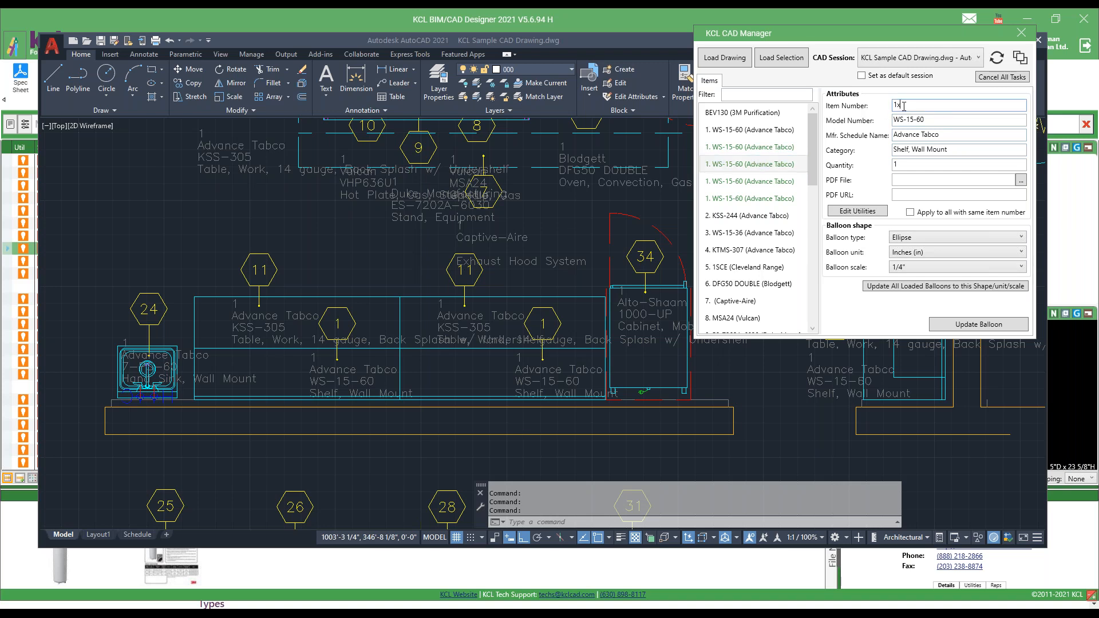
{"action": "left_click", "coordinate": [916, 213]}
{"action": "left_click", "coordinate": [967, 324]}
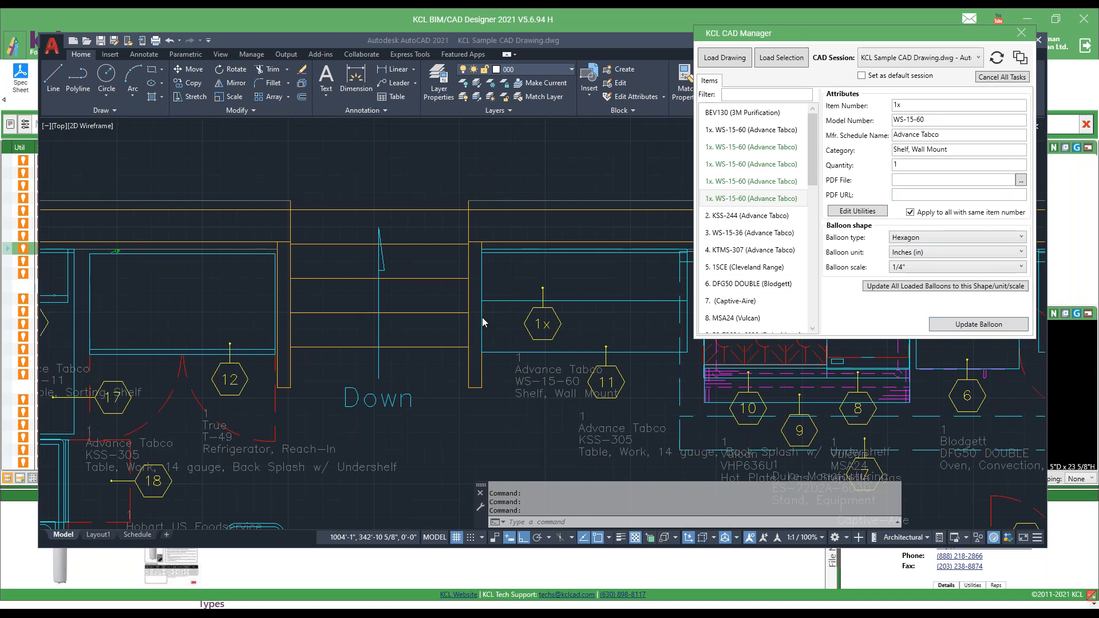
{"action": "scroll", "coordinate": [548, 445], "scroll_direction": "up", "scroll_amount": 6}
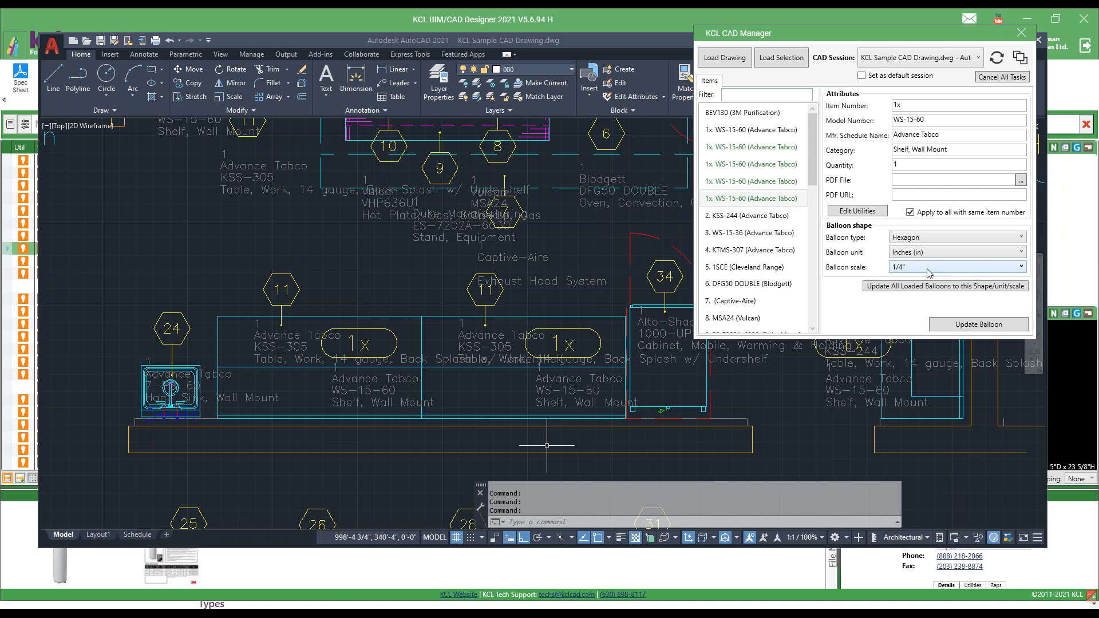
Turn off applying changes to all with the same item number and choose the Rectangle balloon type without updating any balloon.
{"action": "left_click", "coordinate": [910, 213]}
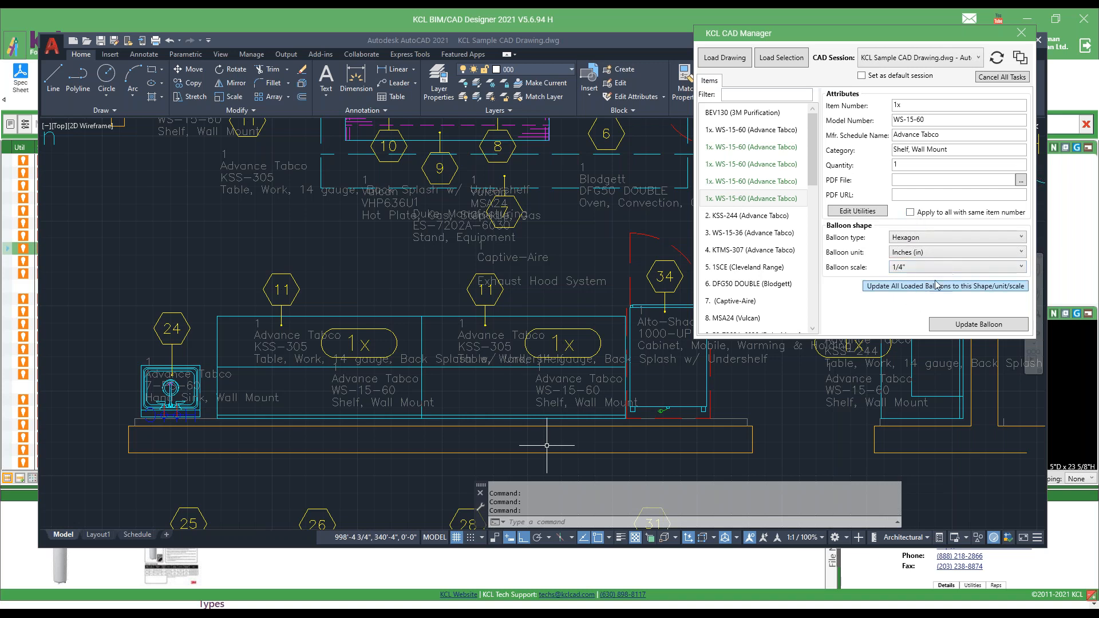
{"action": "left_click", "coordinate": [1025, 237]}
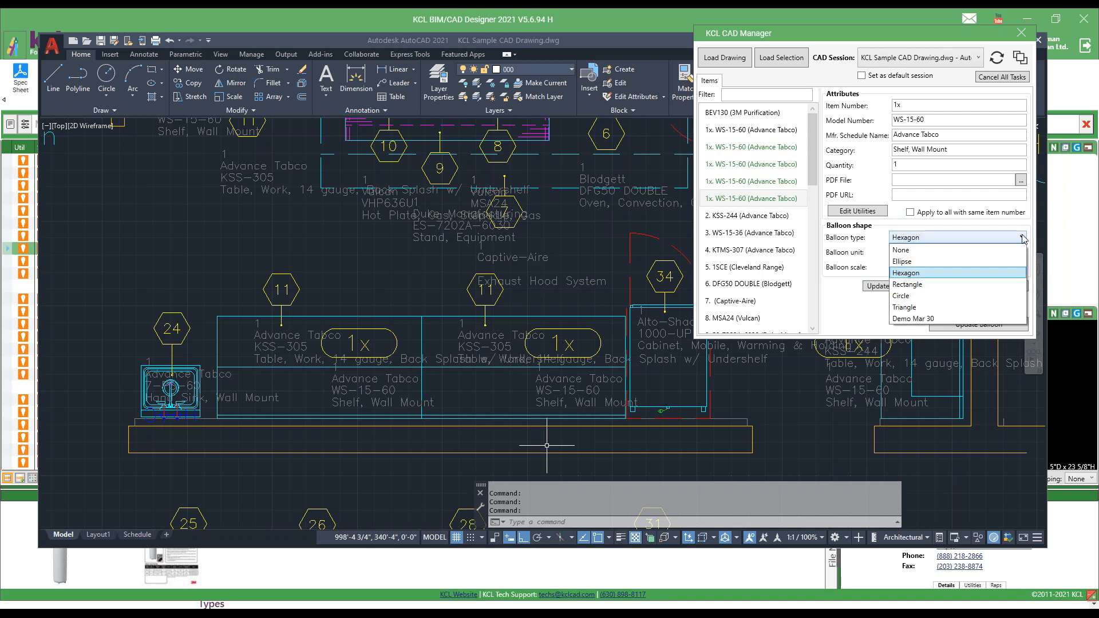
{"action": "left_click", "coordinate": [911, 284]}
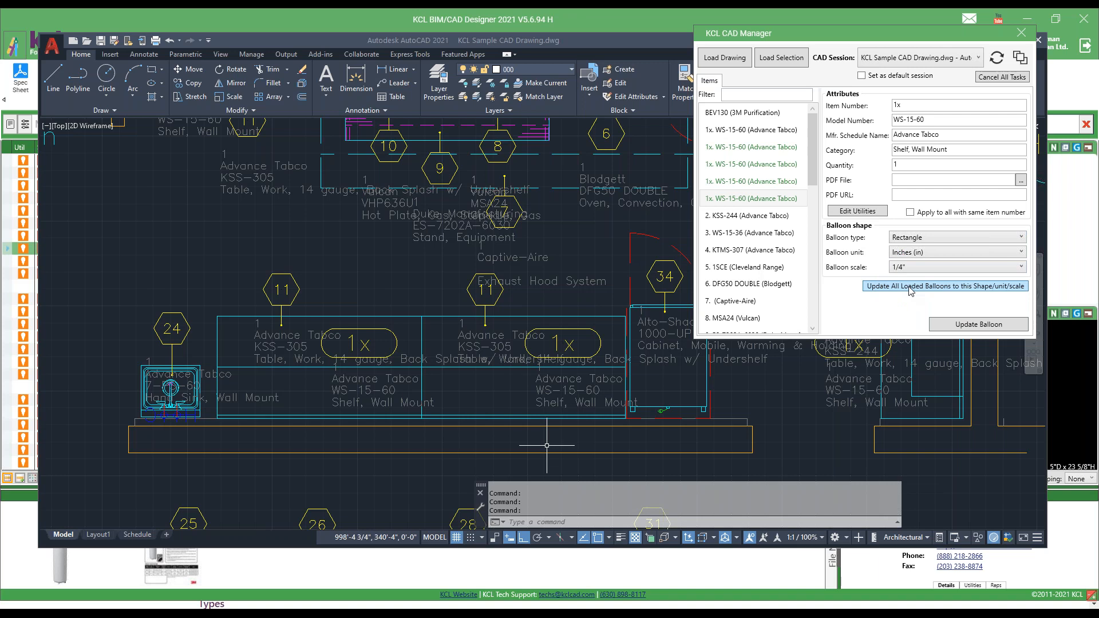
{"action": "mouse_move", "coordinate": [811, 132]}
{"action": "left_mouse_down"}
{"action": "mouse_move", "coordinate": [817, 264]}
{"action": "mouse_move", "coordinate": [811, 115]}
{"action": "left_mouse_up"}
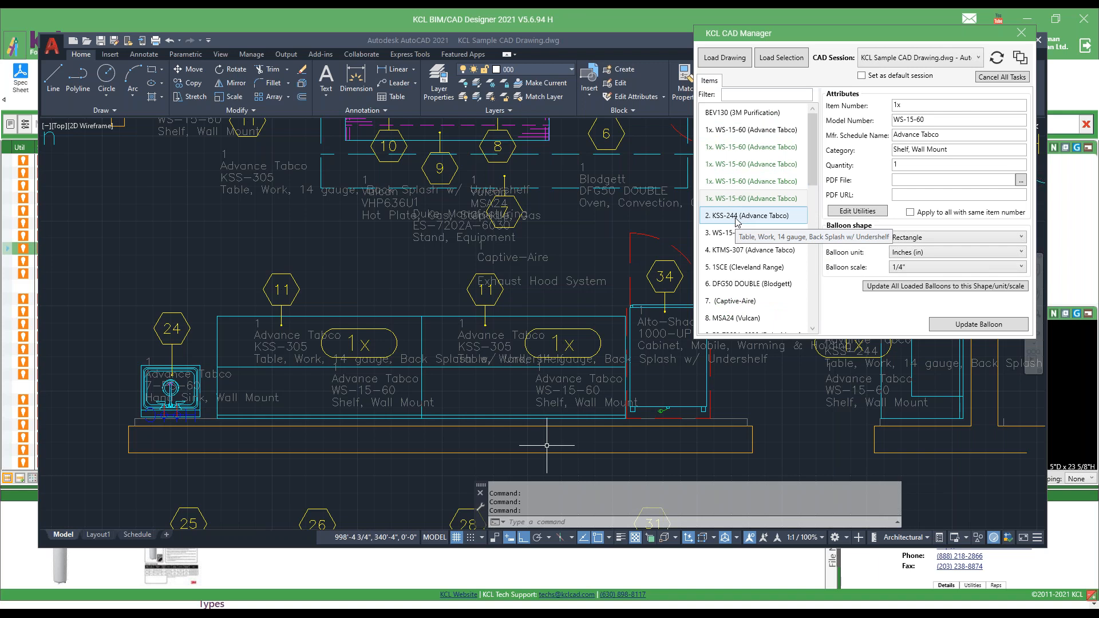
Open the utilities of the item 6 Blodgett DFG50 DOUBLE oven and examine its Electrical and Gas entries.
{"action": "double_click", "coordinate": [727, 285]}
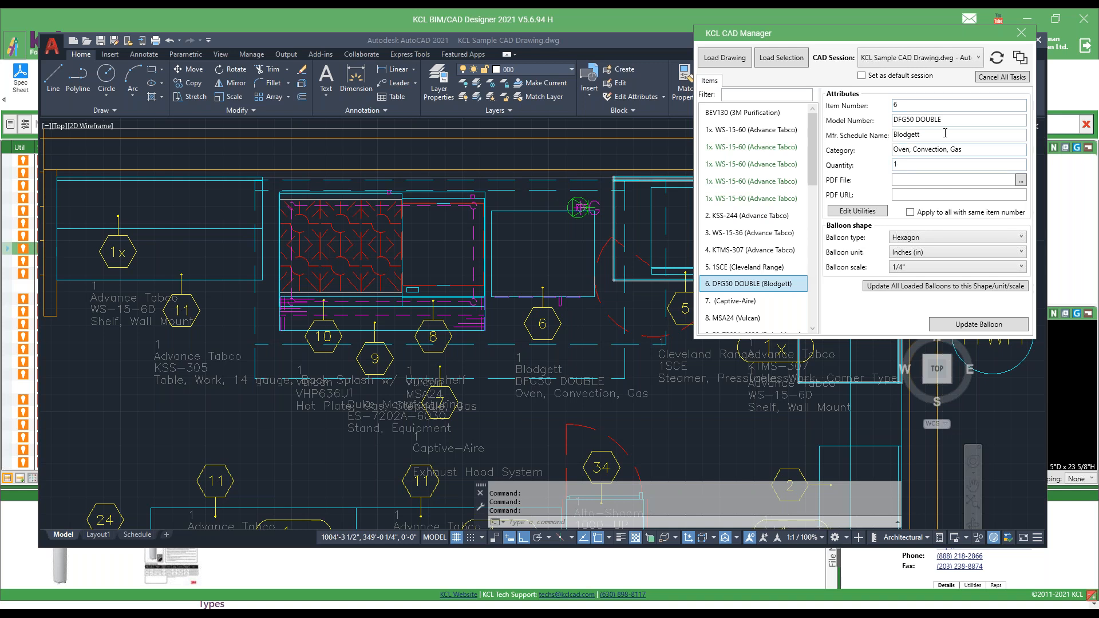
{"action": "left_click", "coordinate": [858, 212]}
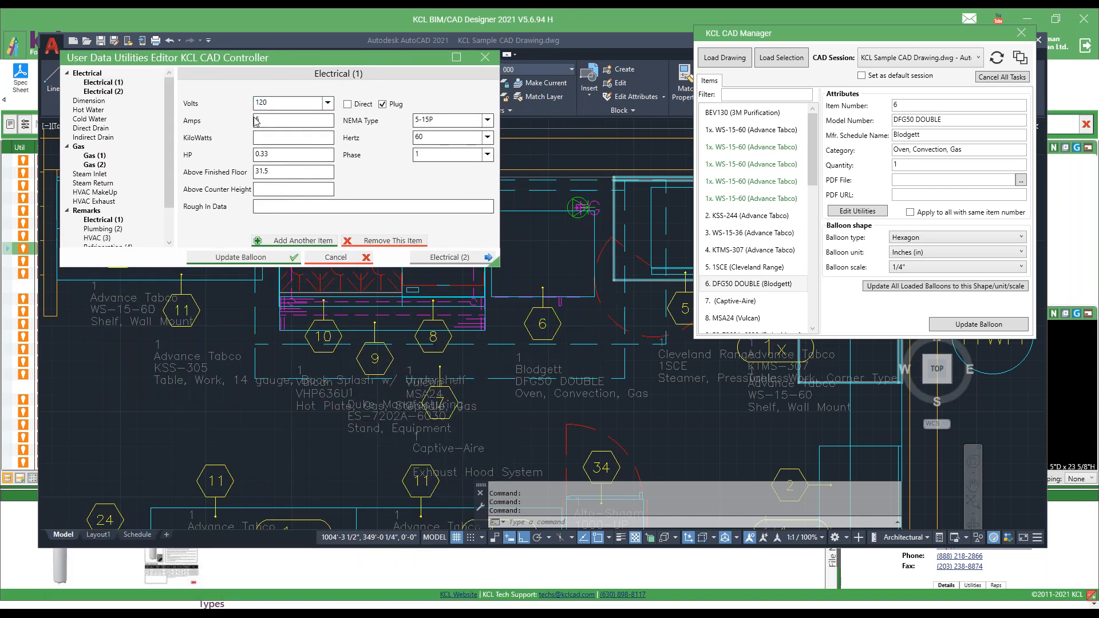
{"action": "left_click", "coordinate": [114, 92]}
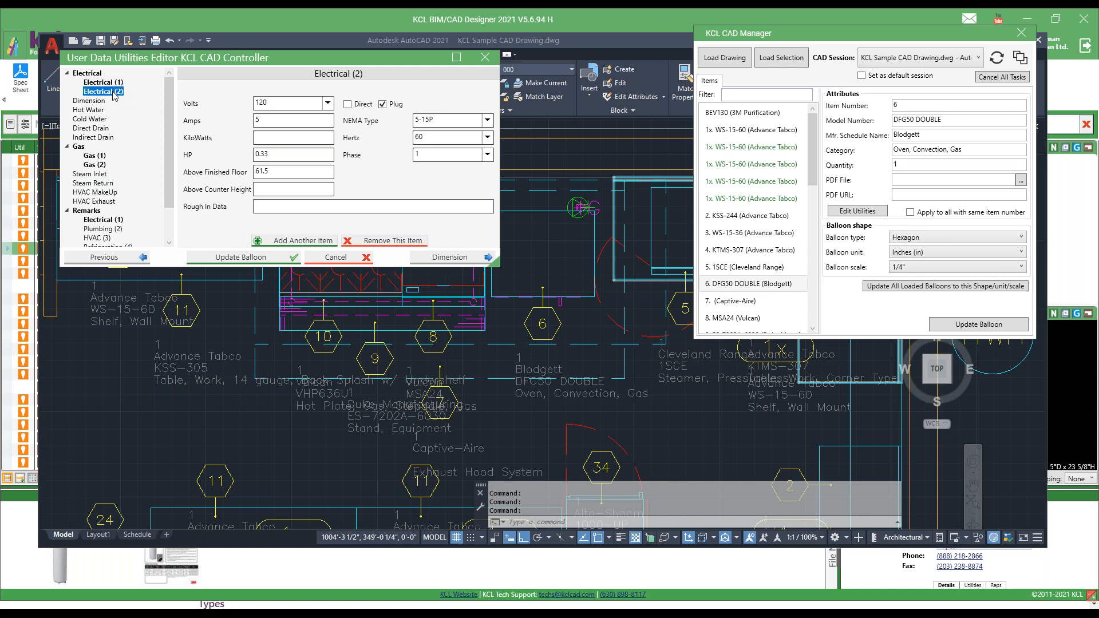
{"action": "left_click", "coordinate": [95, 164]}
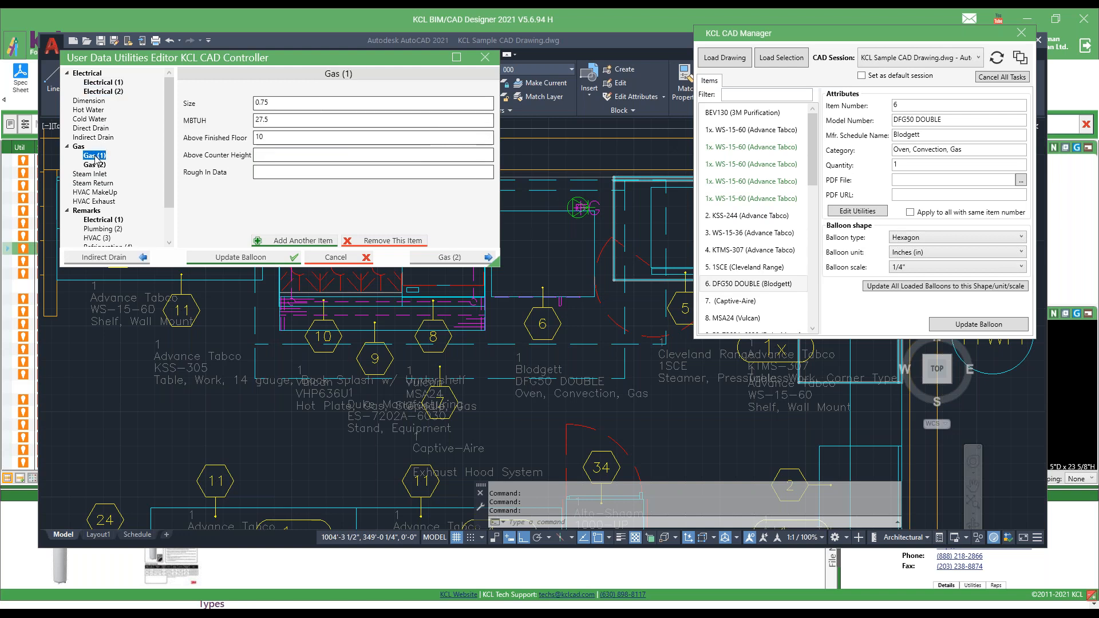
{"action": "left_click", "coordinate": [94, 82]}
In AutoCAD, examine the KCL-ELEC electrical data attribute of the item 6 balloon without changing it.
{"action": "left_click", "coordinate": [543, 324]}
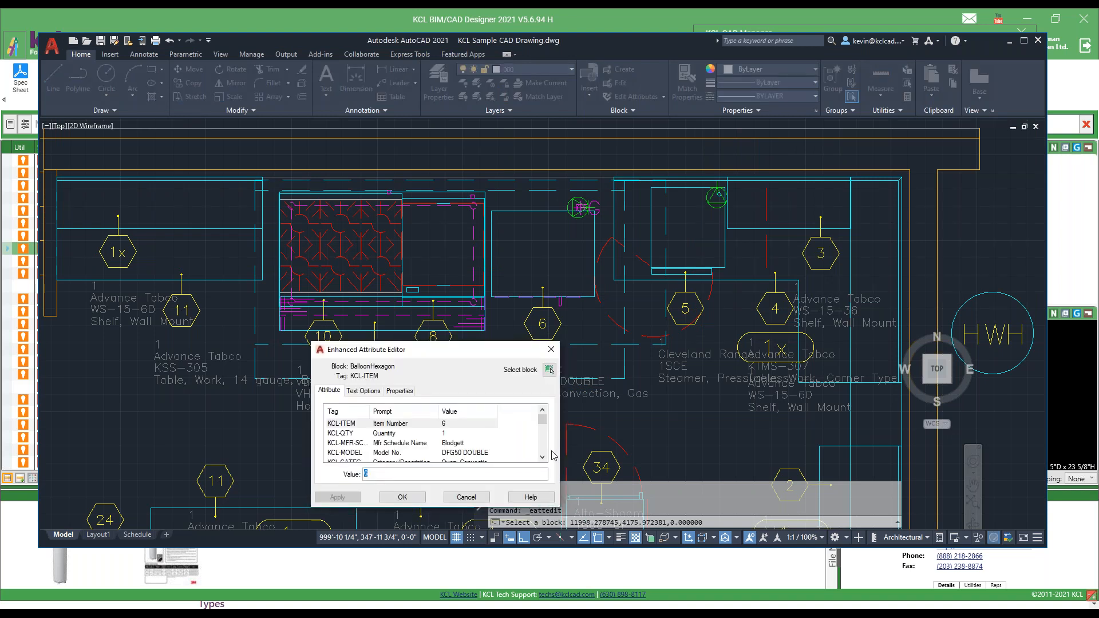
{"action": "left_click", "coordinate": [543, 446]}
{"action": "left_click", "coordinate": [471, 454]}
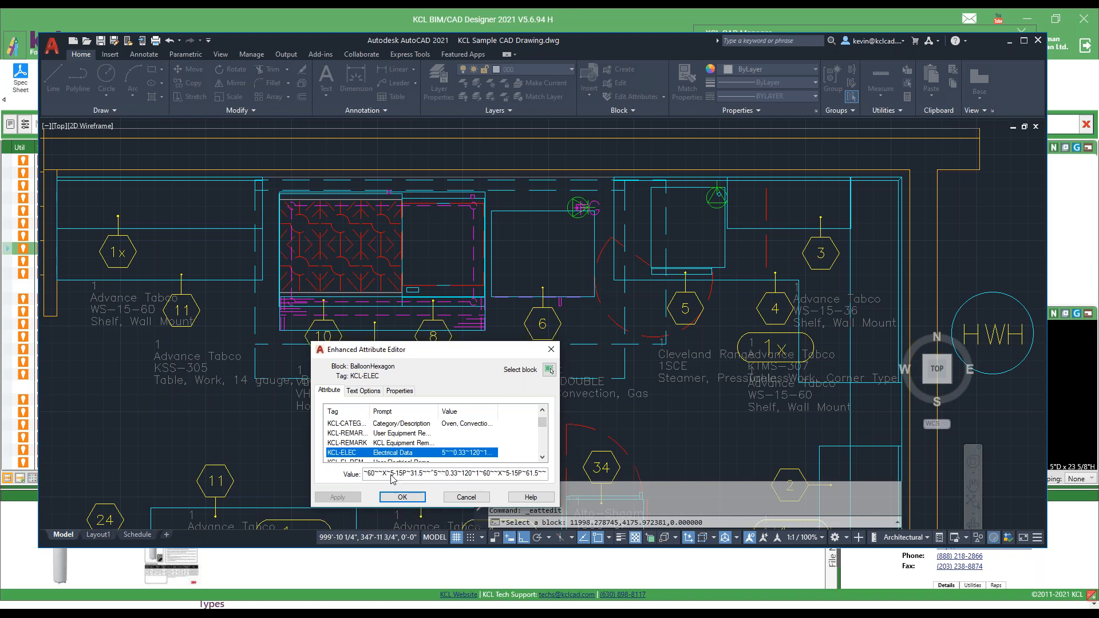
{"action": "left_click", "coordinate": [466, 497]}
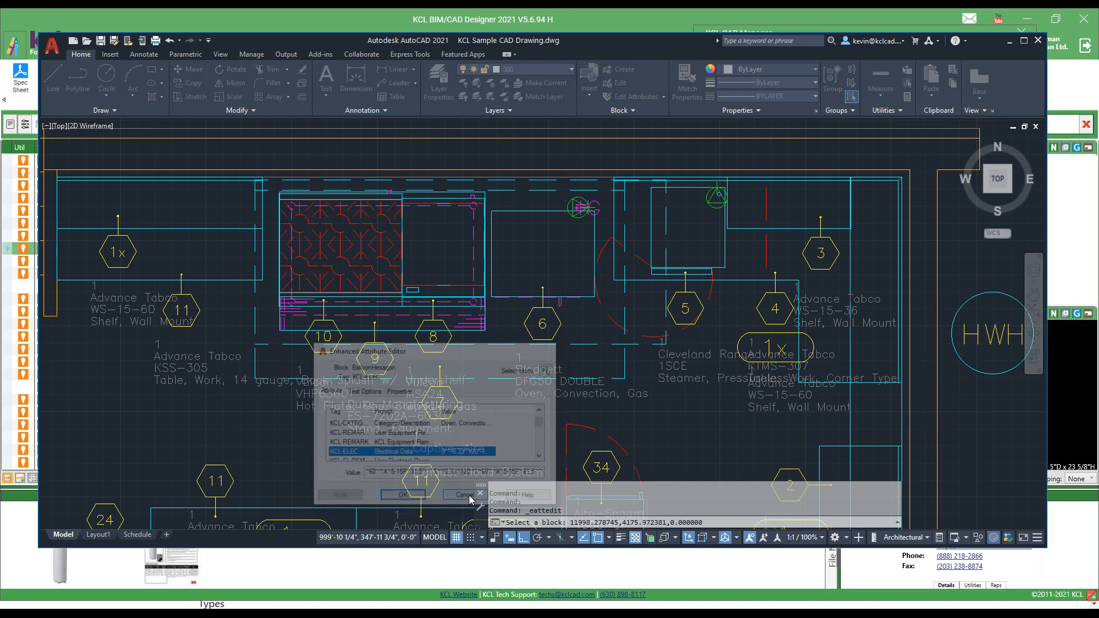
In the User Data Utilities Editor, set Amps to 8 for Electrical (1) and Electrical (2), and update the item 6 balloon.
{"action": "double_click", "coordinate": [791, 451]}
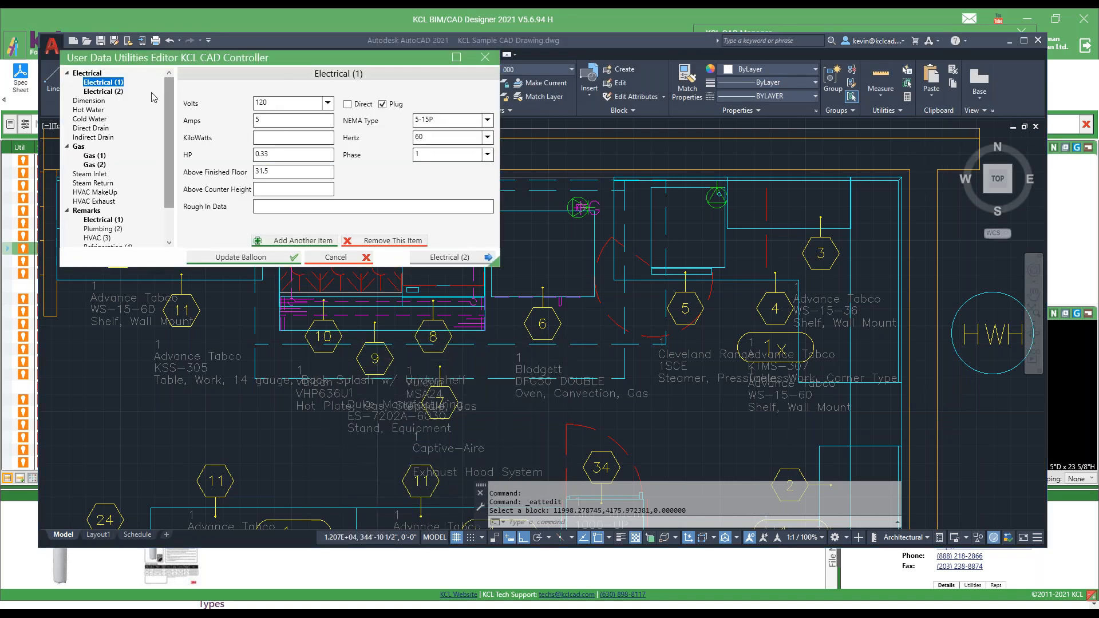
{"action": "left_click_drag", "start_coordinate": [268, 121], "coordinate": [190, 122]}
{"action": "type", "text": "8"}
{"action": "left_click", "coordinate": [118, 91]}
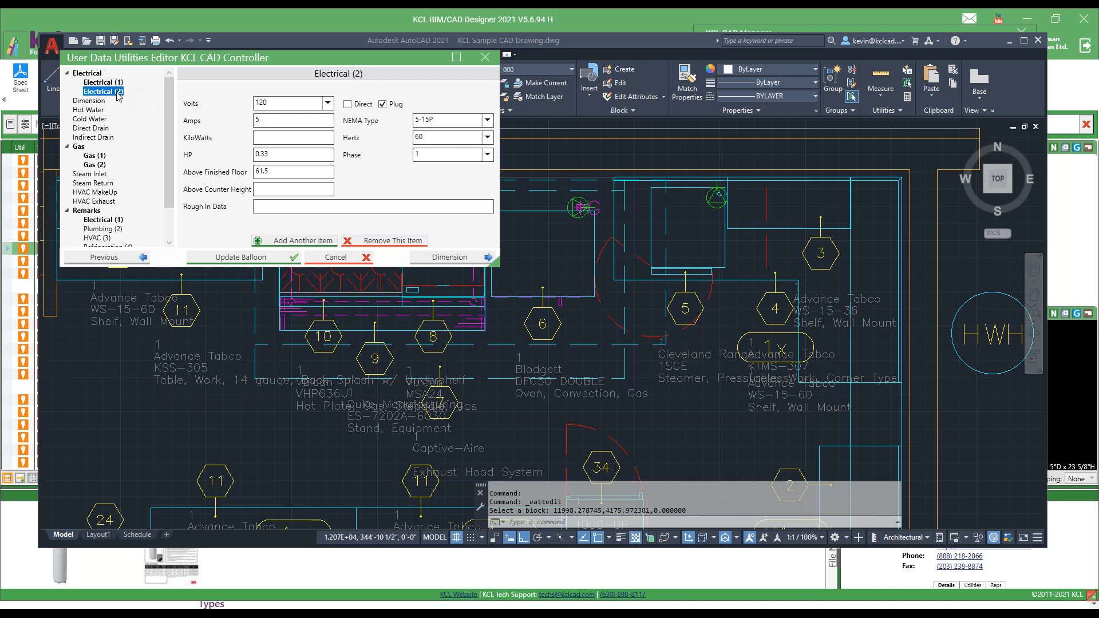
{"action": "left_click", "coordinate": [275, 121]}
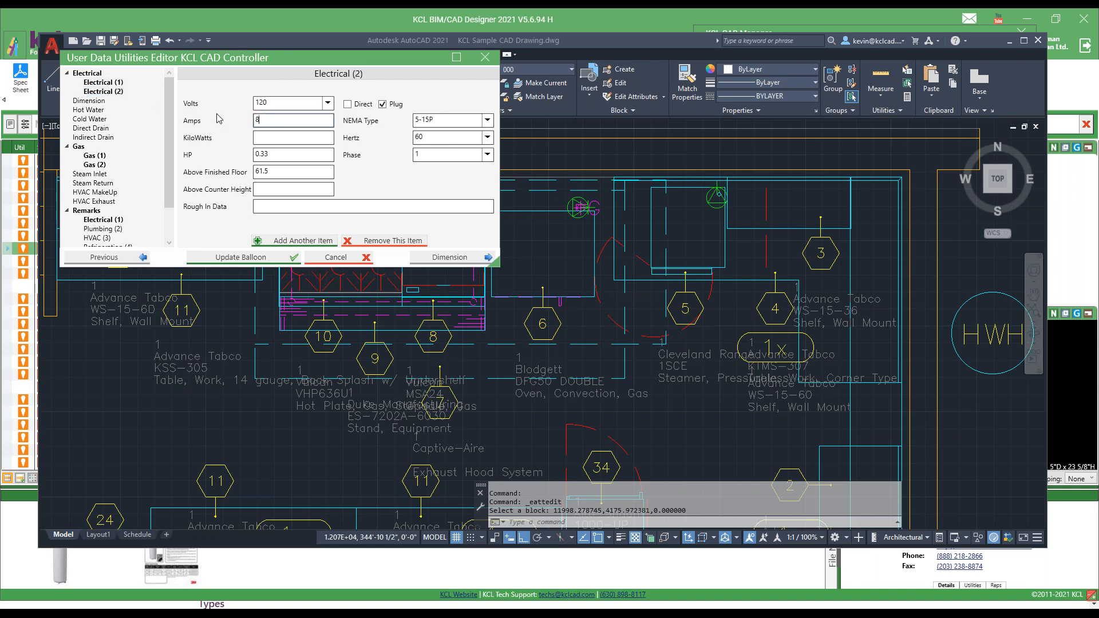
{"action": "left_click", "coordinate": [240, 257]}
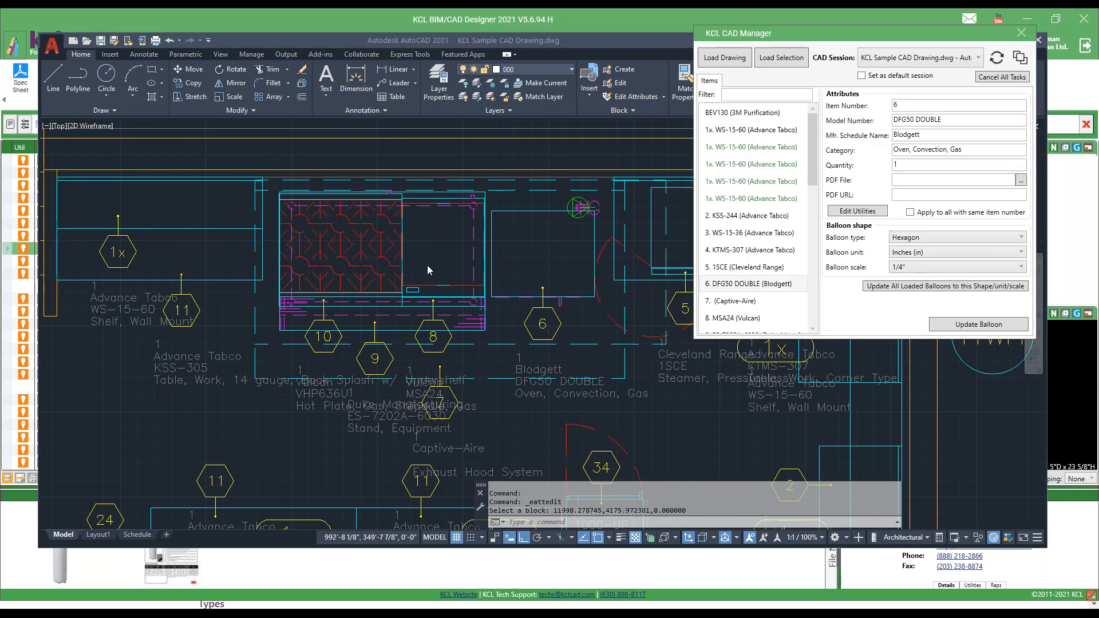
In AutoCAD, examine the KCL-ELEC electrical data attribute of the item 6 balloon from its start, without changing it.
{"action": "left_click", "coordinate": [545, 325]}
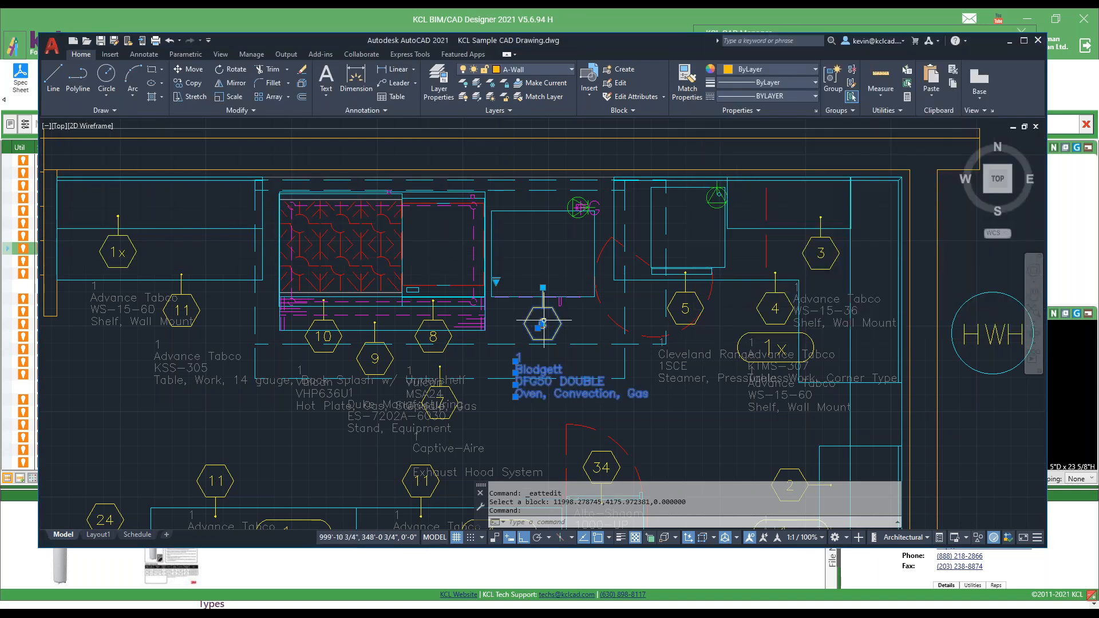
{"action": "left_click", "coordinate": [542, 324]}
{"action": "key", "text": "Escape"}
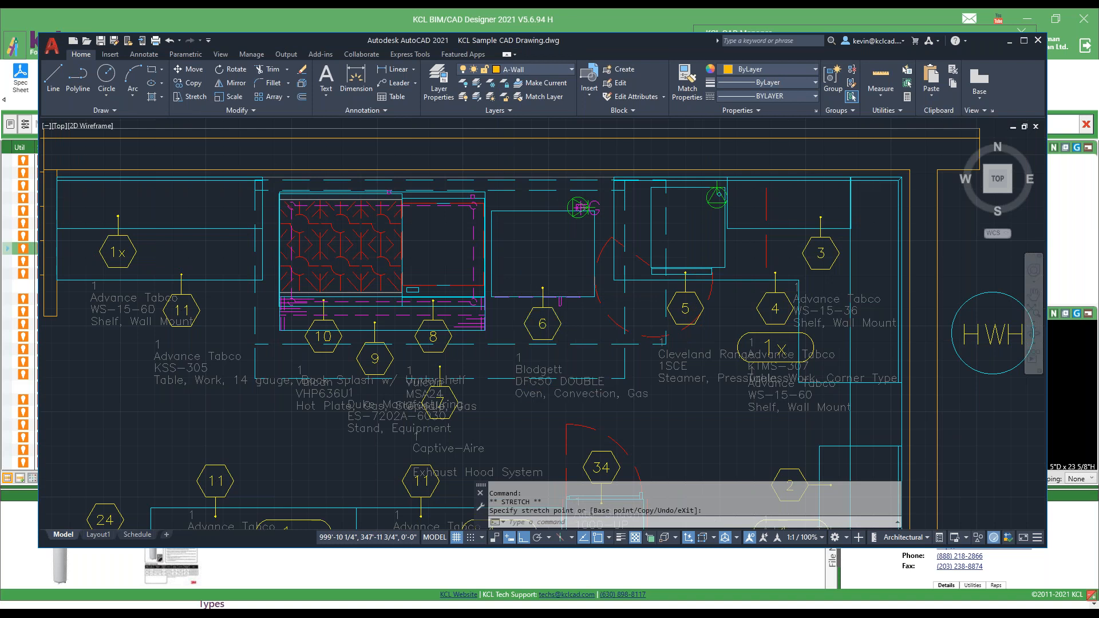
{"action": "double_click", "coordinate": [543, 324]}
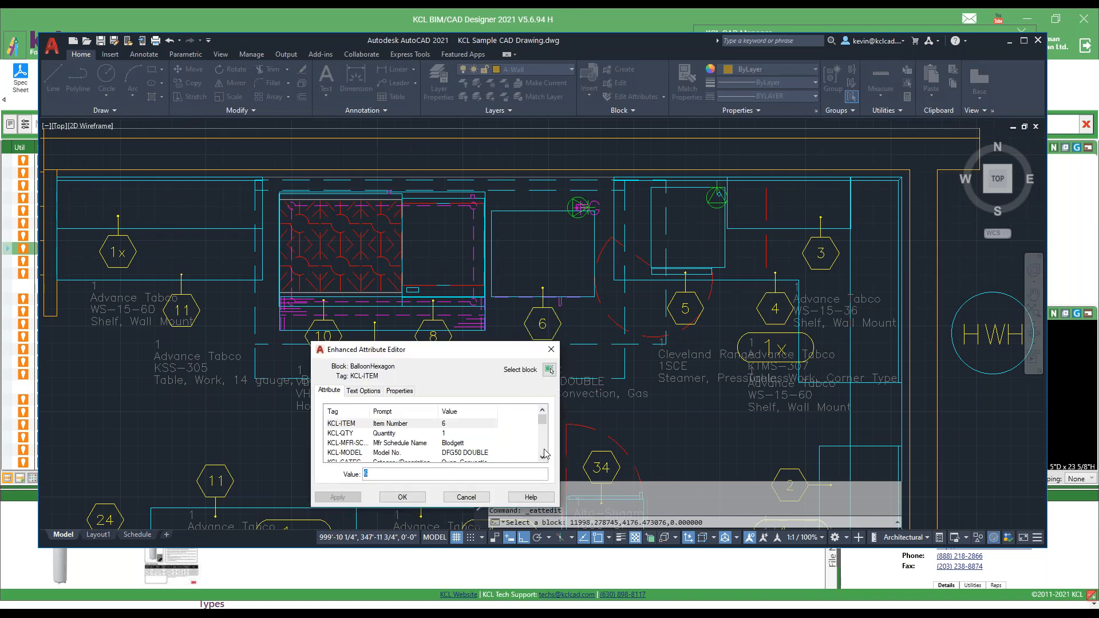
{"action": "left_click", "coordinate": [480, 453]}
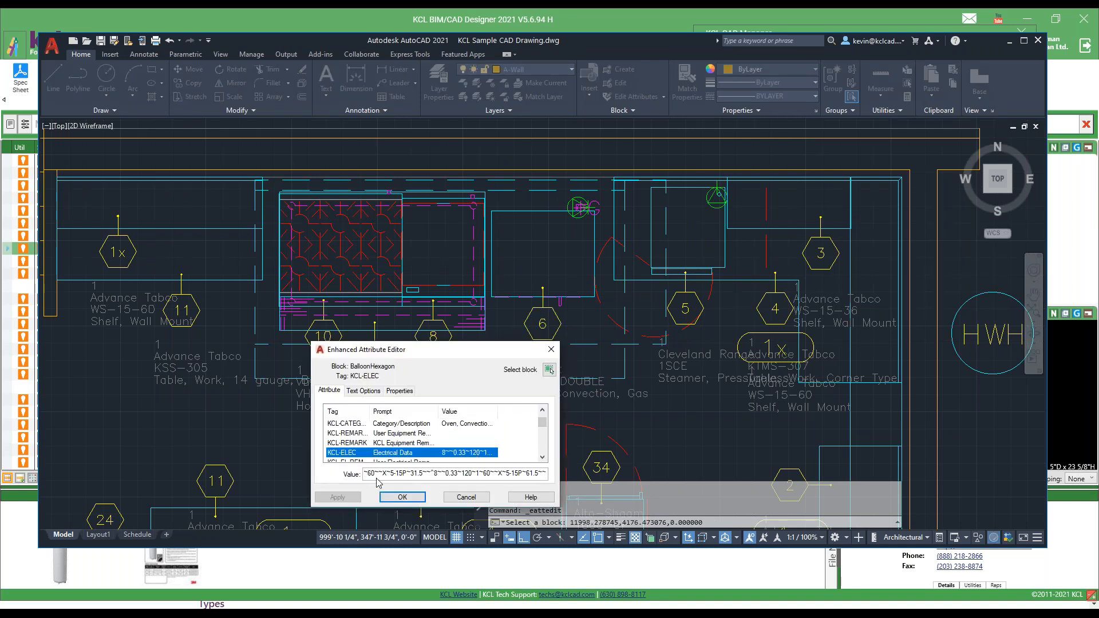
{"action": "left_click", "coordinate": [437, 475]}
{"action": "key", "text": "Home"}
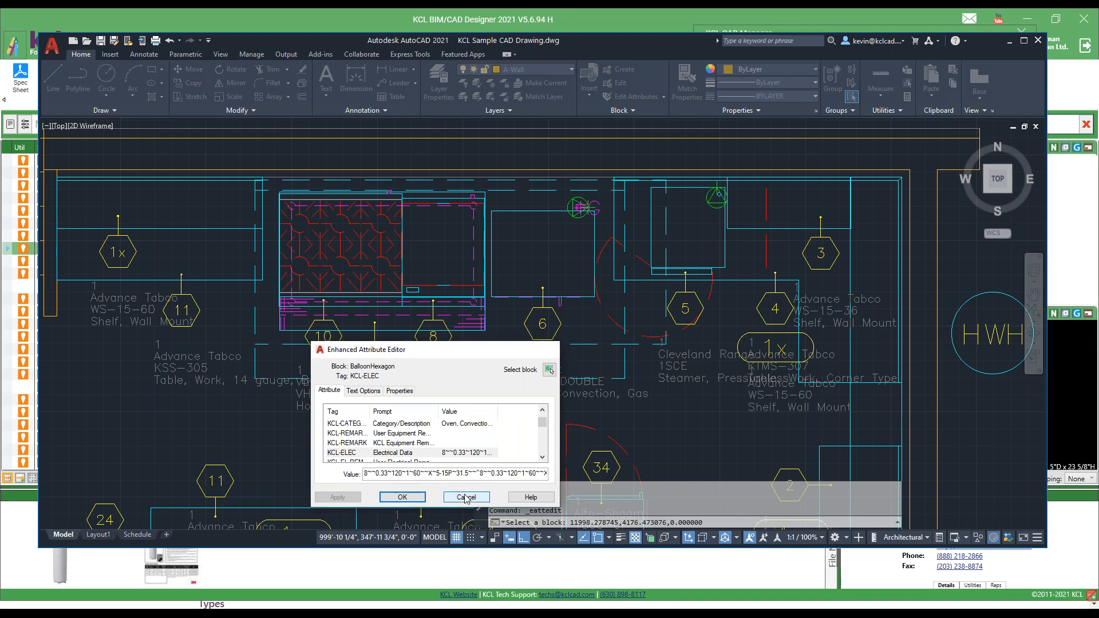
{"action": "left_click", "coordinate": [467, 498]}
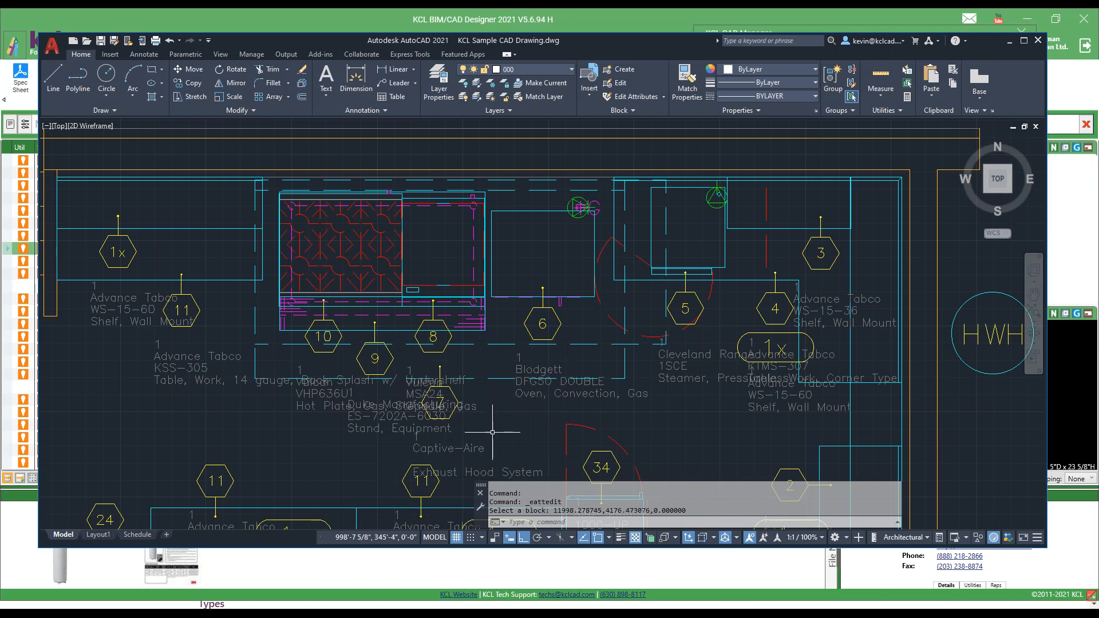
In KCL CAD Manager, set Volts to 210 for Electrical (1) of the item 25 Beverage-Air SM34N-S and update its balloon.
{"action": "left_click", "coordinate": [751, 29]}
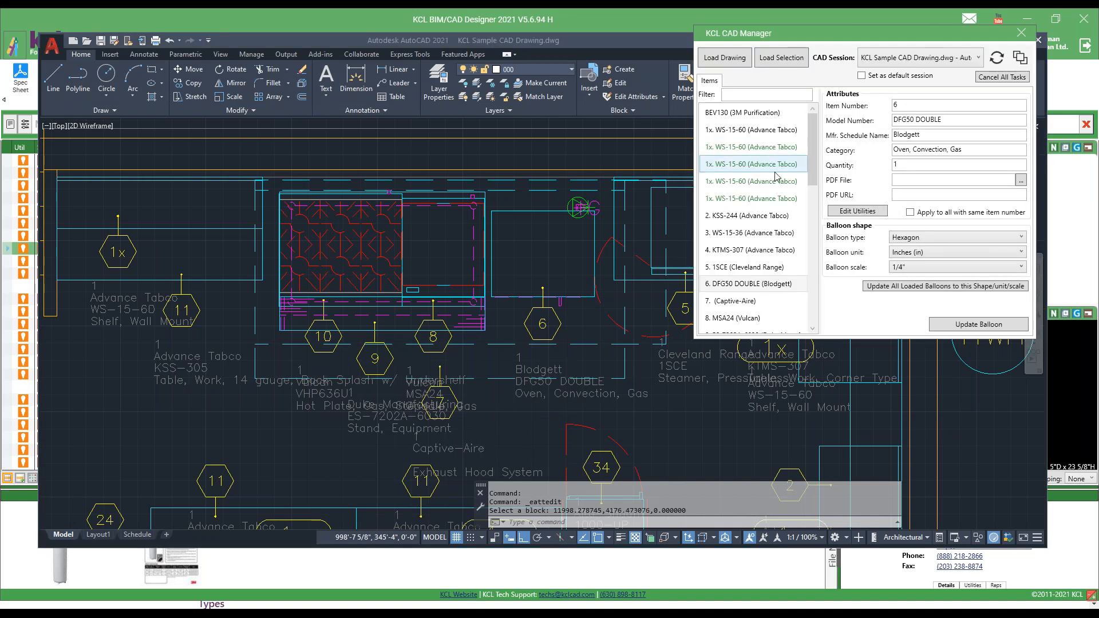
{"action": "left_click_drag", "start_coordinate": [830, 35], "coordinate": [735, 26]}
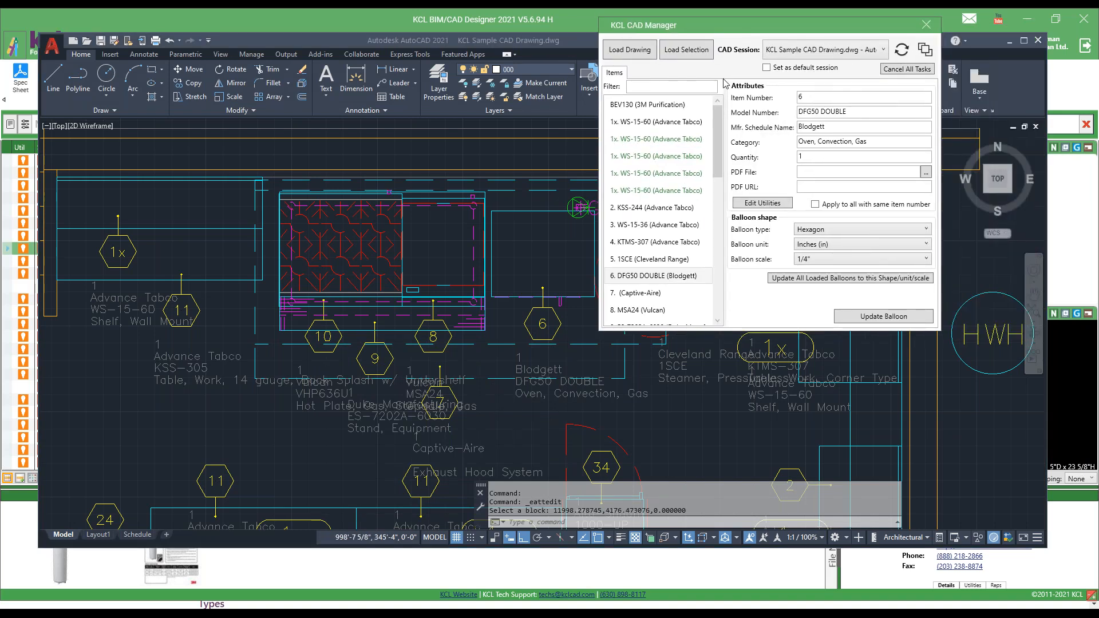
{"action": "scroll", "coordinate": [640, 201], "scroll_direction": "down", "scroll_amount": 6}
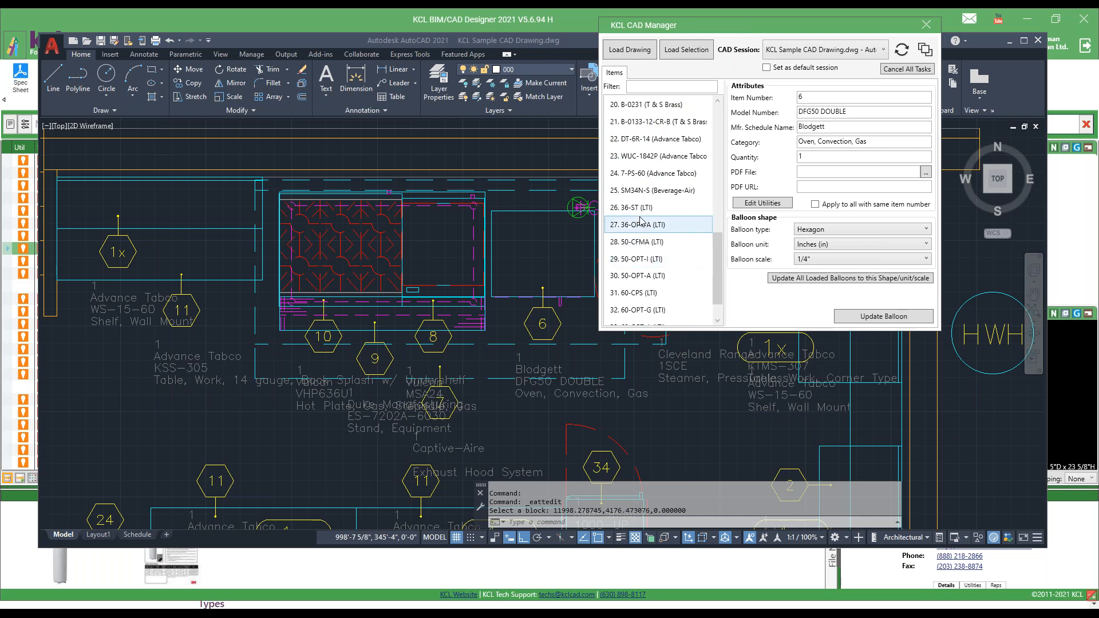
{"action": "left_click", "coordinate": [640, 193]}
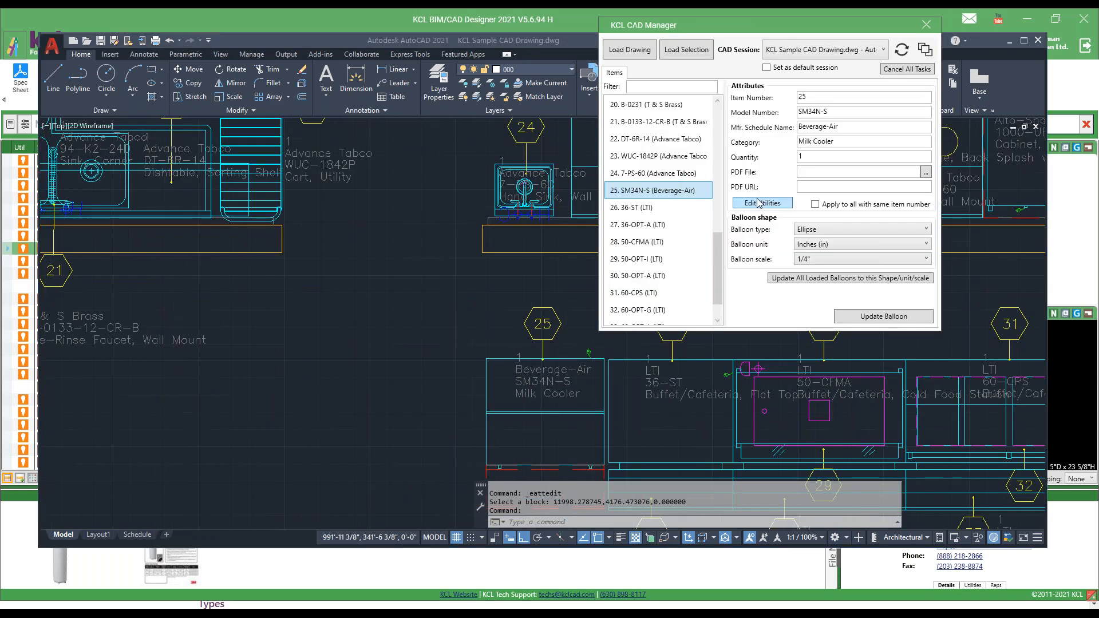
{"action": "mouse_move", "coordinate": [767, 26]}
{"action": "left_mouse_down"}
{"action": "mouse_move", "coordinate": [291, 46]}
{"action": "mouse_move", "coordinate": [253, 70]}
{"action": "left_mouse_up"}
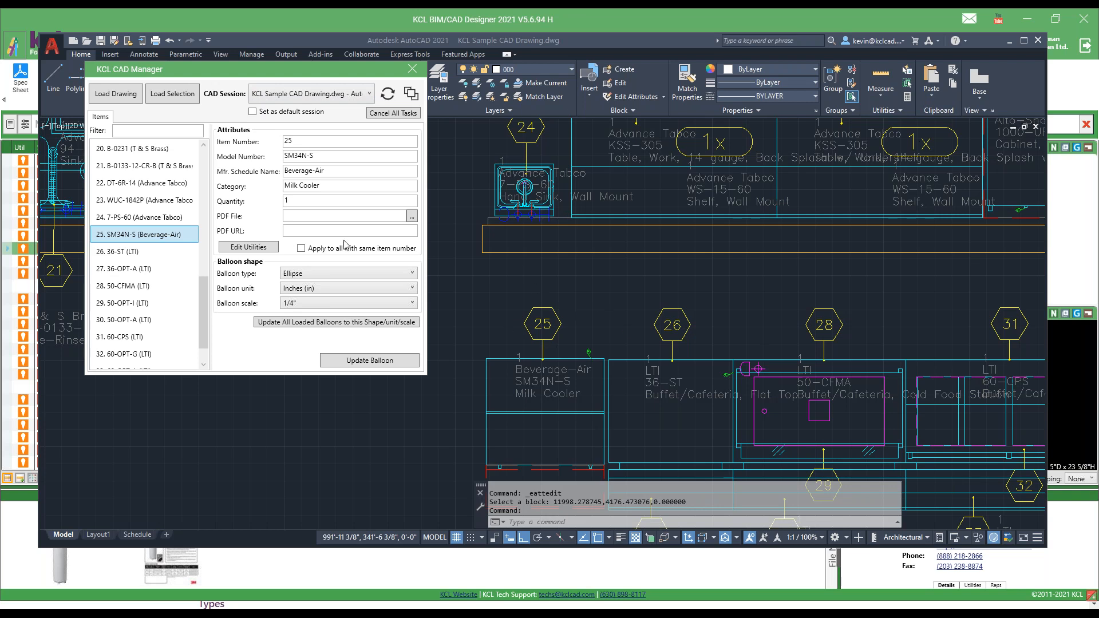
{"action": "left_click", "coordinate": [249, 247]}
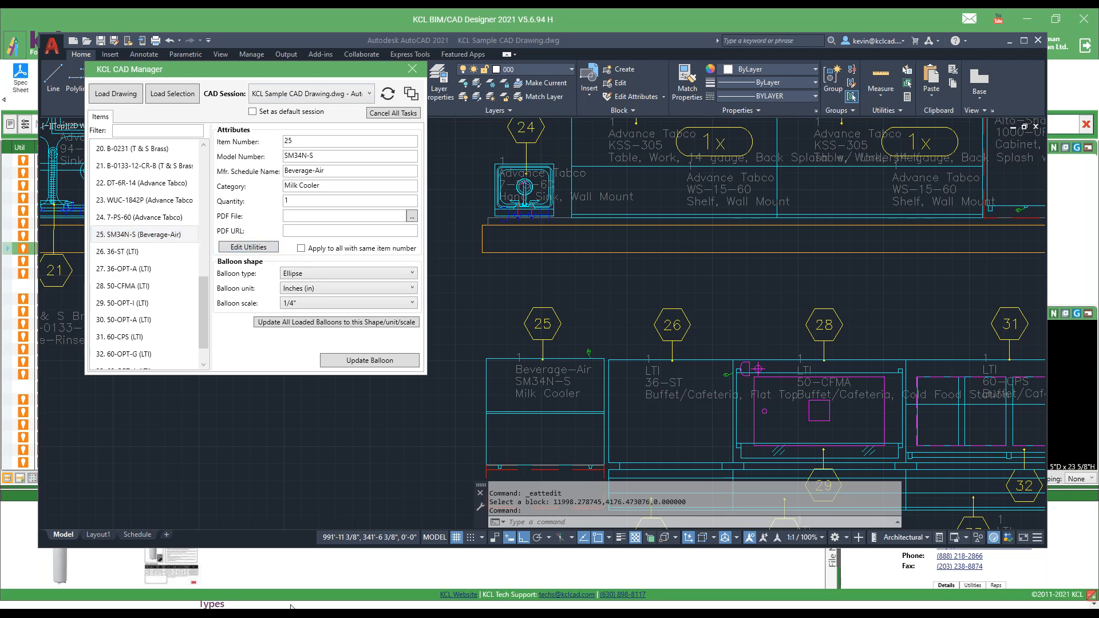
{"action": "double_click", "coordinate": [354, 206]}
{"action": "type", "text": "210"}
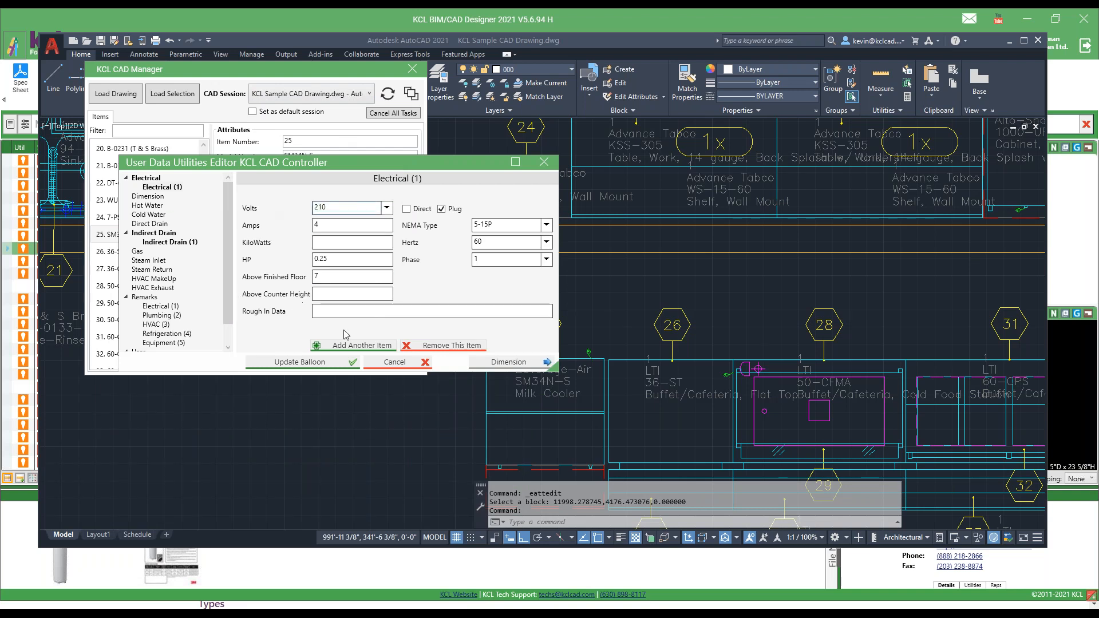
{"action": "left_click", "coordinate": [299, 362]}
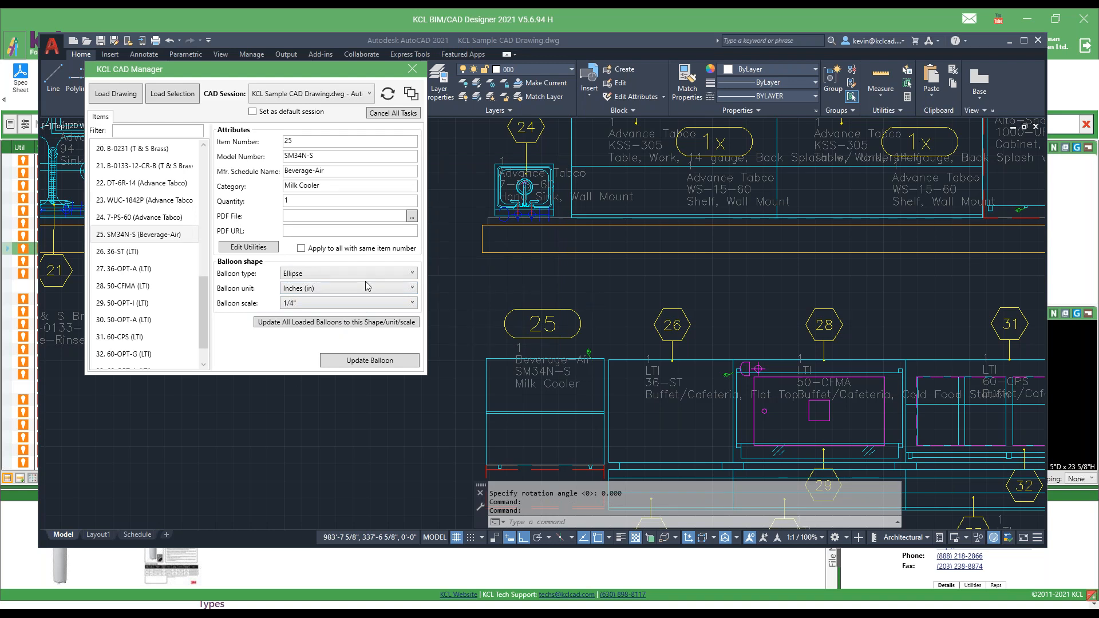
Choose the Triangle balloon type for item 25 without updating the balloon, and close KCL CAD Manager.
{"action": "left_click", "coordinate": [413, 273]}
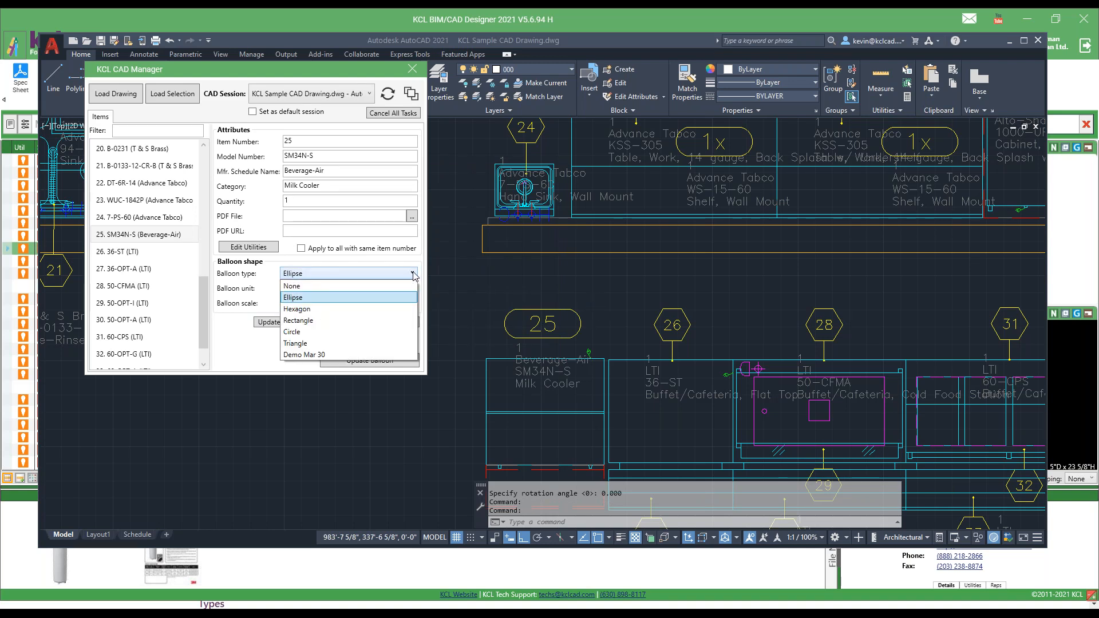
{"action": "left_click", "coordinate": [414, 275]}
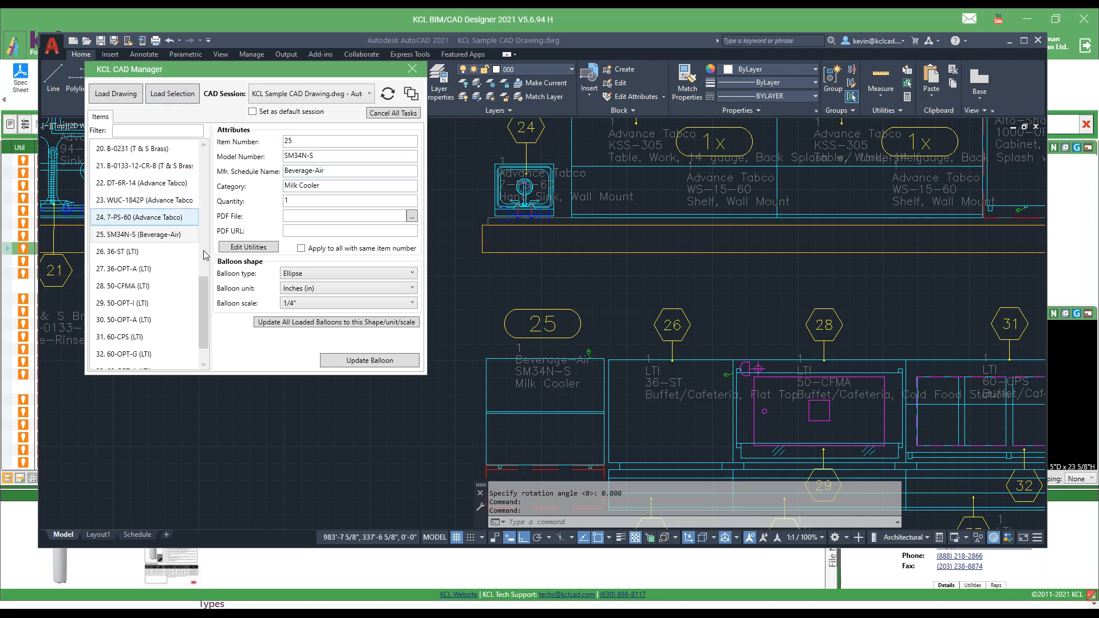
{"action": "left_click", "coordinate": [325, 274]}
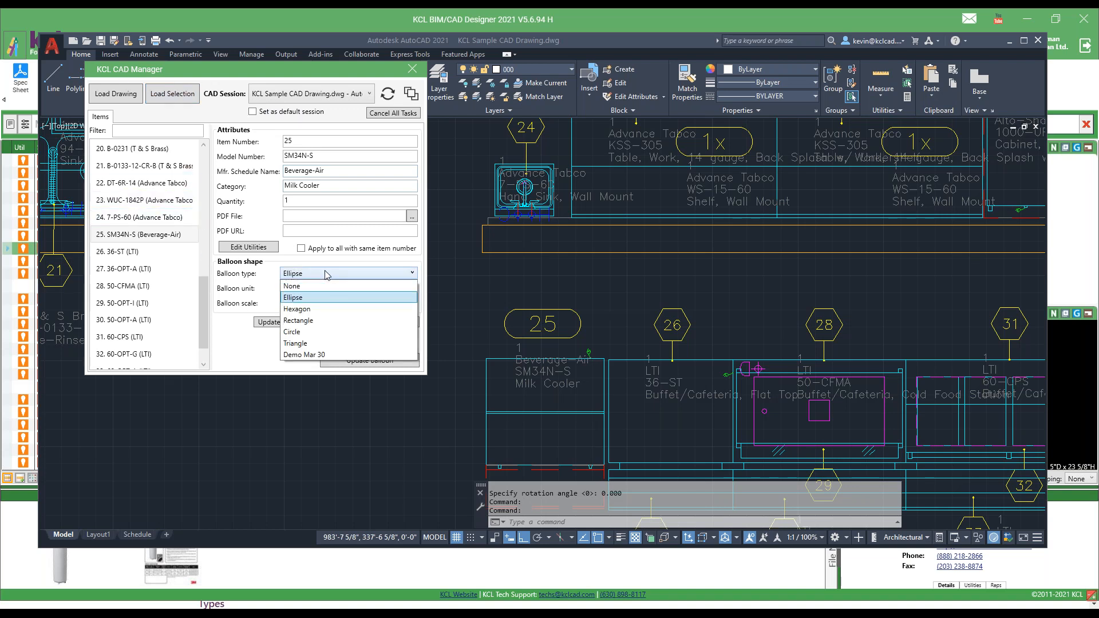
{"action": "left_click", "coordinate": [295, 343]}
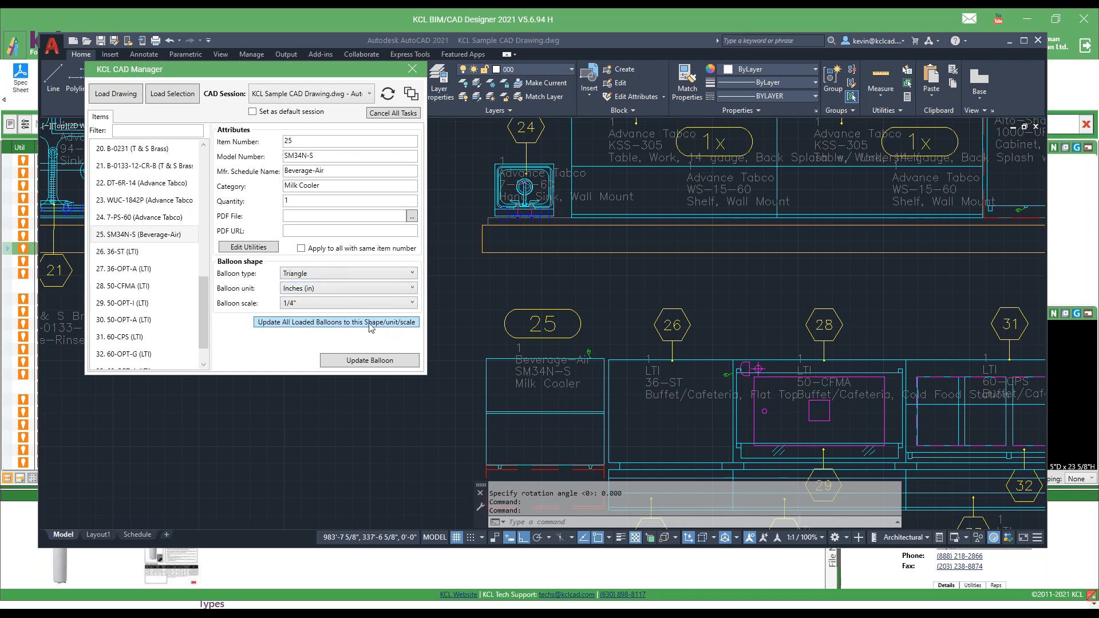
{"action": "left_click", "coordinate": [412, 69]}
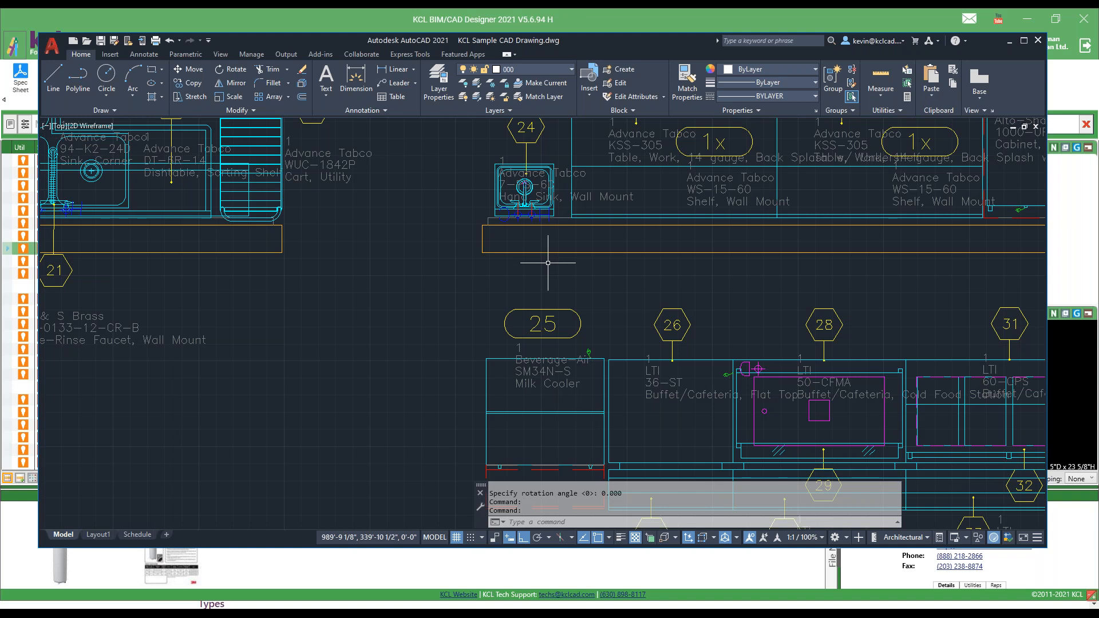
In AutoCAD, turn off layer 801 to hide the equipment description text, and close the layer manager.
{"action": "type", "text": "LA"}
{"action": "key", "text": "Return"}
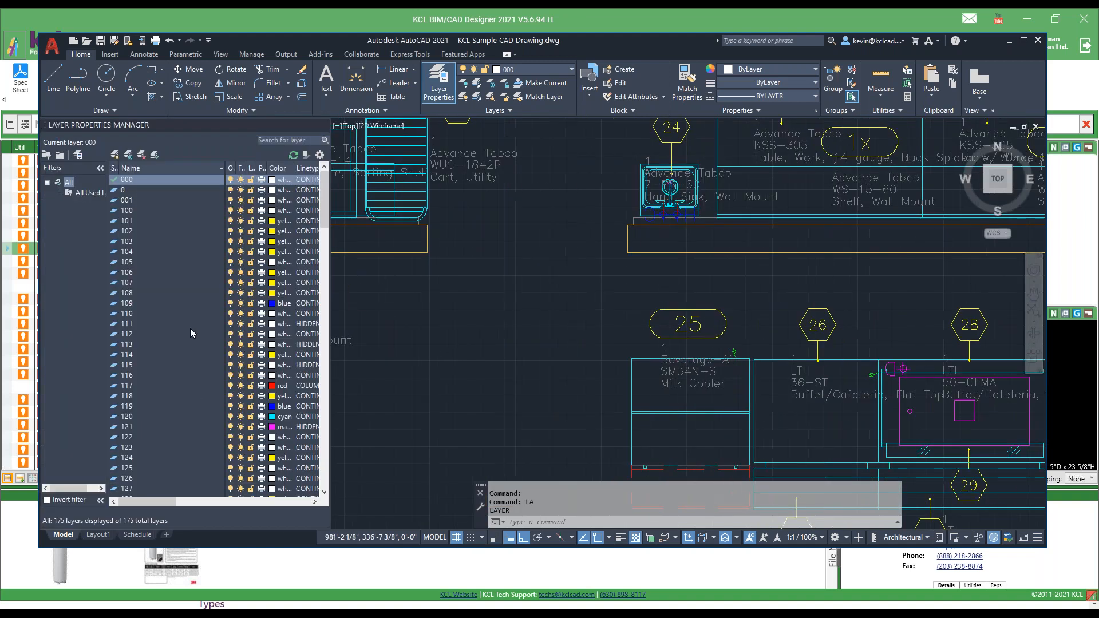
{"action": "scroll", "coordinate": [220, 397], "scroll_direction": "down", "scroll_amount": 20}
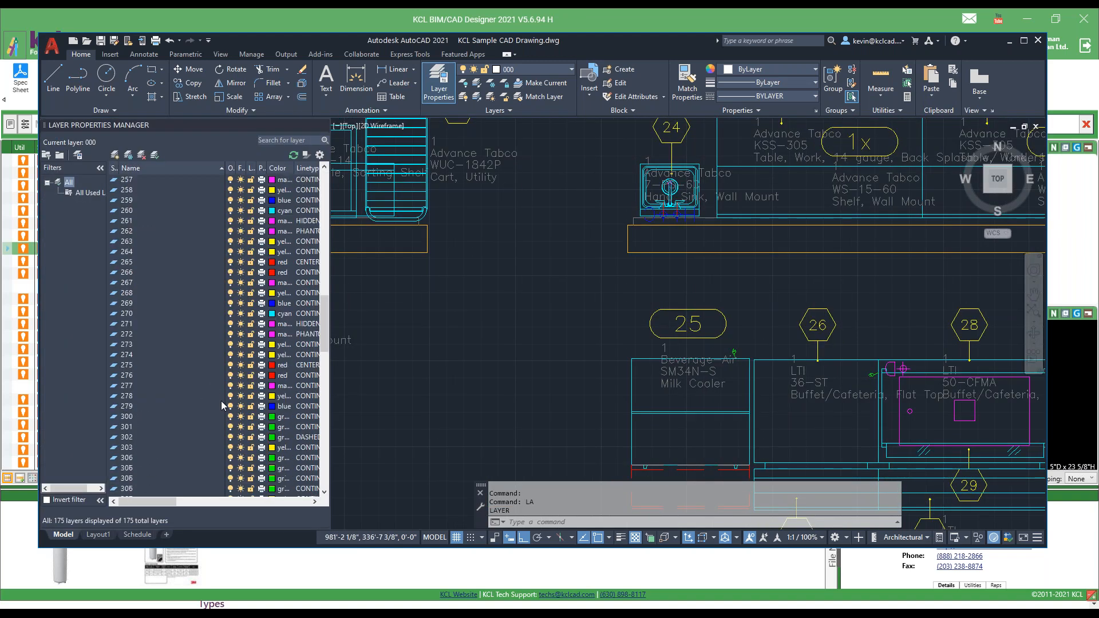
{"action": "scroll", "coordinate": [223, 404], "scroll_direction": "up", "scroll_amount": 3}
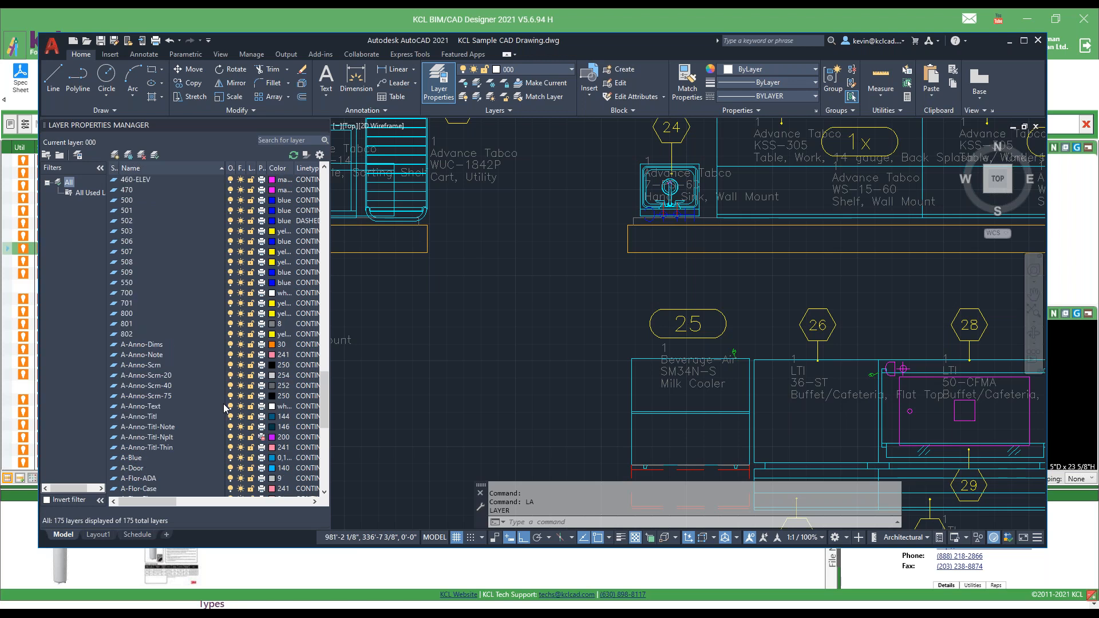
{"action": "left_click", "coordinate": [230, 323]}
{"action": "scroll", "coordinate": [565, 301], "scroll_direction": "down", "scroll_amount": 4}
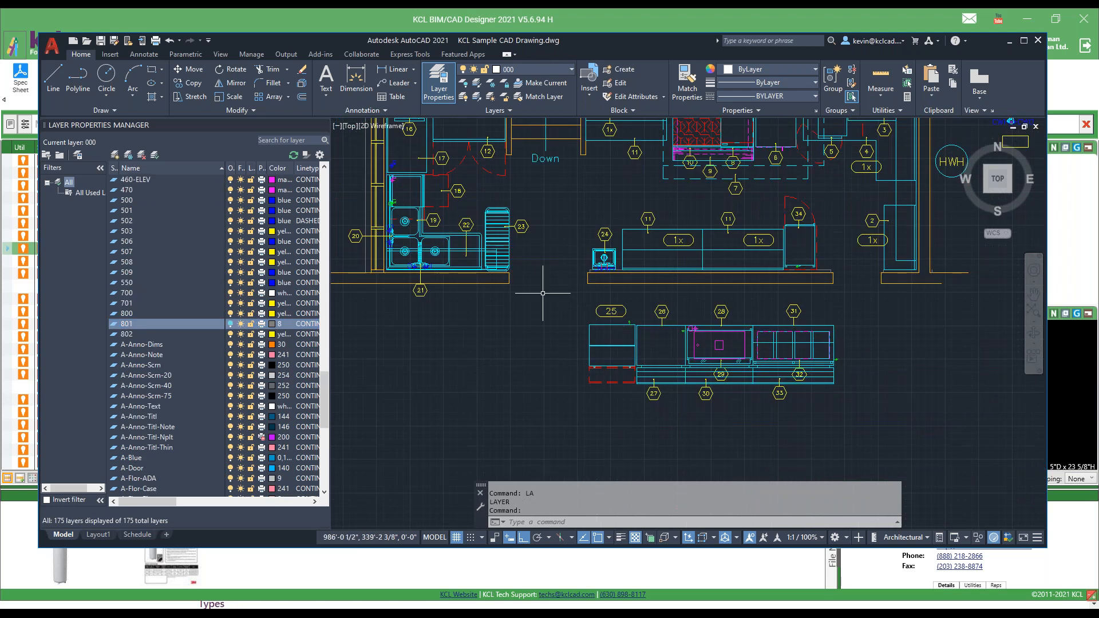
{"action": "scroll", "coordinate": [549, 197], "scroll_direction": "down", "scroll_amount": 2}
{"action": "scroll", "coordinate": [549, 194], "scroll_direction": "down", "scroll_amount": 2}
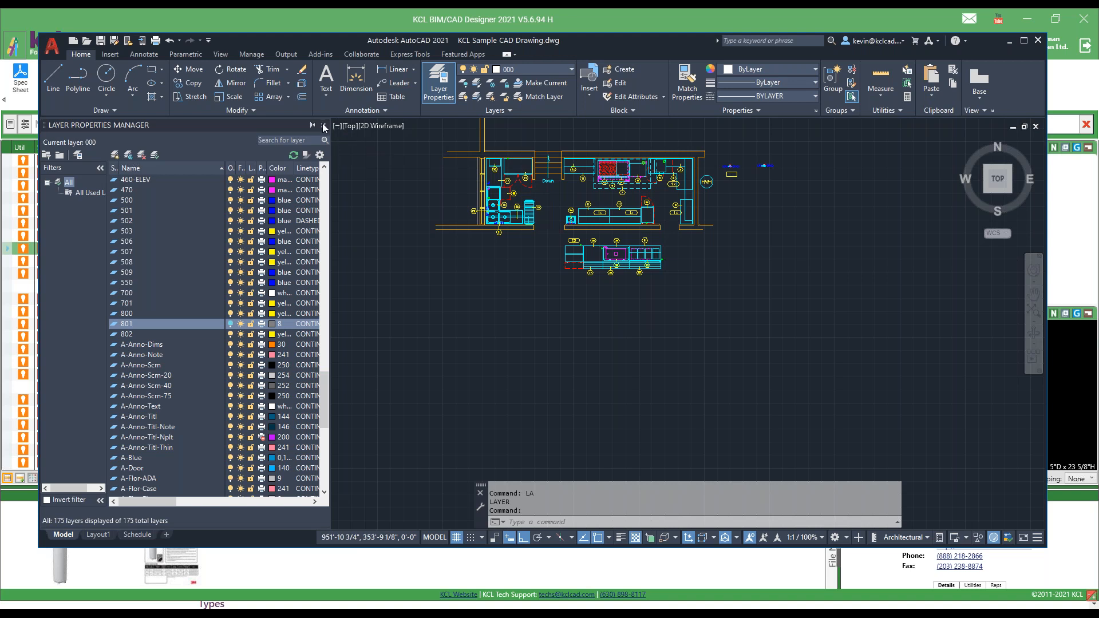
{"action": "left_click", "coordinate": [321, 126]}
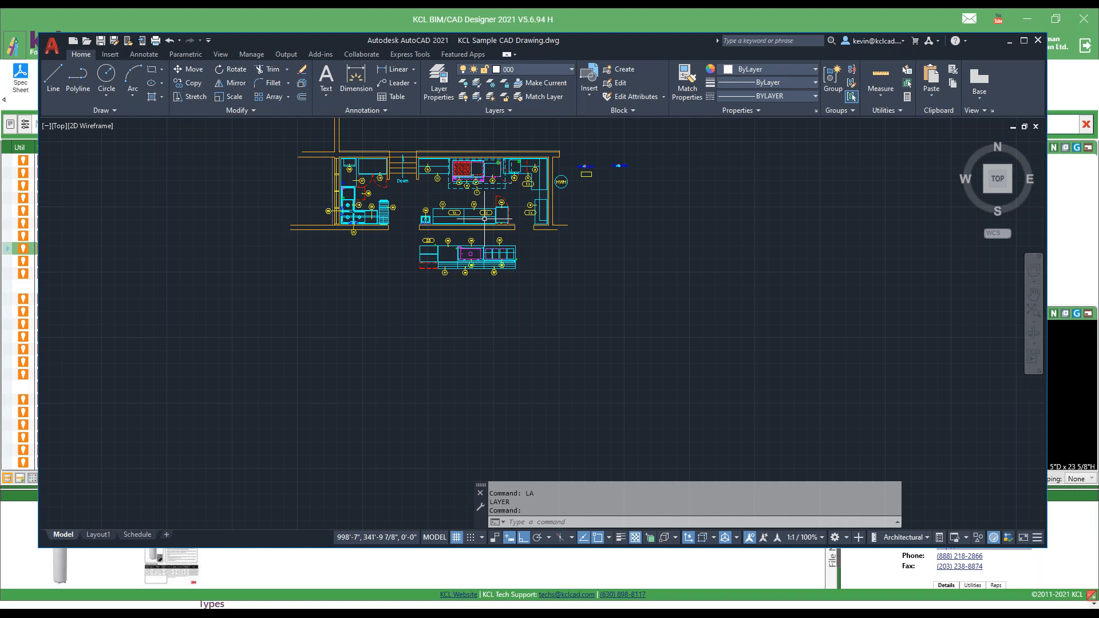
Switch to KCL BIM/CAD Designer, start Generate Schedule and load the KCL default template Short Equipment List.
{"action": "left_click", "coordinate": [423, 19]}
{"action": "left_click", "coordinate": [249, 79]}
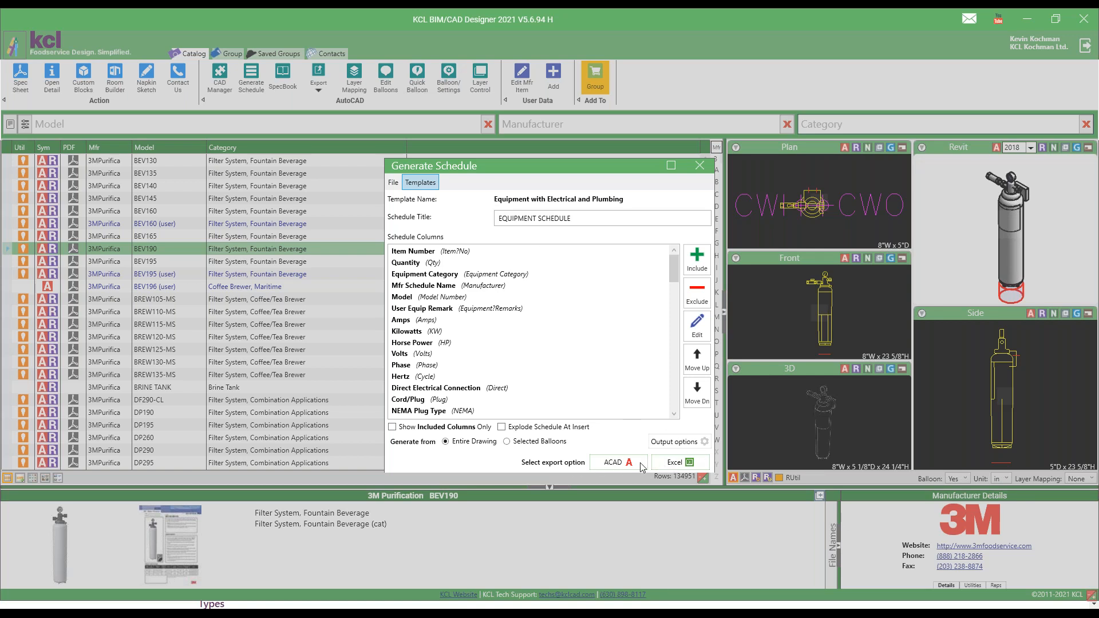
{"action": "left_click", "coordinate": [419, 183]}
{"action": "mouse_move", "coordinate": [463, 201]}
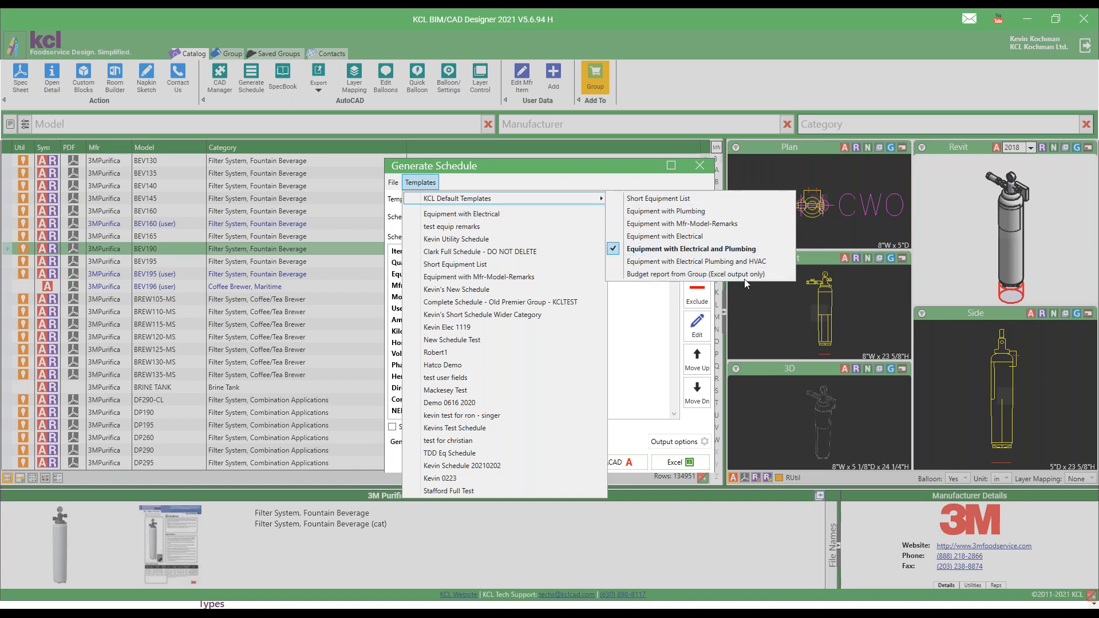
{"action": "left_click", "coordinate": [658, 199]}
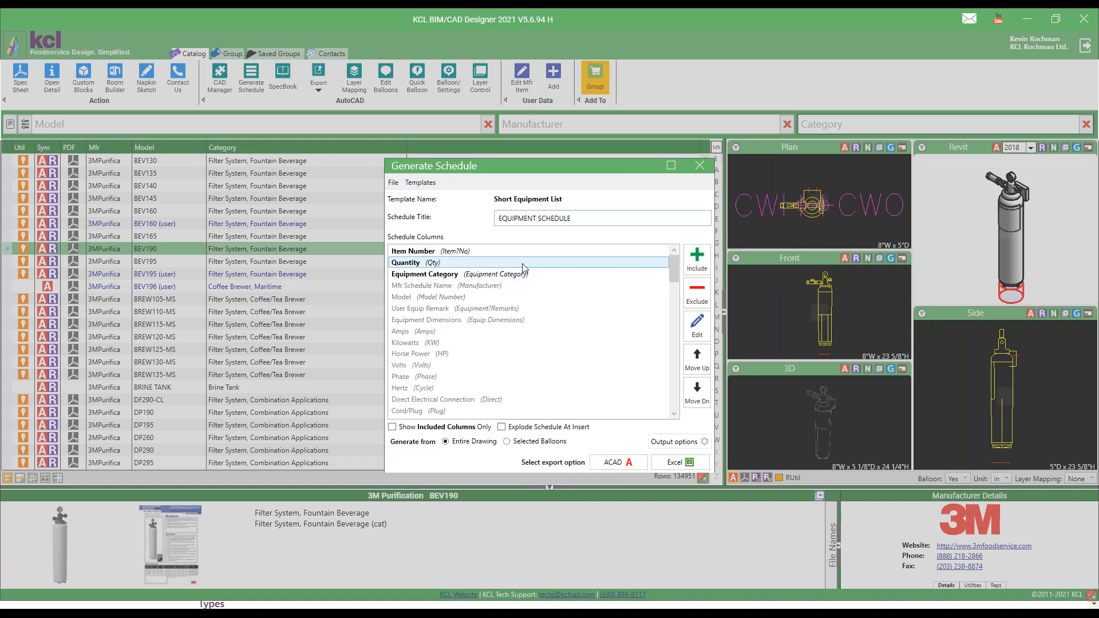
Include the Mfr Schedule Name and Model columns in the equipment schedule.
{"action": "scroll", "coordinate": [429, 330], "scroll_direction": "down", "scroll_amount": 12}
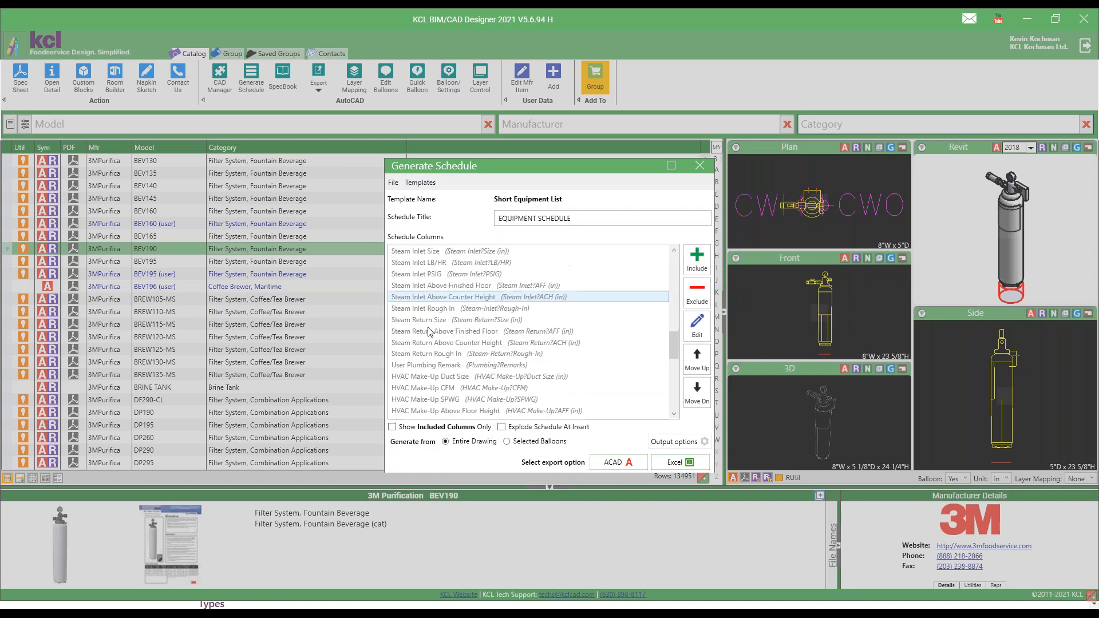
{"action": "scroll", "coordinate": [441, 332], "scroll_direction": "up", "scroll_amount": 8}
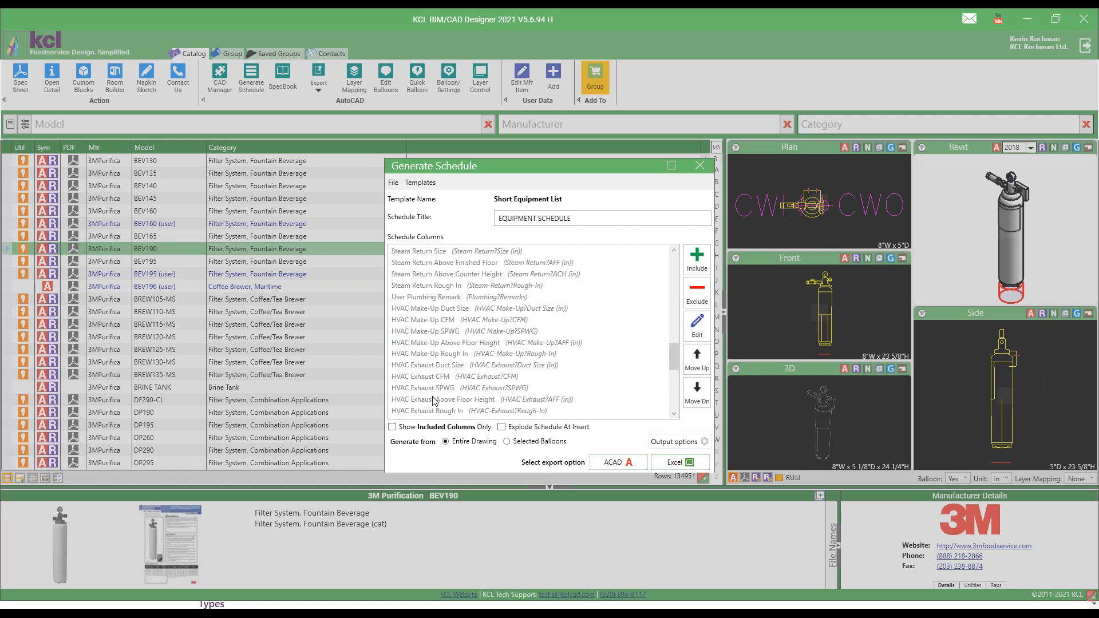
{"action": "scroll", "coordinate": [446, 275], "scroll_direction": "up", "scroll_amount": 6}
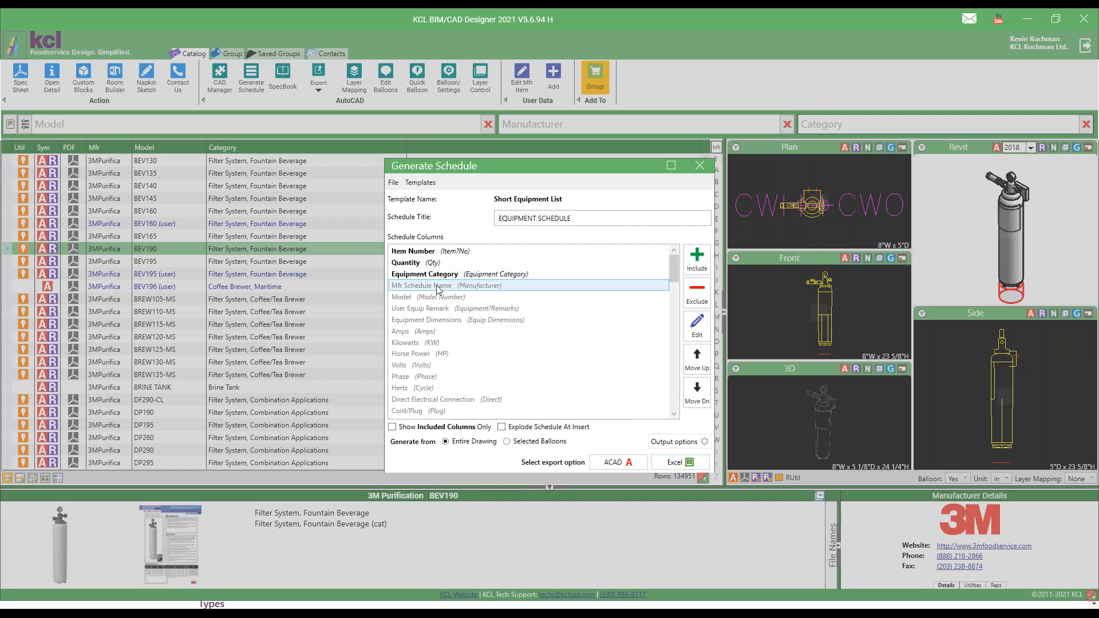
{"action": "left_click", "coordinate": [434, 288]}
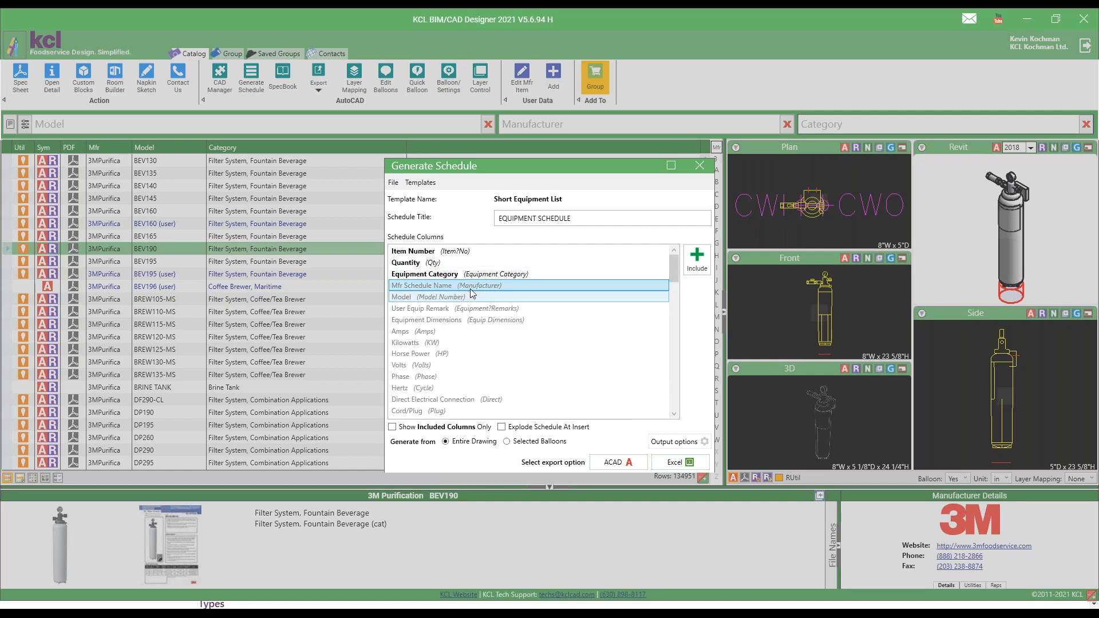
{"action": "left_click", "coordinate": [441, 297]}
{"action": "left_click", "coordinate": [456, 289]}
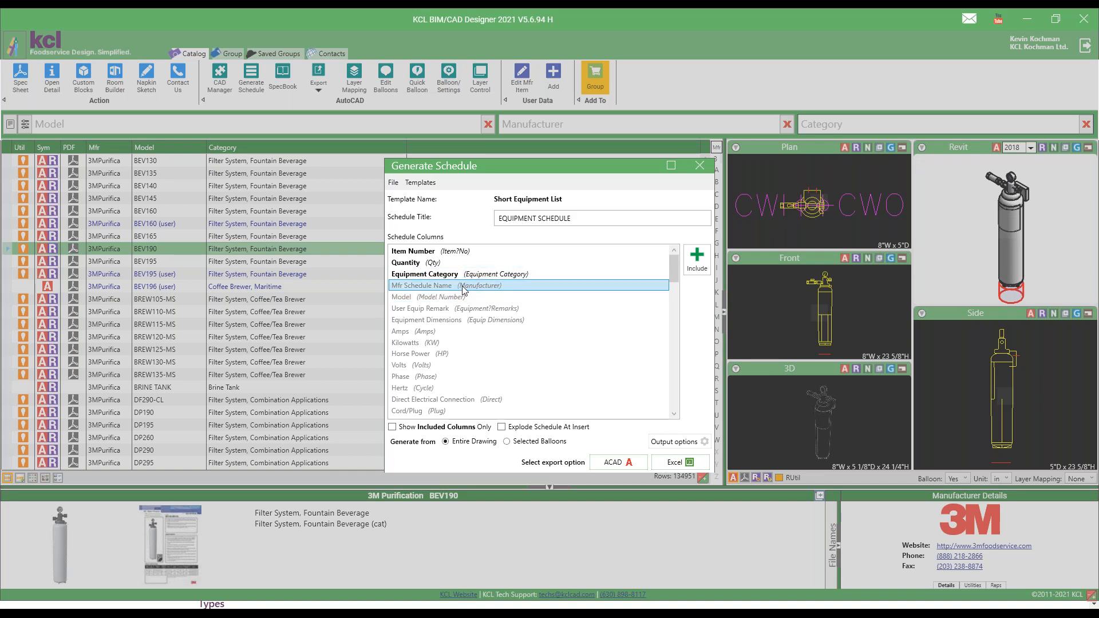
{"action": "left_click", "coordinate": [693, 260]}
{"action": "left_click", "coordinate": [494, 296]}
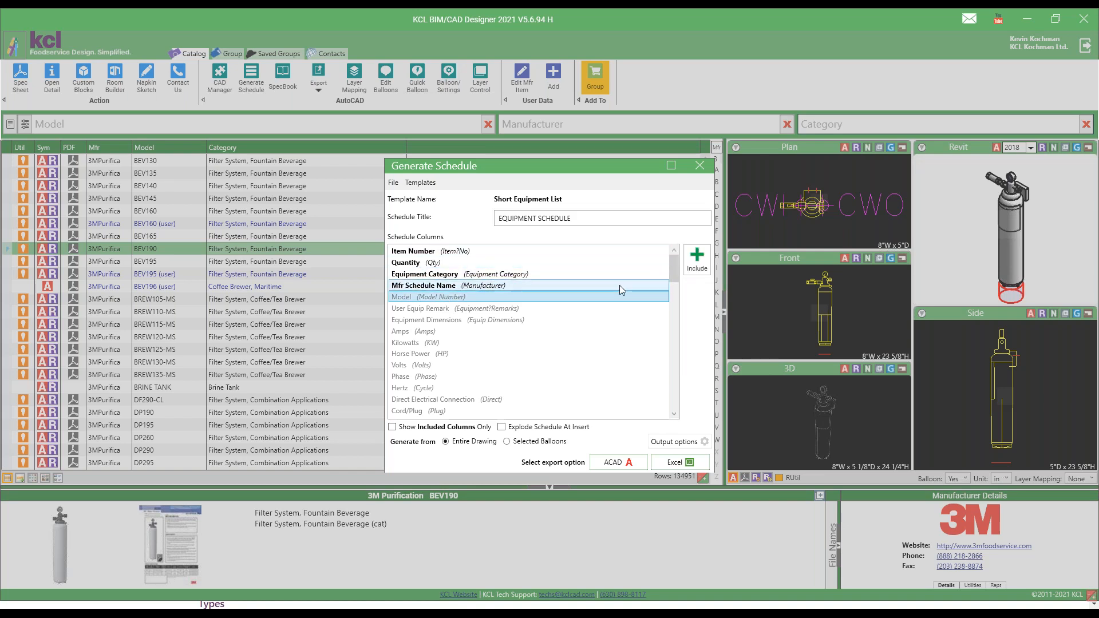
{"action": "left_click", "coordinate": [696, 258]}
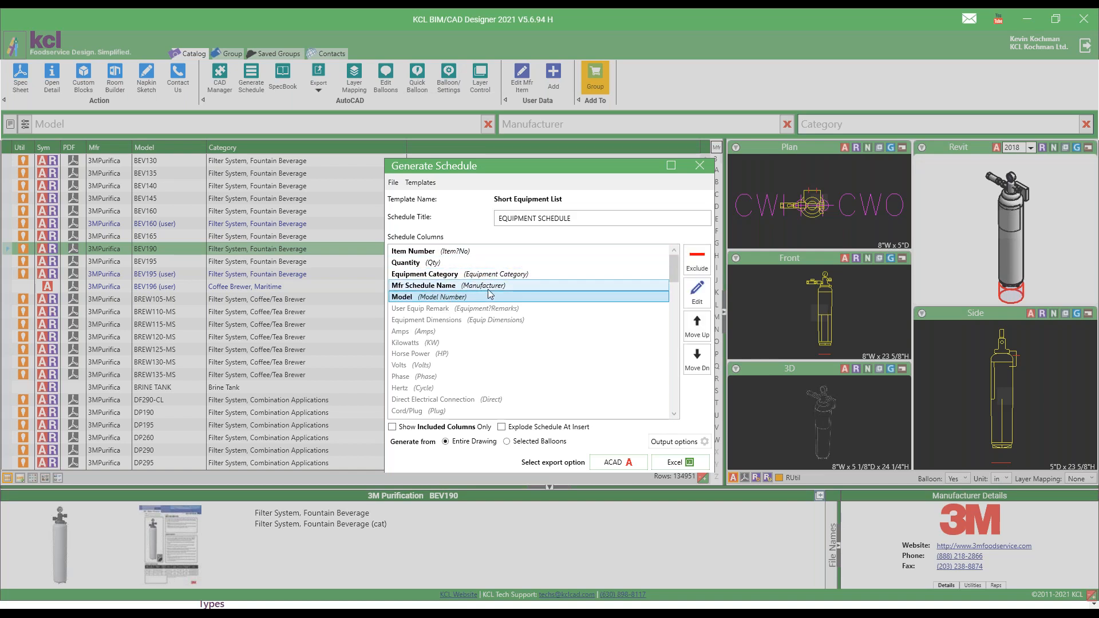
Move the Equipment Category column two positions down so that it follows Model in the schedule columns.
{"action": "left_click", "coordinate": [430, 275]}
{"action": "left_click", "coordinate": [703, 357]}
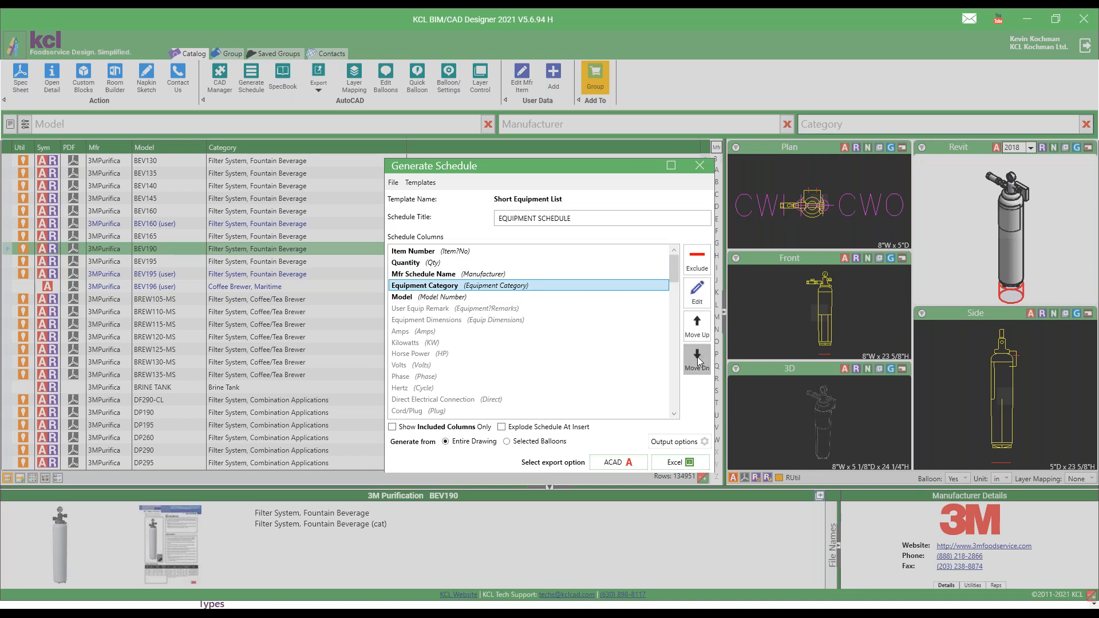
{"action": "left_click", "coordinate": [699, 361]}
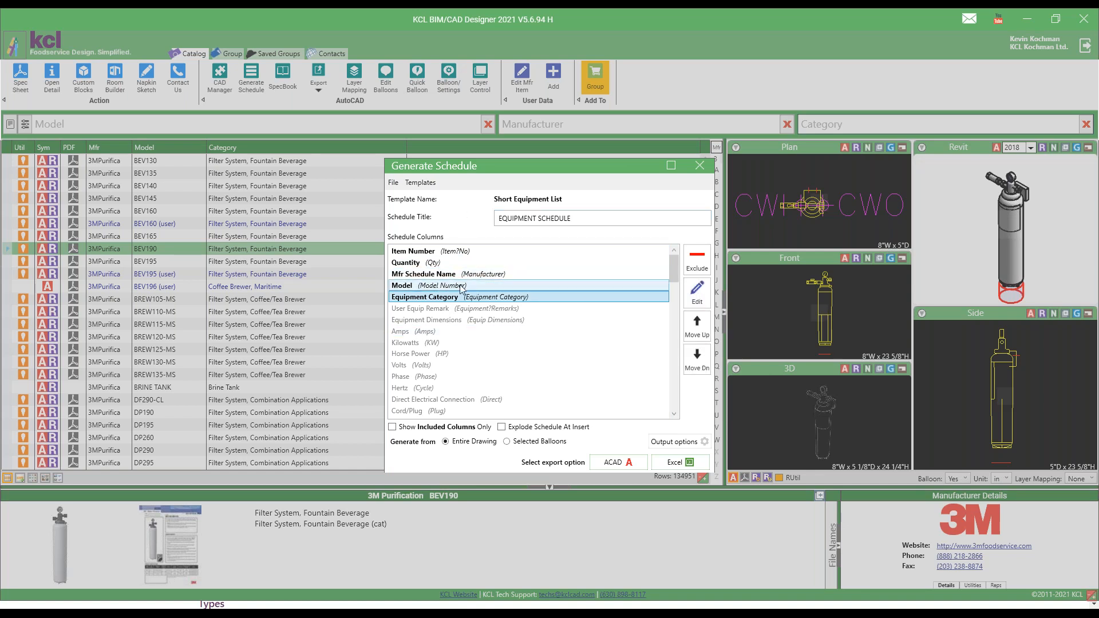
Save the column setup as a new schedule template named with the user's first name followed by "0413 Demo".
{"action": "left_click", "coordinate": [395, 183]}
{"action": "left_click", "coordinate": [420, 211]}
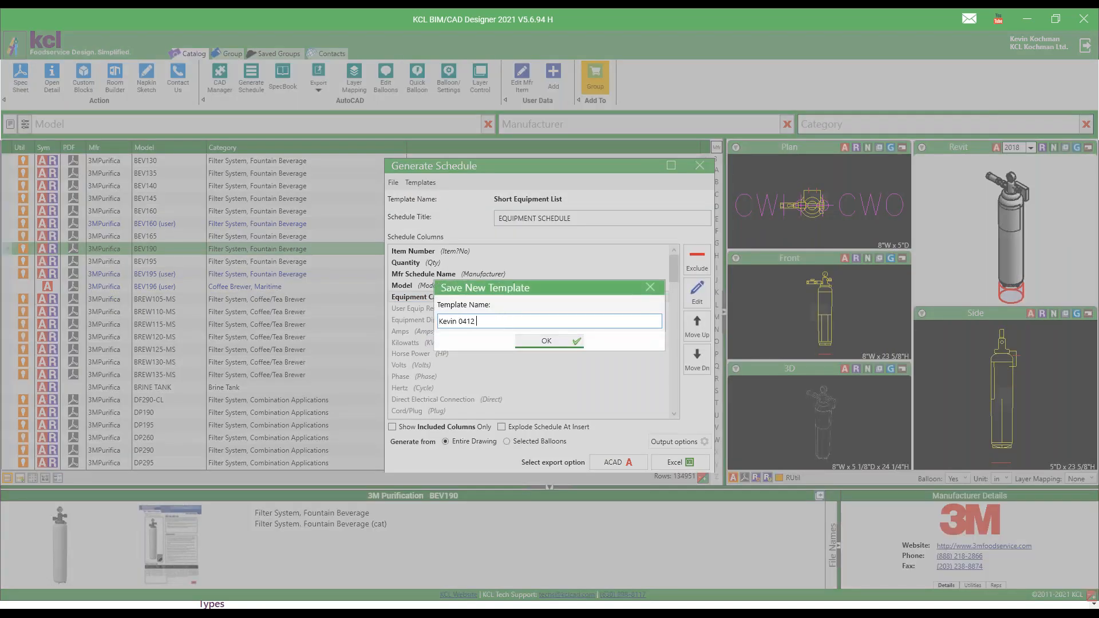
{"action": "left_click", "coordinate": [550, 341]}
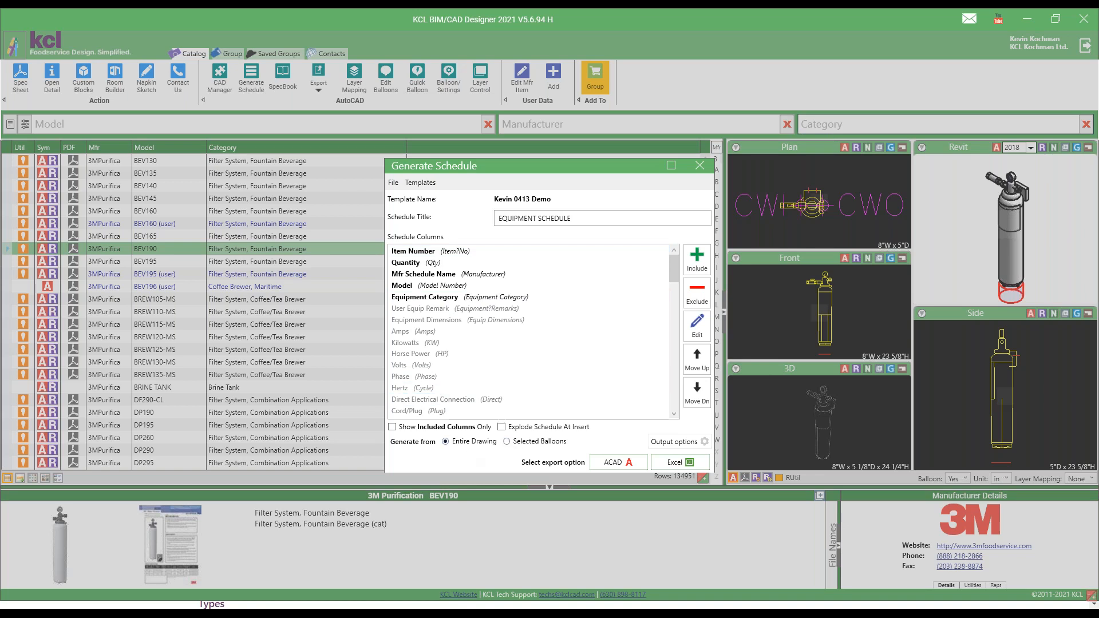
Generate the schedule in AutoCAD from selected balloons, window-selecting the whole kitchen plan, and place it below and to the left of the plan.
{"action": "key", "text": "alt+Tab"}
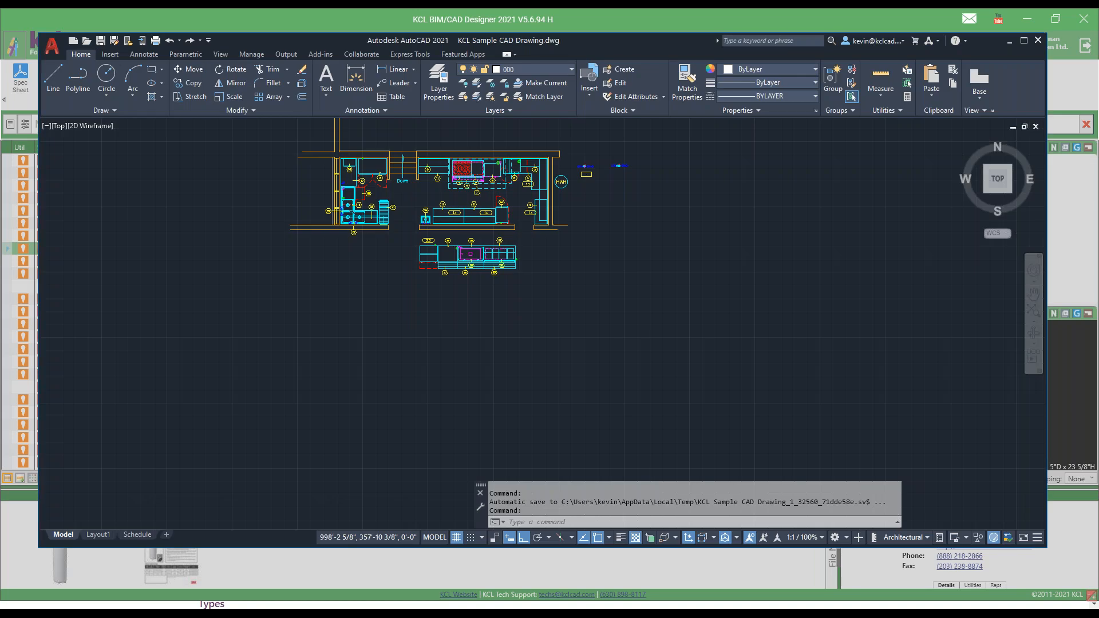
{"action": "scroll", "coordinate": [390, 277], "scroll_direction": "up", "scroll_amount": 2}
{"action": "scroll", "coordinate": [389, 277], "scroll_direction": "down", "scroll_amount": 4}
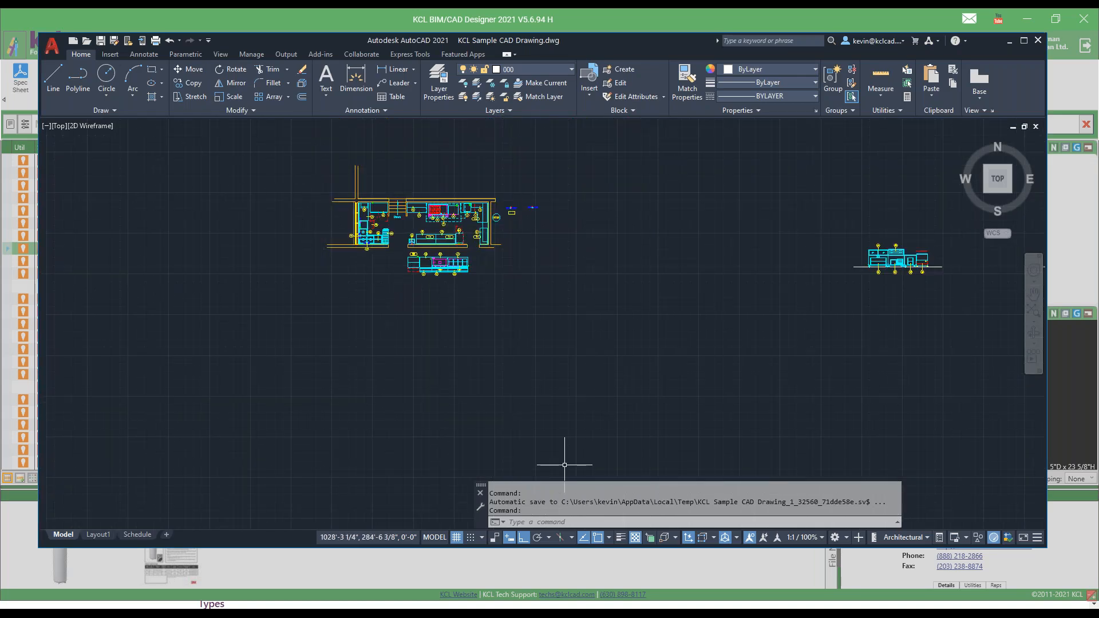
{"action": "key", "text": "alt+Tab"}
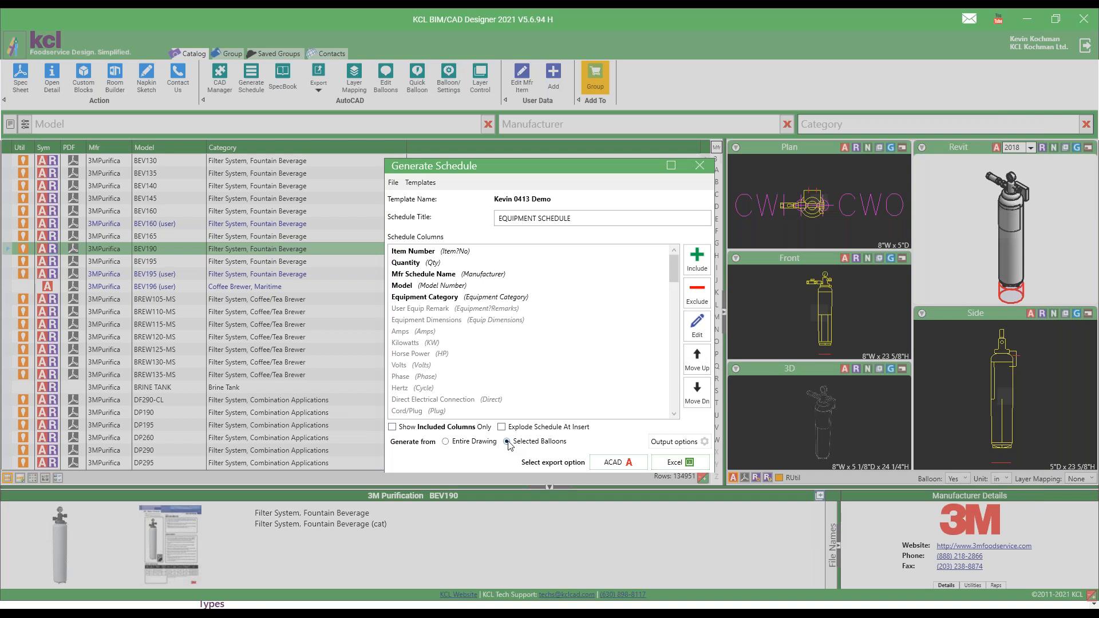
{"action": "left_click", "coordinate": [620, 463]}
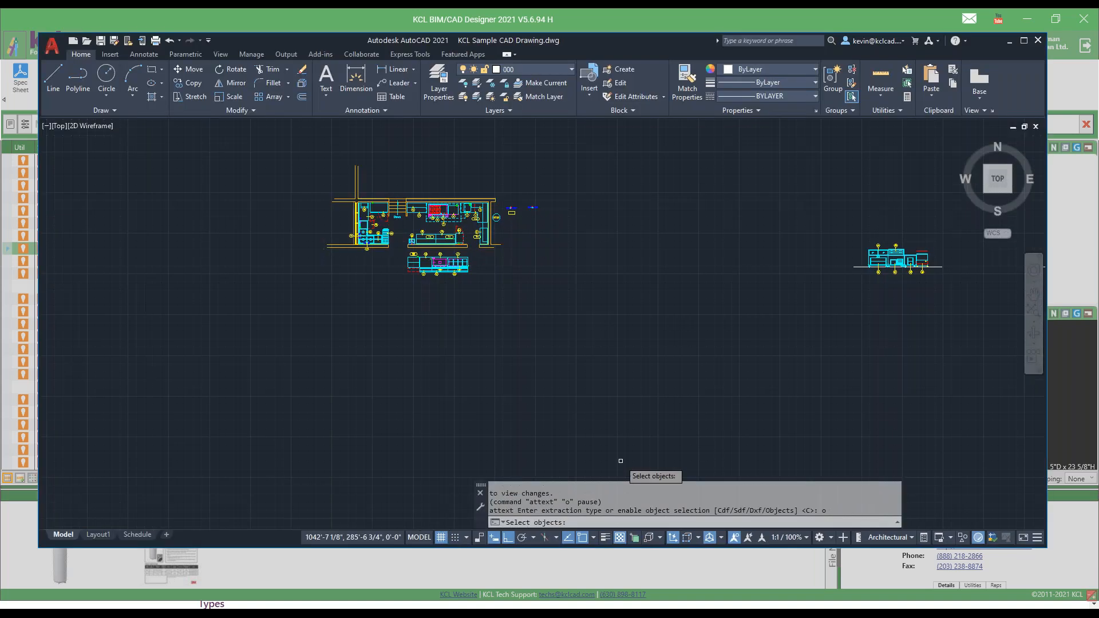
{"action": "left_click", "coordinate": [612, 295]}
{"action": "left_click", "coordinate": [287, 143]}
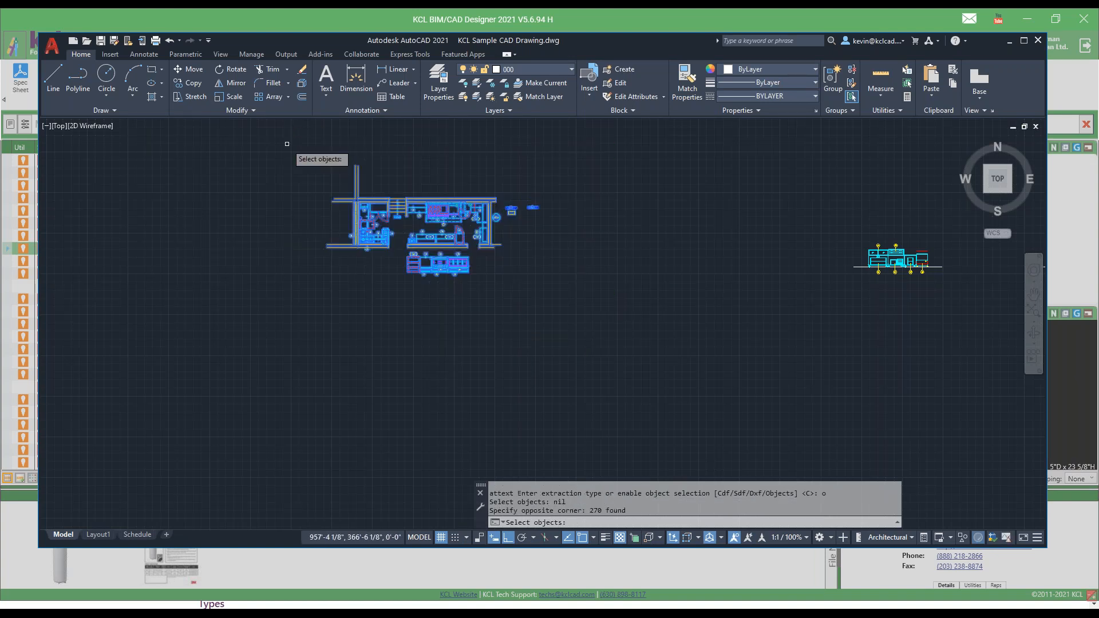
{"action": "key", "text": "Return"}
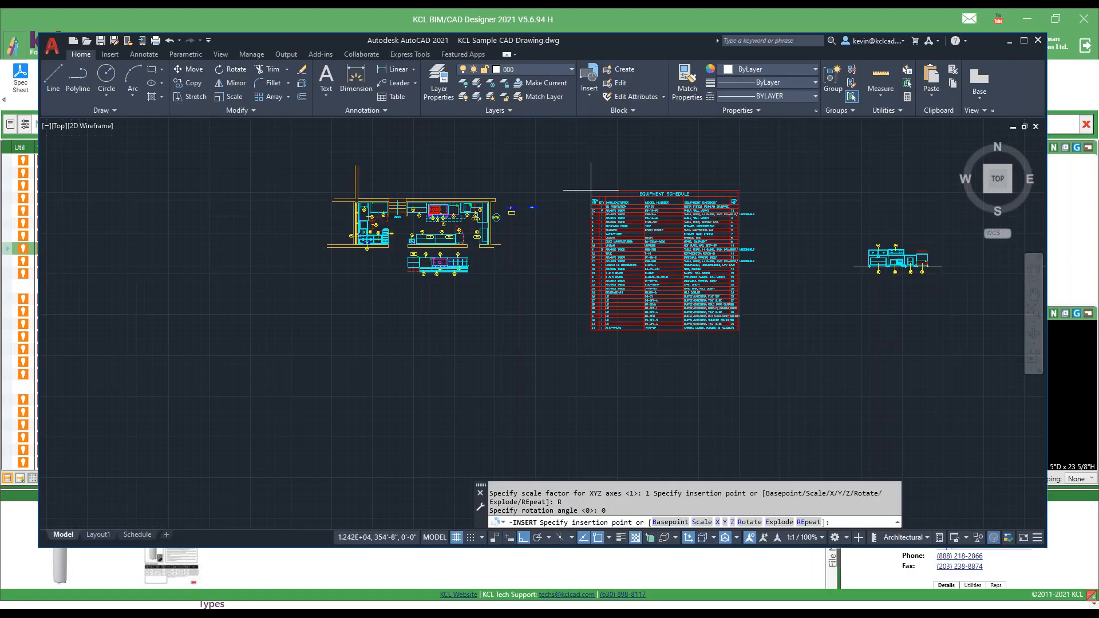
{"action": "left_click", "coordinate": [210, 265]}
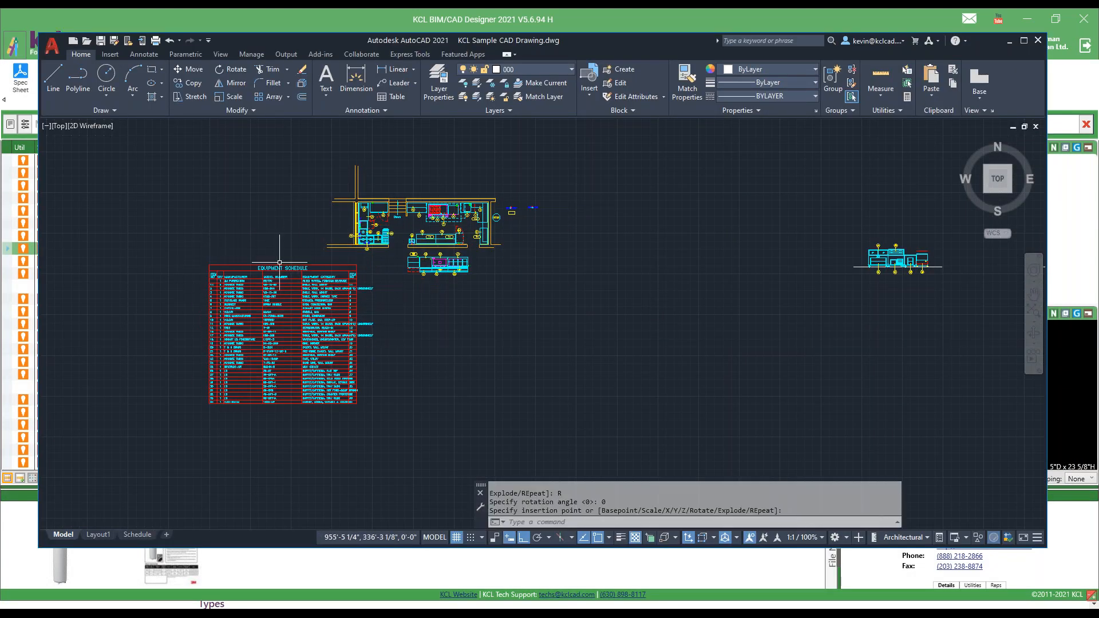
Switch back to KCL BIM/CAD Designer, set the Equipment Category column width to 4 and turn off repeating the Item Number column at row end.
{"action": "scroll", "coordinate": [259, 305], "scroll_direction": "up", "scroll_amount": 2}
{"action": "scroll", "coordinate": [258, 305], "scroll_direction": "up", "scroll_amount": 2}
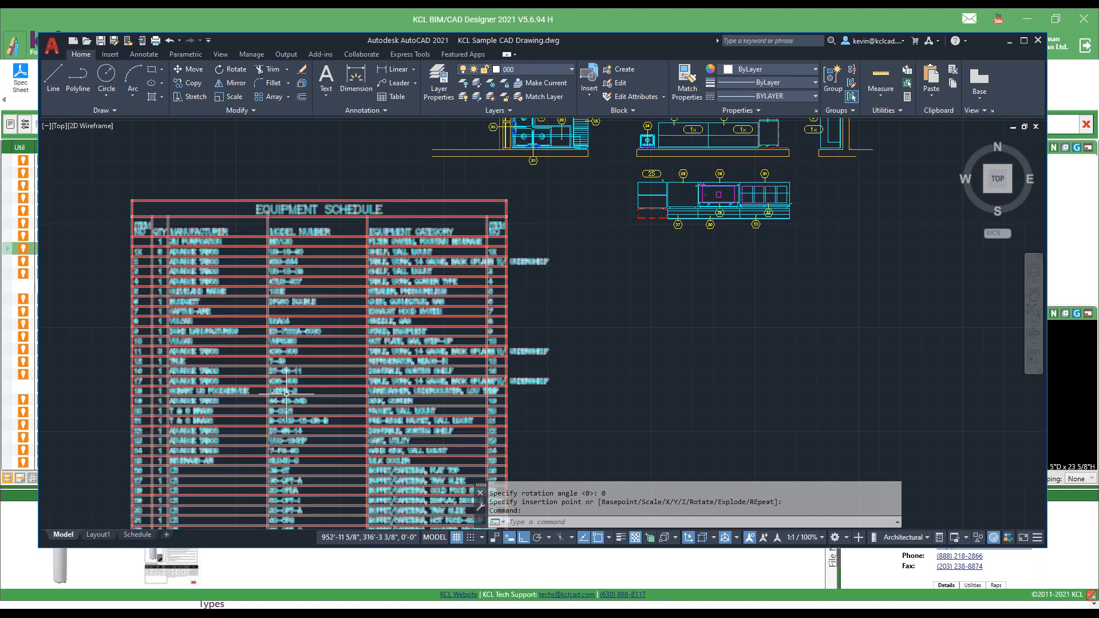
{"action": "scroll", "coordinate": [490, 361], "scroll_direction": "up", "scroll_amount": 4}
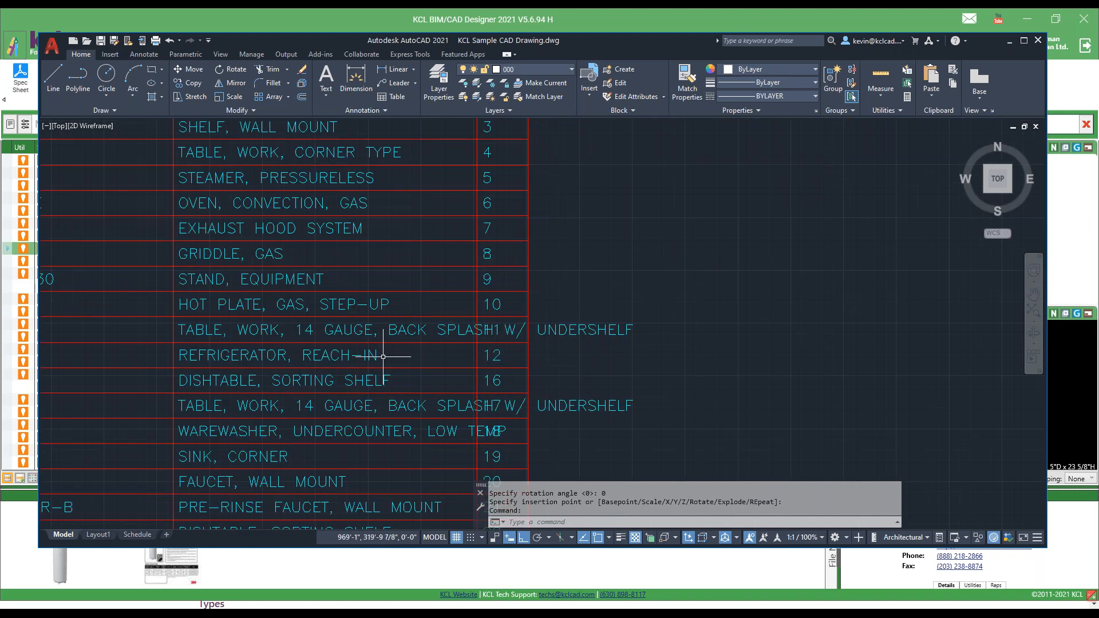
{"action": "scroll", "coordinate": [383, 356], "scroll_direction": "down", "scroll_amount": 4}
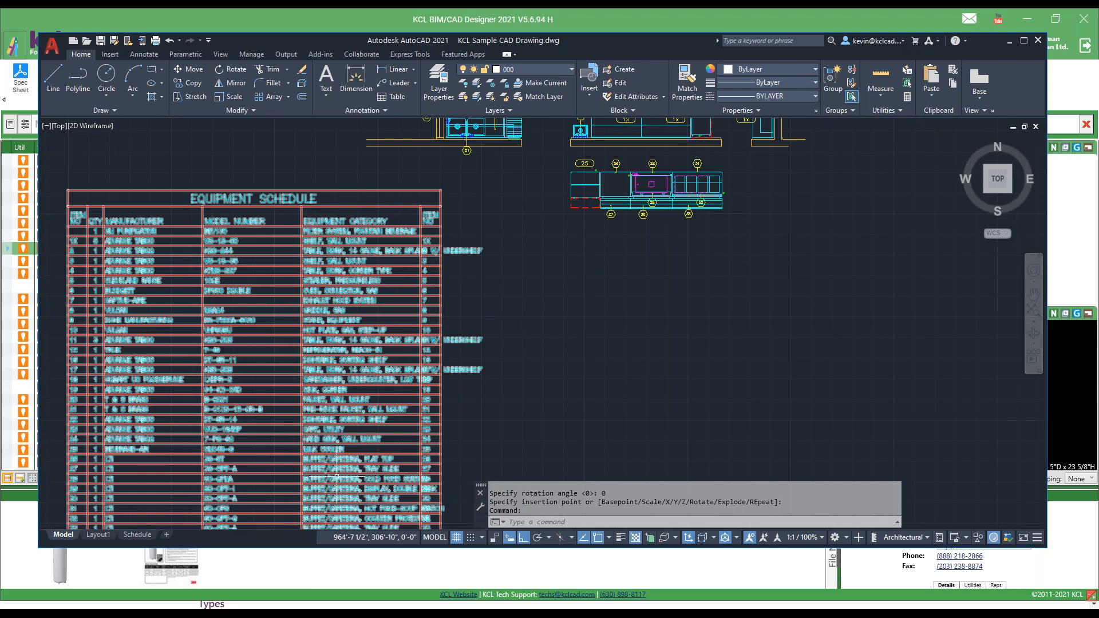
{"action": "left_click", "coordinate": [515, 567]}
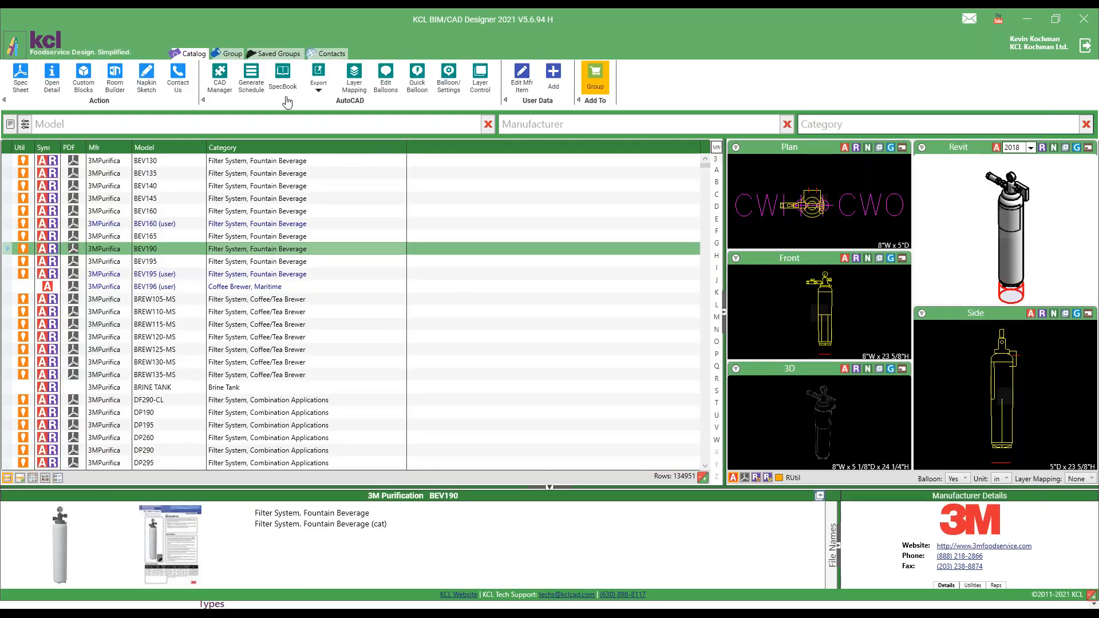
{"action": "left_click", "coordinate": [249, 80]}
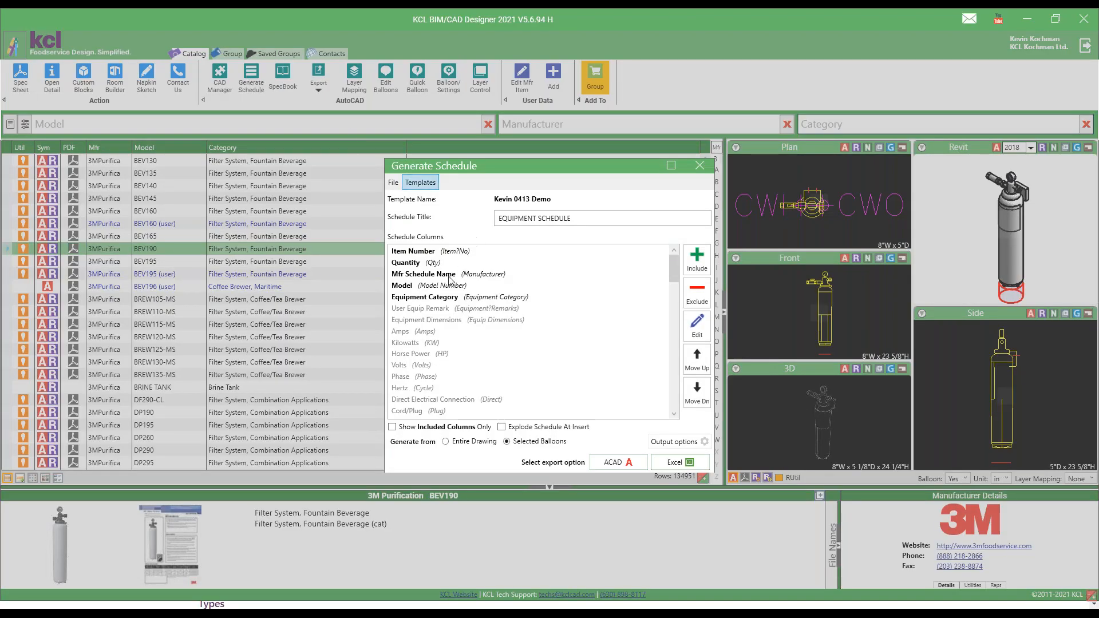
{"action": "left_click", "coordinate": [430, 298]}
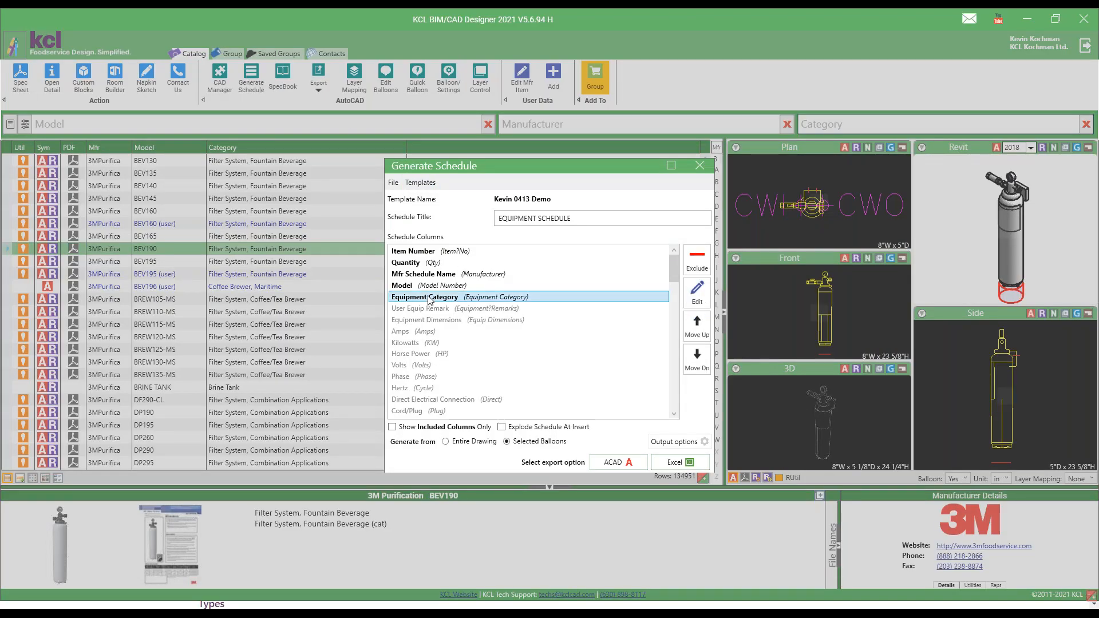
{"action": "left_click", "coordinate": [697, 291]}
{"action": "double_click", "coordinate": [555, 333]}
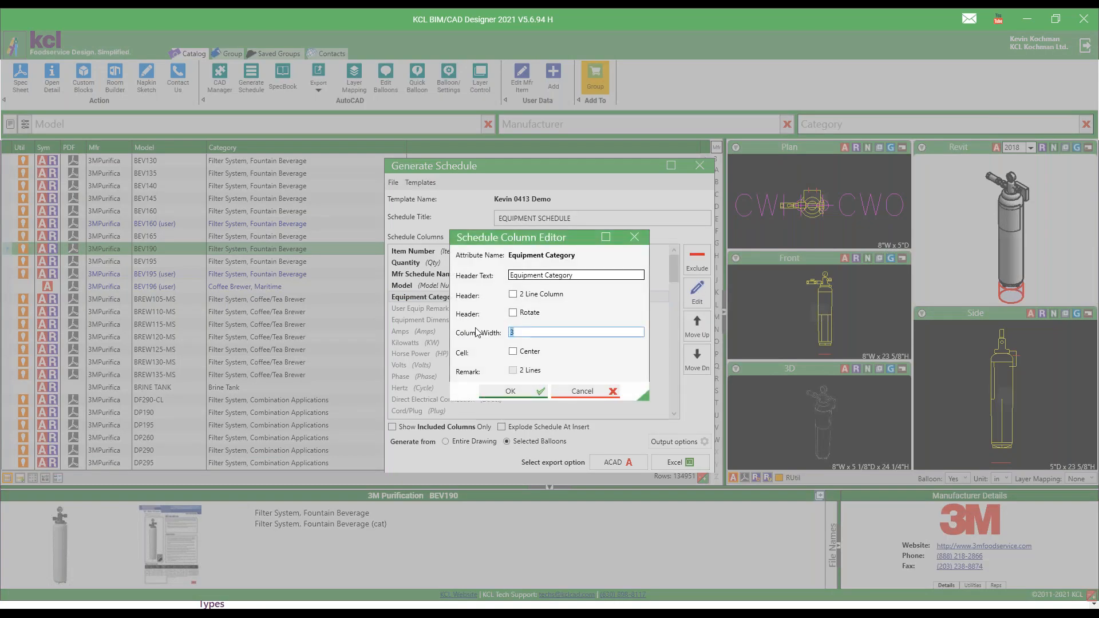
{"action": "left_click", "coordinate": [511, 392]}
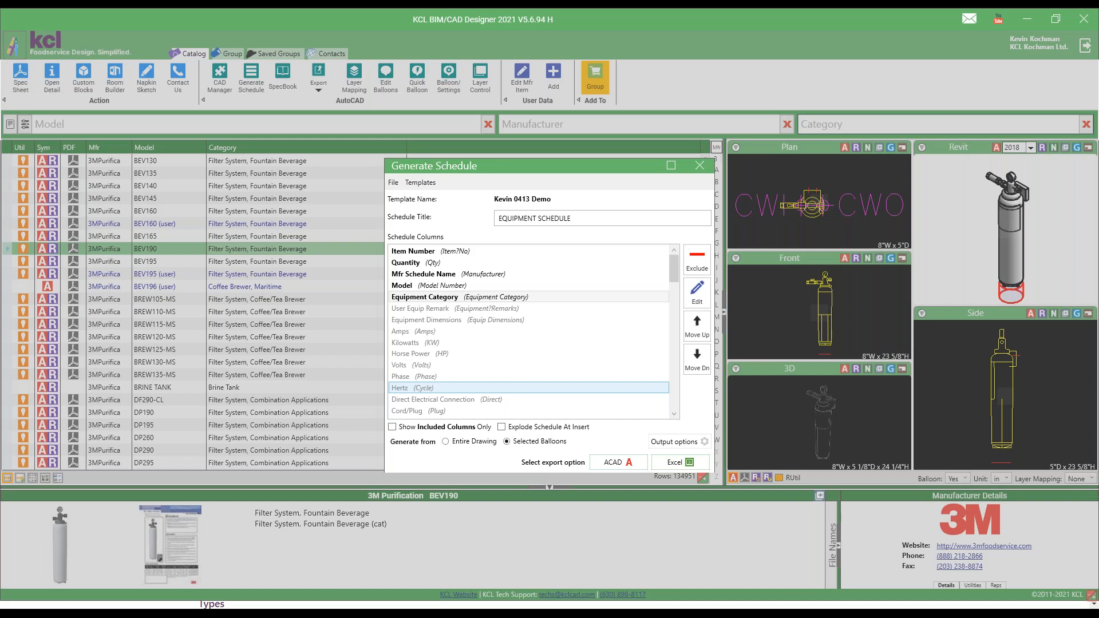
{"action": "left_click", "coordinate": [672, 445]}
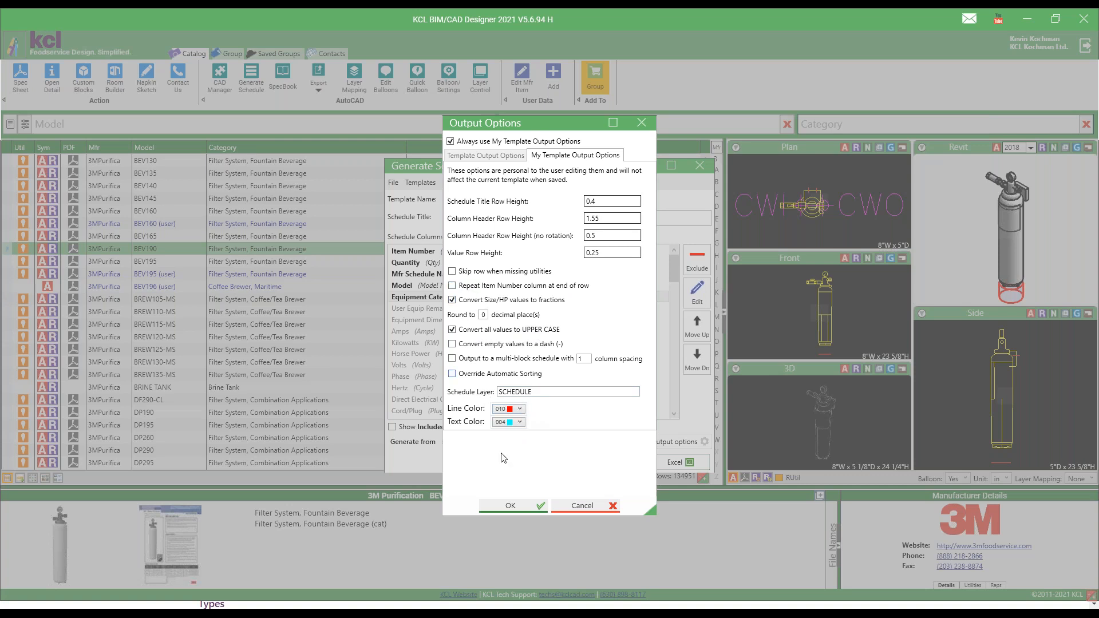
{"action": "left_click", "coordinate": [511, 505]}
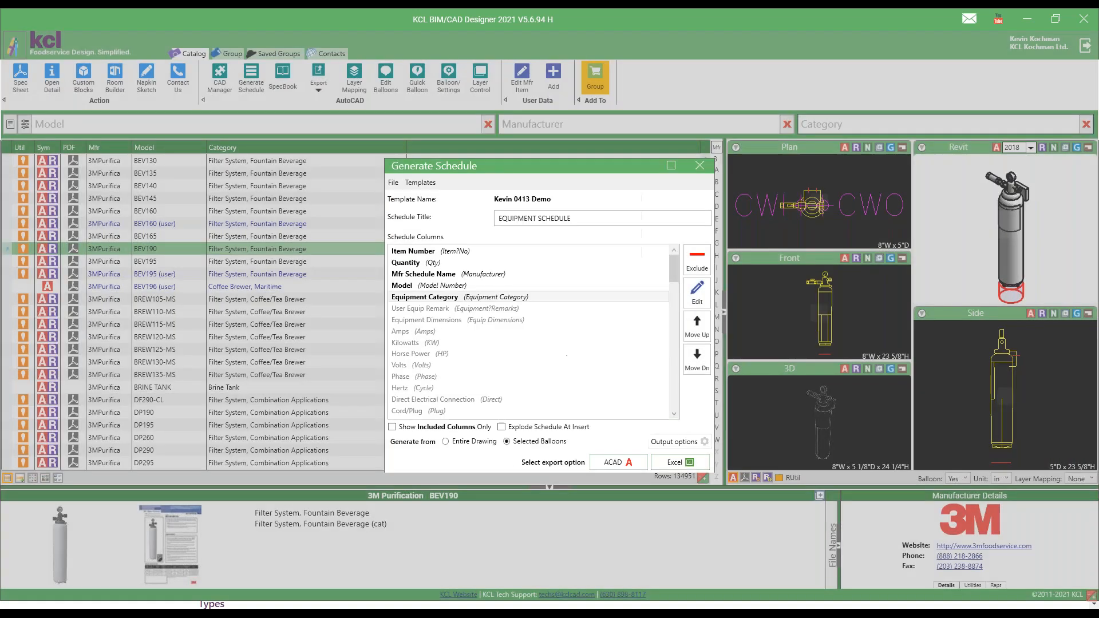
Regenerate the schedule in AutoCAD from the kitchen plan's selected balloons and place it to the left of the first schedule.
{"action": "left_click", "coordinate": [623, 462]}
{"action": "scroll", "coordinate": [624, 335], "scroll_direction": "down", "scroll_amount": 4}
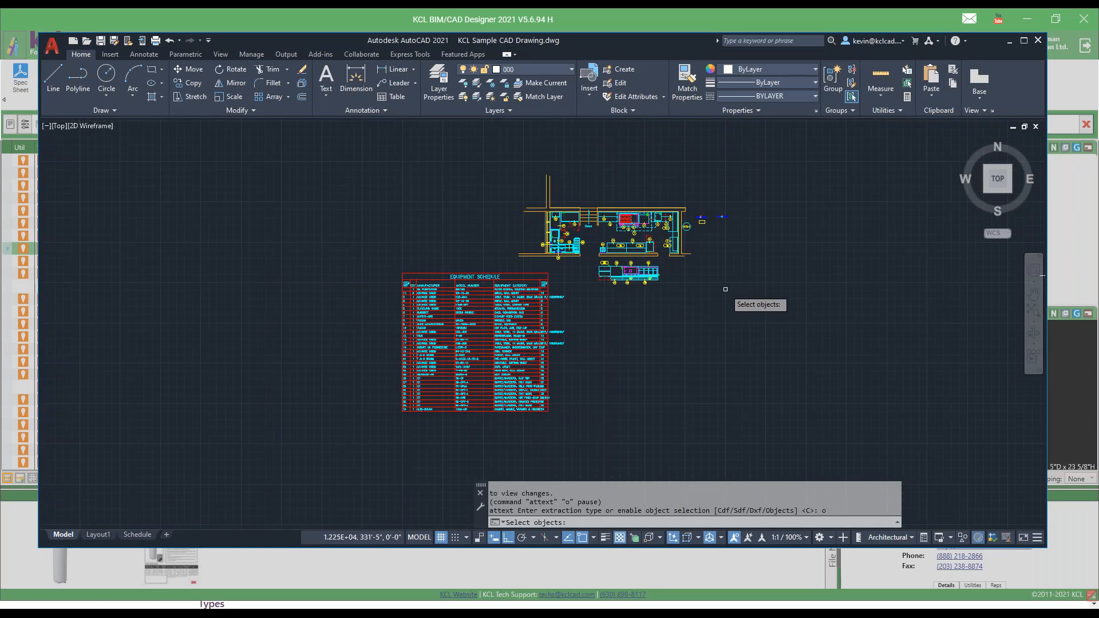
{"action": "left_click", "coordinate": [785, 166]}
{"action": "left_click", "coordinate": [491, 302]}
{"action": "key", "text": "Return"}
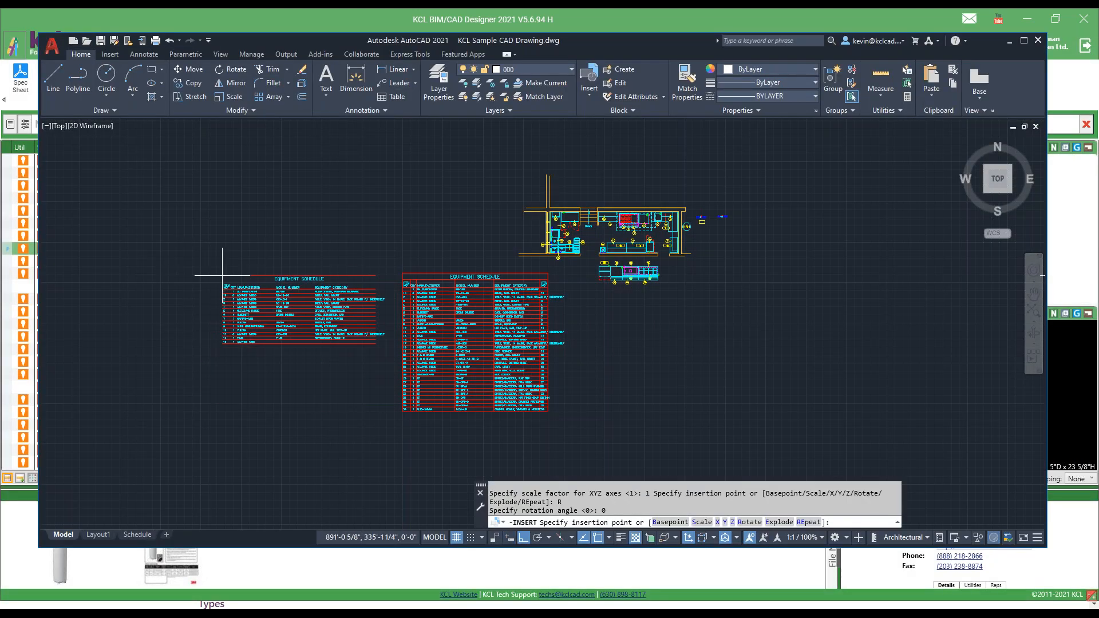
{"action": "left_click", "coordinate": [235, 273]}
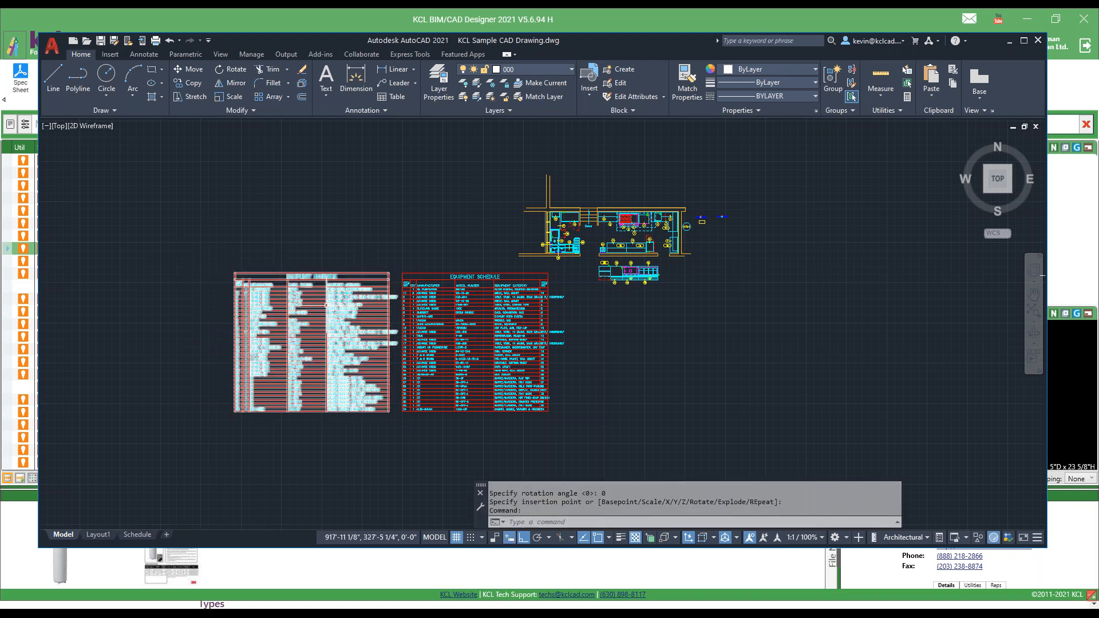
Compare the two schedules, return to Generate Schedule in KCL BIM/CAD Designer and load the KCL default template Equipment with Electrical.
{"action": "scroll", "coordinate": [329, 307], "scroll_direction": "up", "scroll_amount": 4}
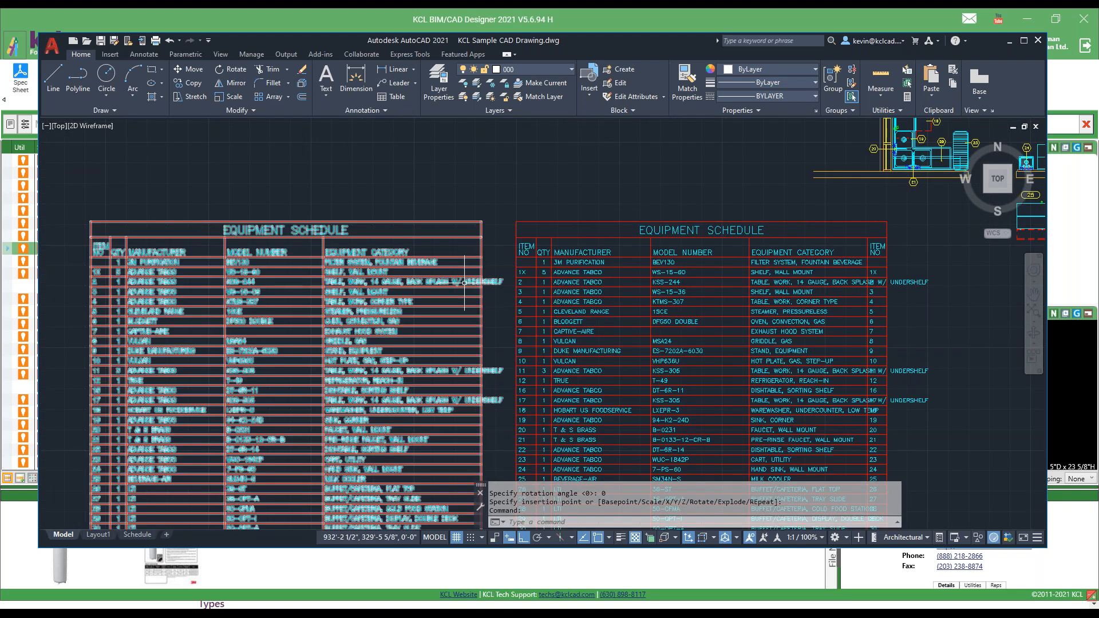
{"action": "mouse_move", "coordinate": [464, 283]}
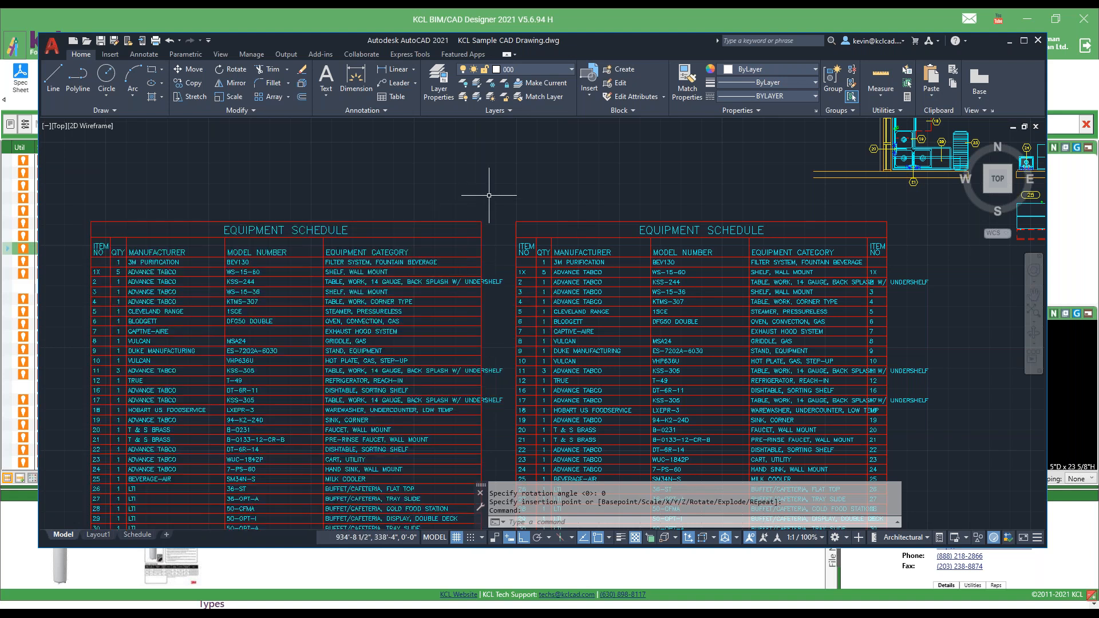
{"action": "scroll", "coordinate": [489, 195], "scroll_direction": "down", "scroll_amount": 2}
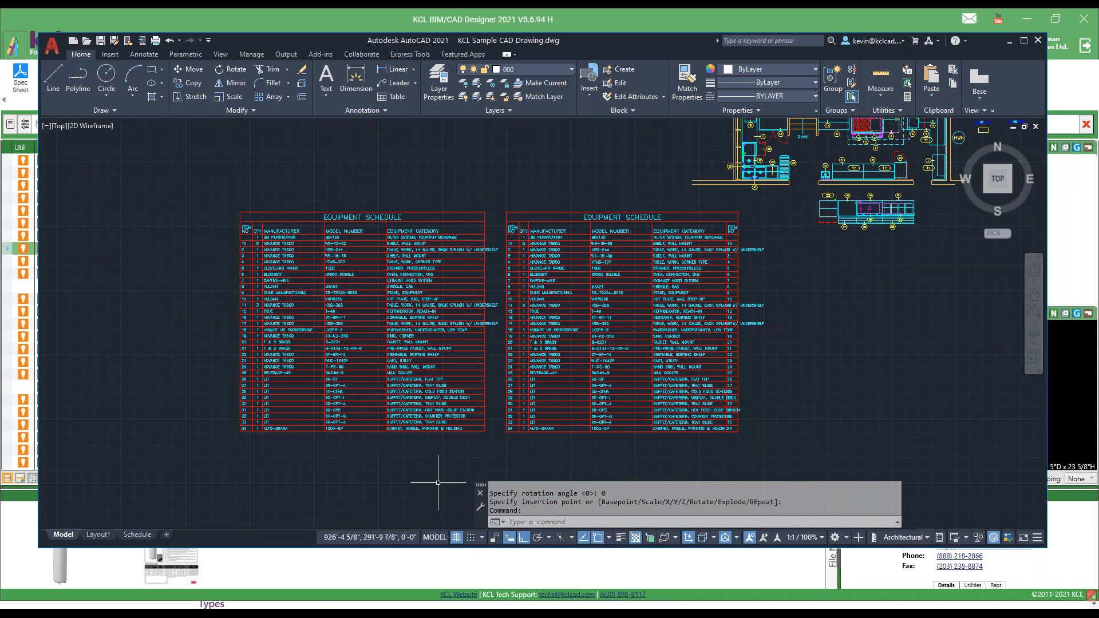
{"action": "left_click", "coordinate": [415, 564]}
{"action": "left_click", "coordinate": [253, 79]}
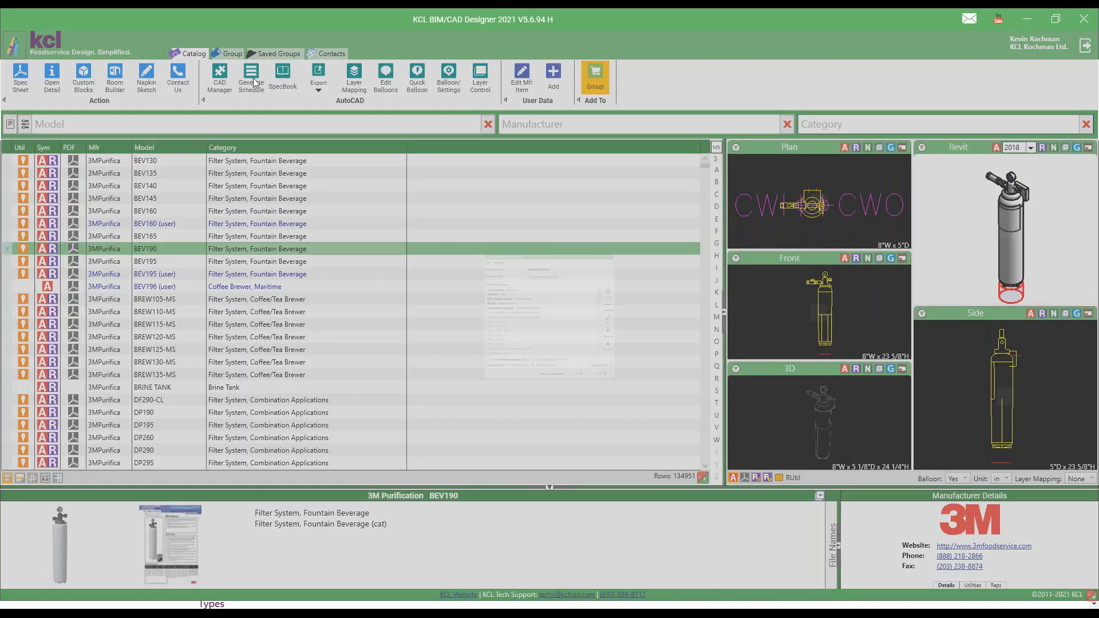
{"action": "left_click", "coordinate": [420, 183]}
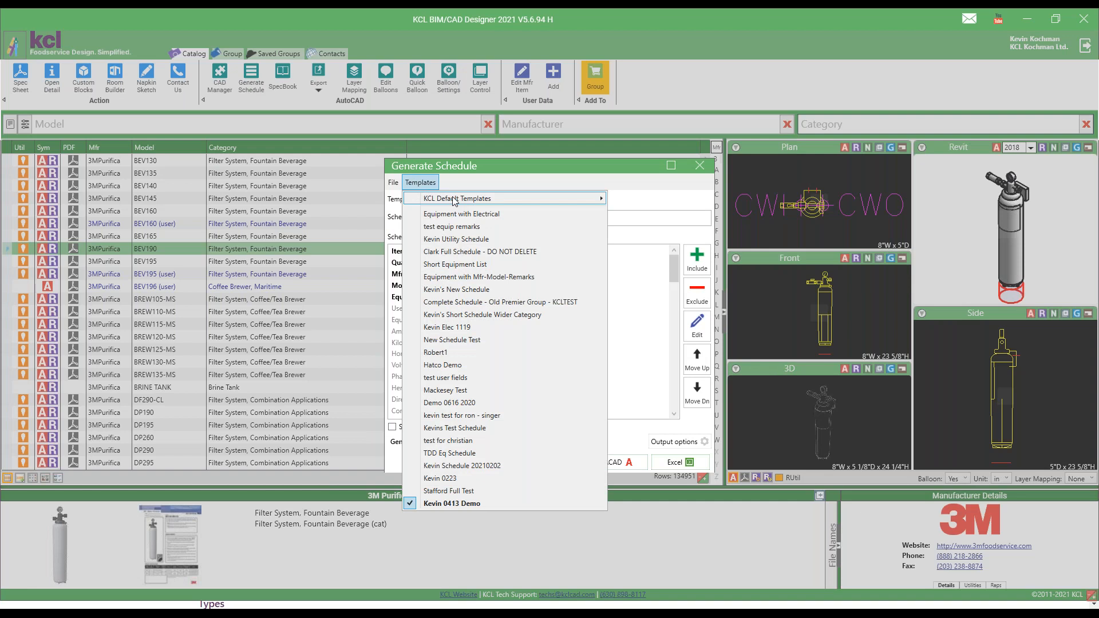
{"action": "mouse_move", "coordinate": [454, 200]}
{"action": "left_click", "coordinate": [687, 237]}
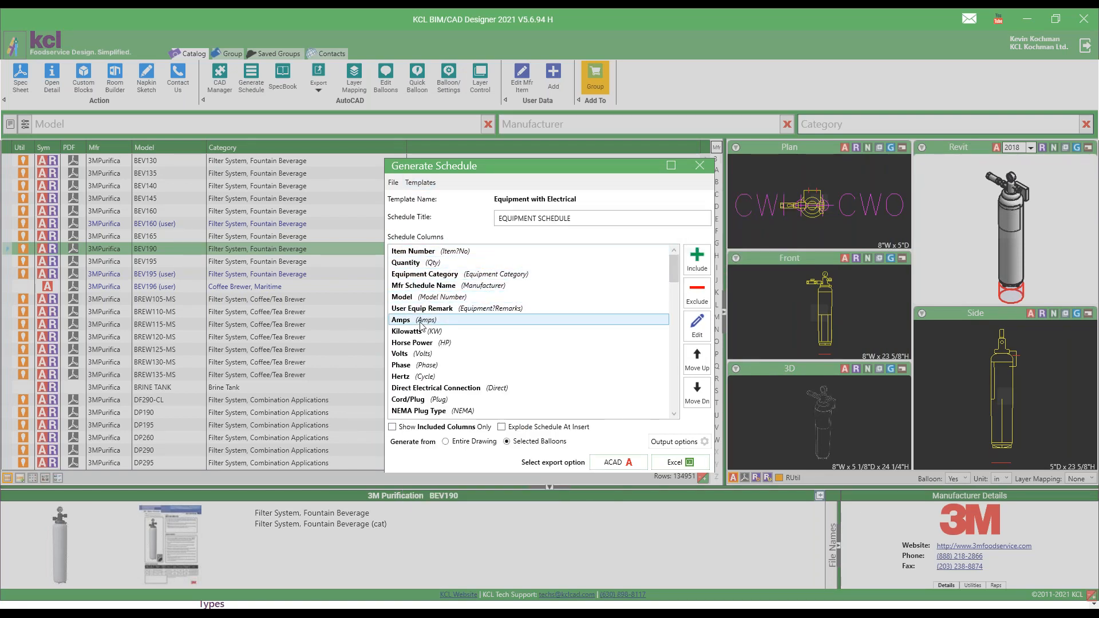
Exclude the Hertz column from the schedule and enable skipping rows with missing utilities in the output options.
{"action": "left_click", "coordinate": [439, 377]}
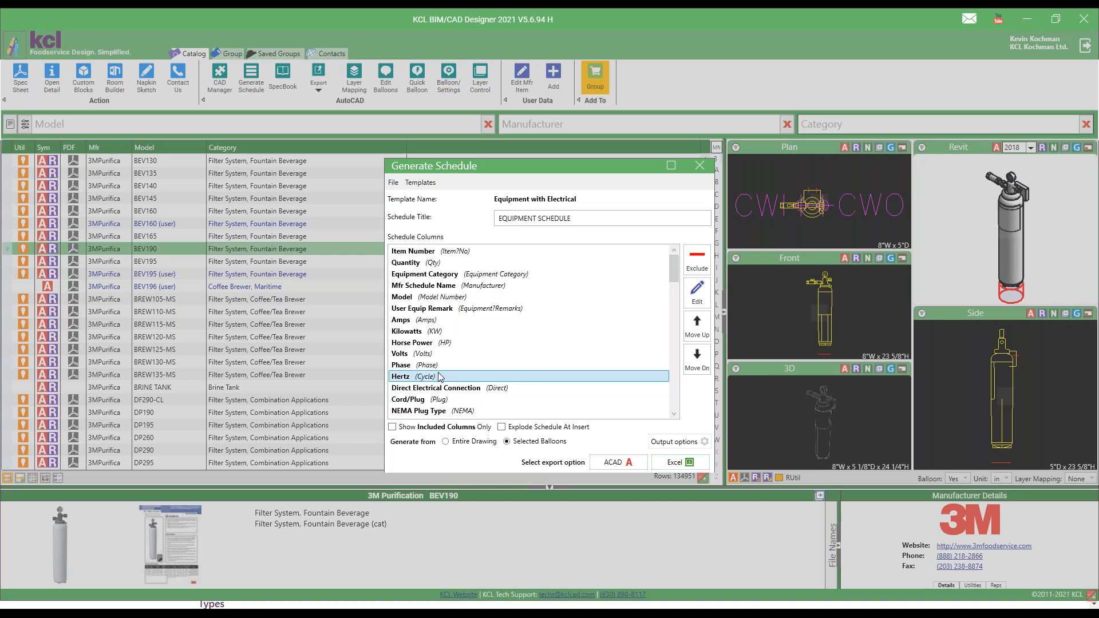
{"action": "left_click", "coordinate": [695, 265]}
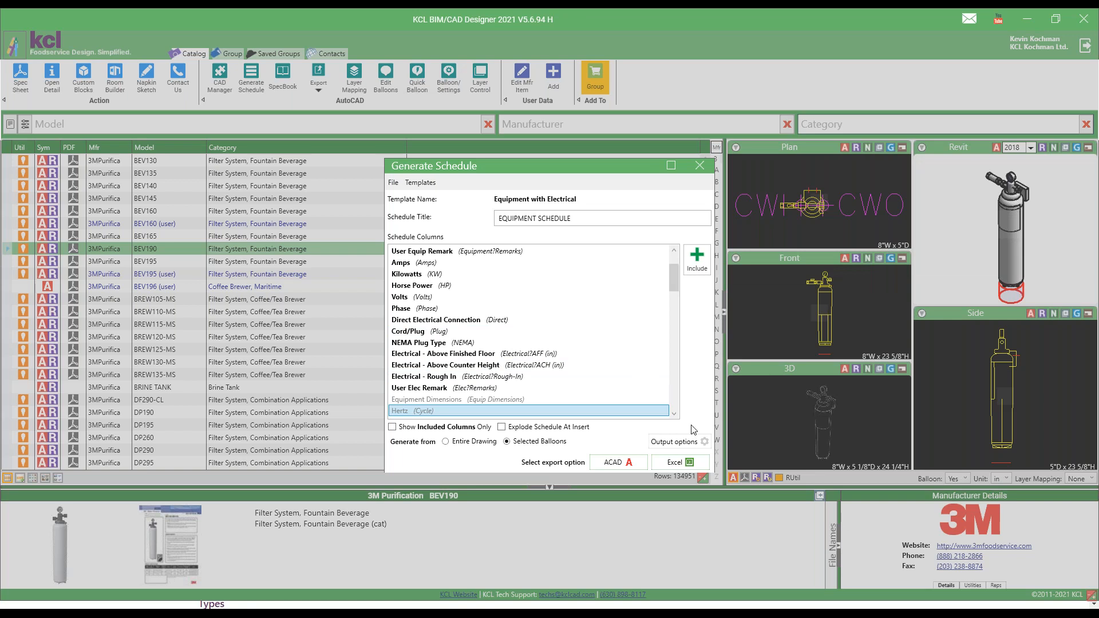
{"action": "left_click", "coordinate": [690, 443]}
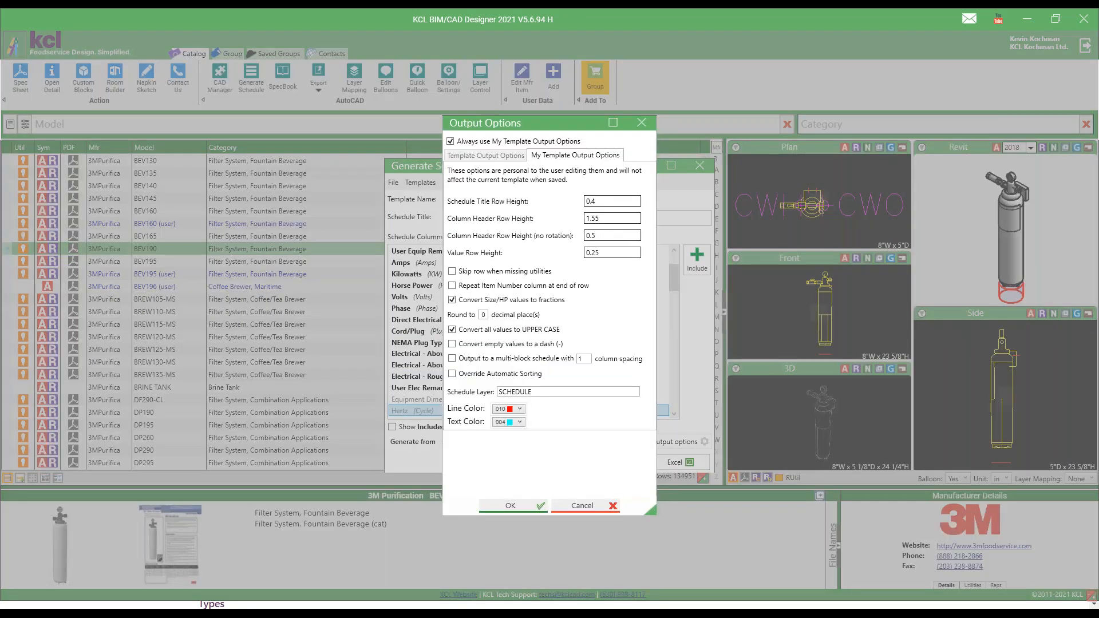
{"action": "left_click", "coordinate": [452, 272]}
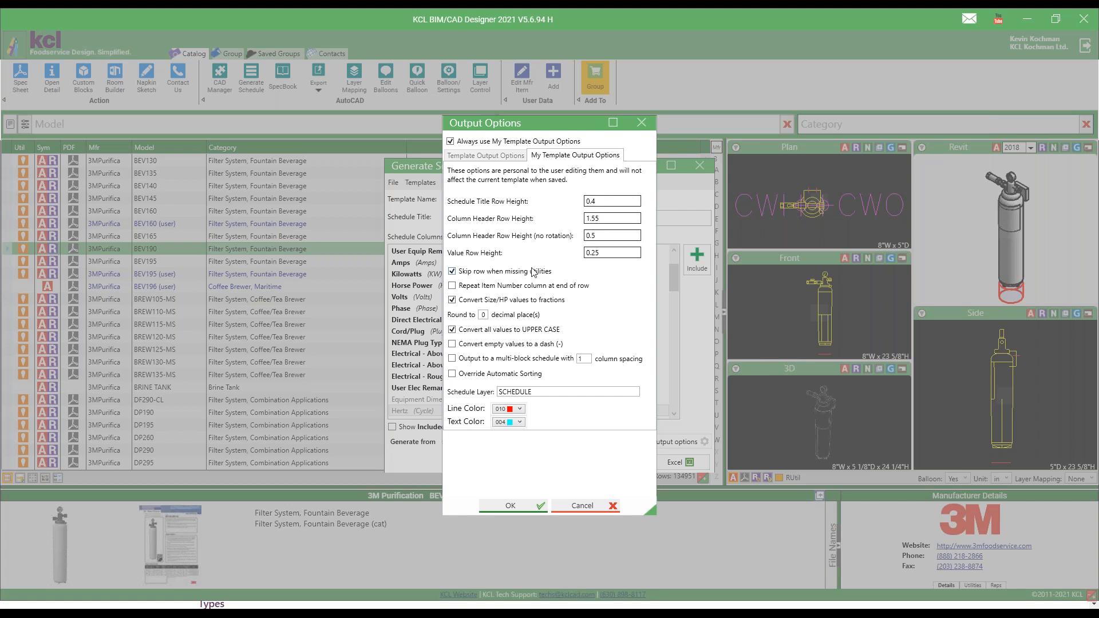
{"action": "left_click", "coordinate": [511, 505]}
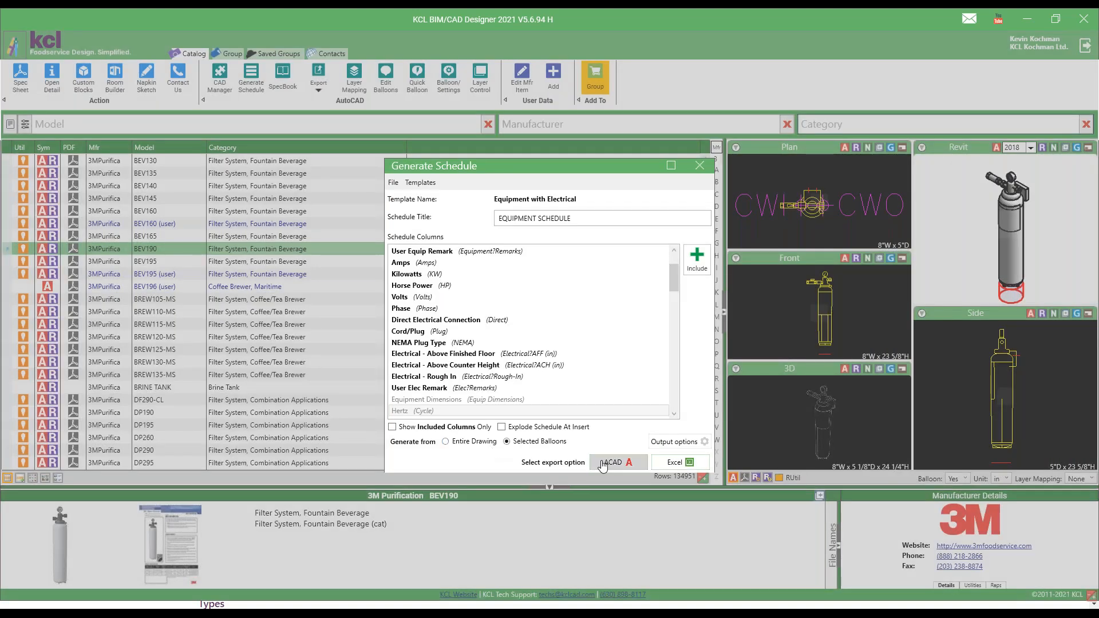
Generate the Equipment with Electrical schedule in AutoCAD from the kitchen plan's selected balloons and place it below the two existing schedules.
{"action": "left_click", "coordinate": [613, 463]}
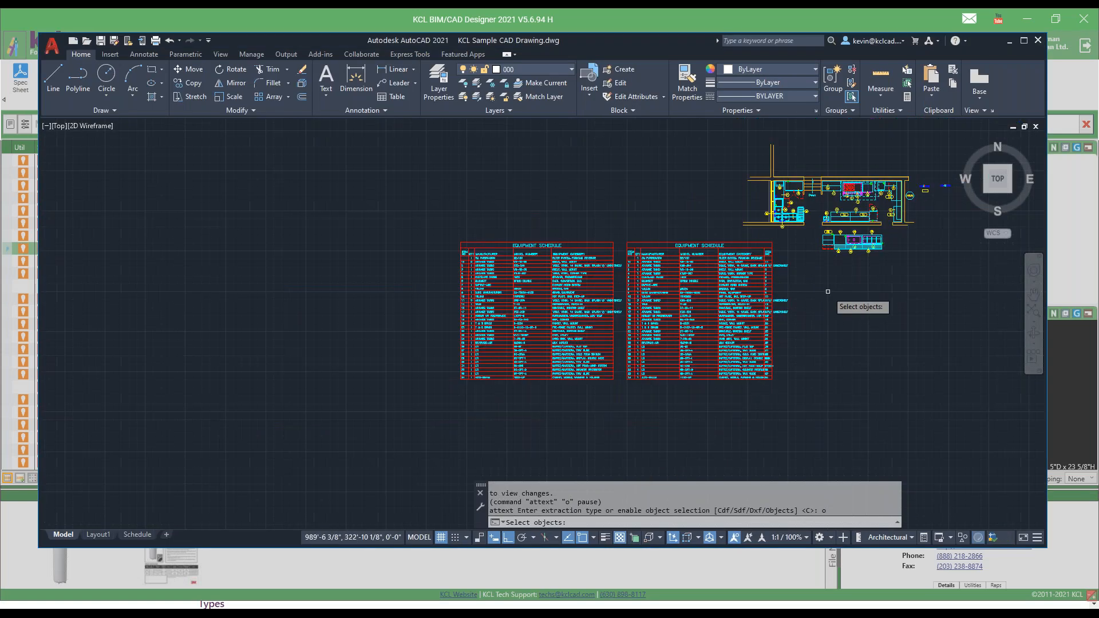
{"action": "left_click", "coordinate": [948, 145]}
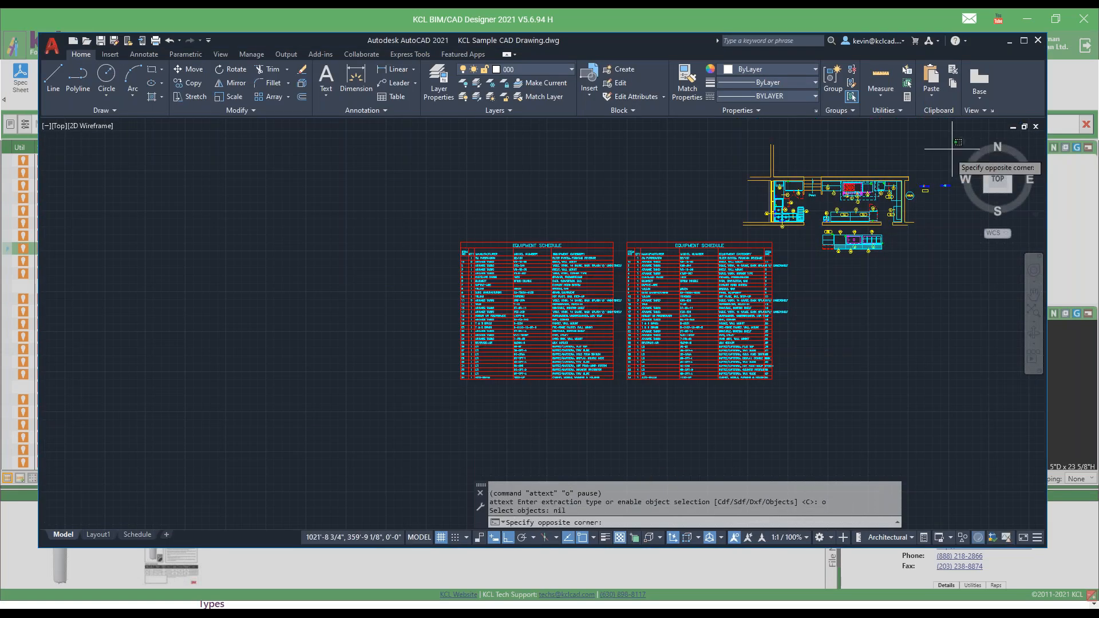
{"action": "left_click", "coordinate": [738, 250]}
{"action": "key", "text": "Return"}
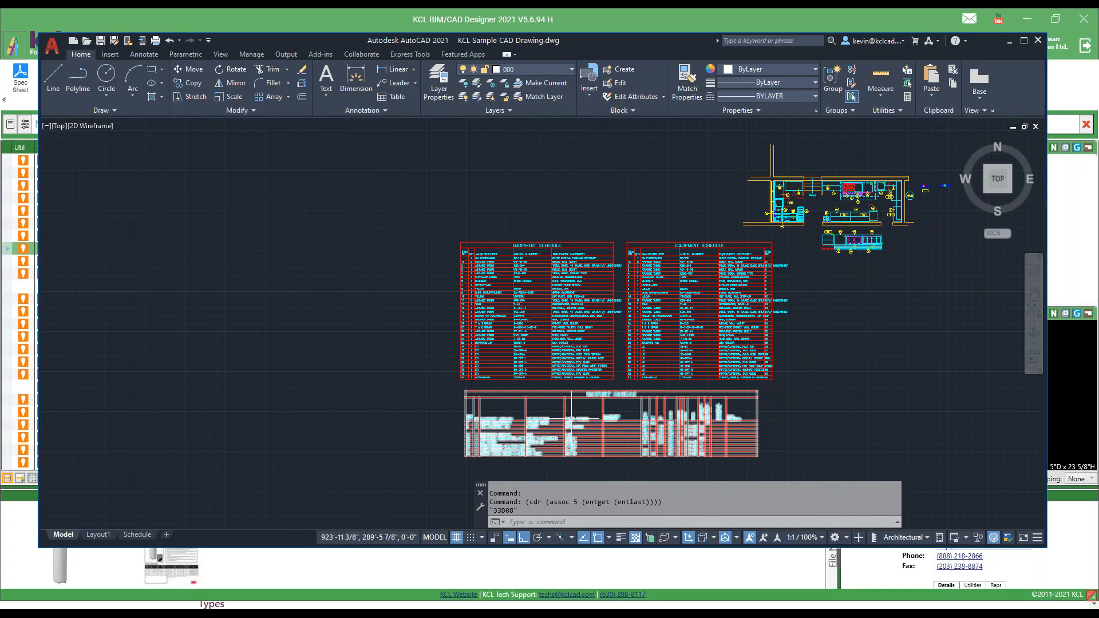
{"action": "key", "text": "Escape"}
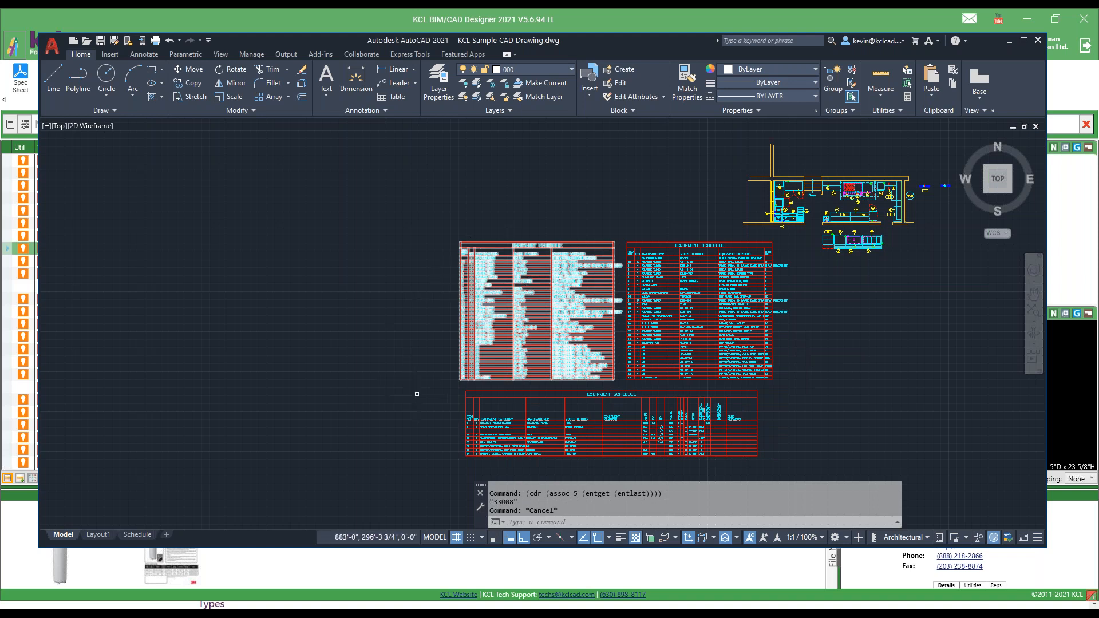
Examine the electrical columns and equipment rows of the newly placed schedule.
{"action": "scroll", "coordinate": [419, 386], "scroll_direction": "up", "scroll_amount": 2}
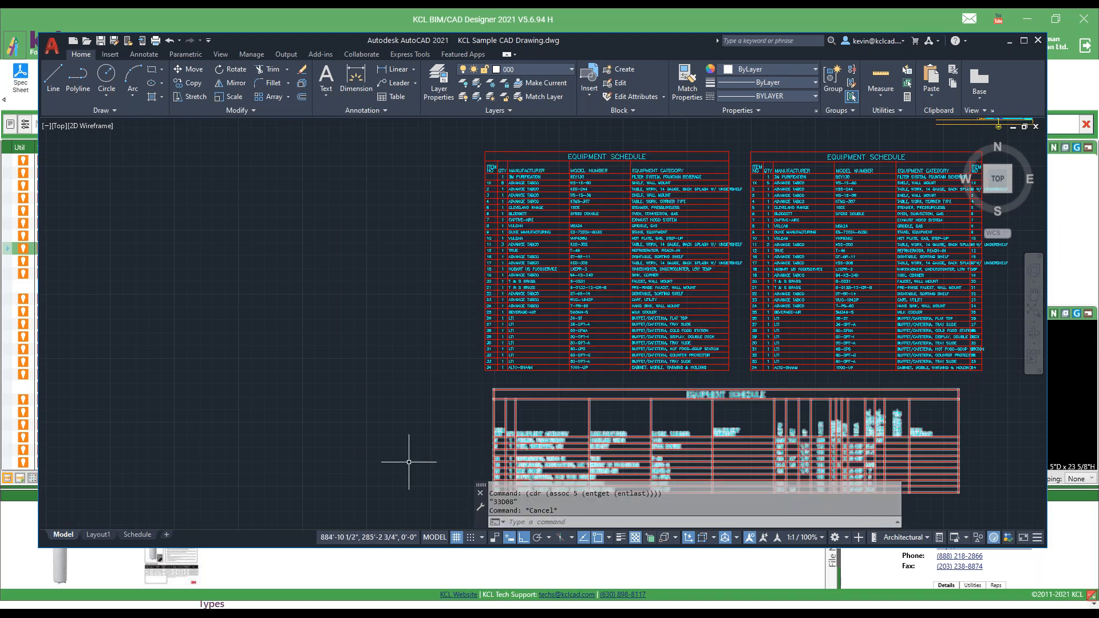
{"action": "scroll", "coordinate": [405, 461], "scroll_direction": "up", "scroll_amount": 4}
{"action": "mouse_move", "coordinate": [553, 440]}
{"action": "middle_mouse_down"}
{"action": "mouse_move", "coordinate": [461, 287]}
{"action": "mouse_move", "coordinate": [249, 354]}
{"action": "middle_mouse_up"}
{"action": "middle_click_drag", "start_coordinate": [990, 397], "coordinate": [548, 392]}
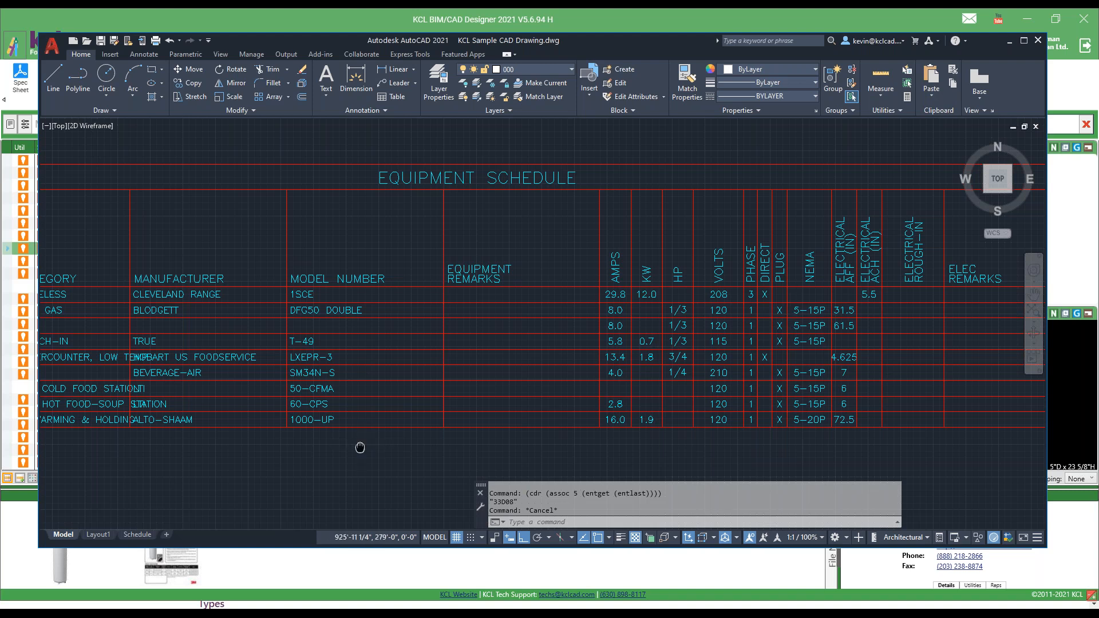
{"action": "middle_click_drag", "start_coordinate": [361, 446], "coordinate": [492, 424]}
{"action": "scroll", "coordinate": [663, 417], "scroll_direction": "down", "scroll_amount": 4}
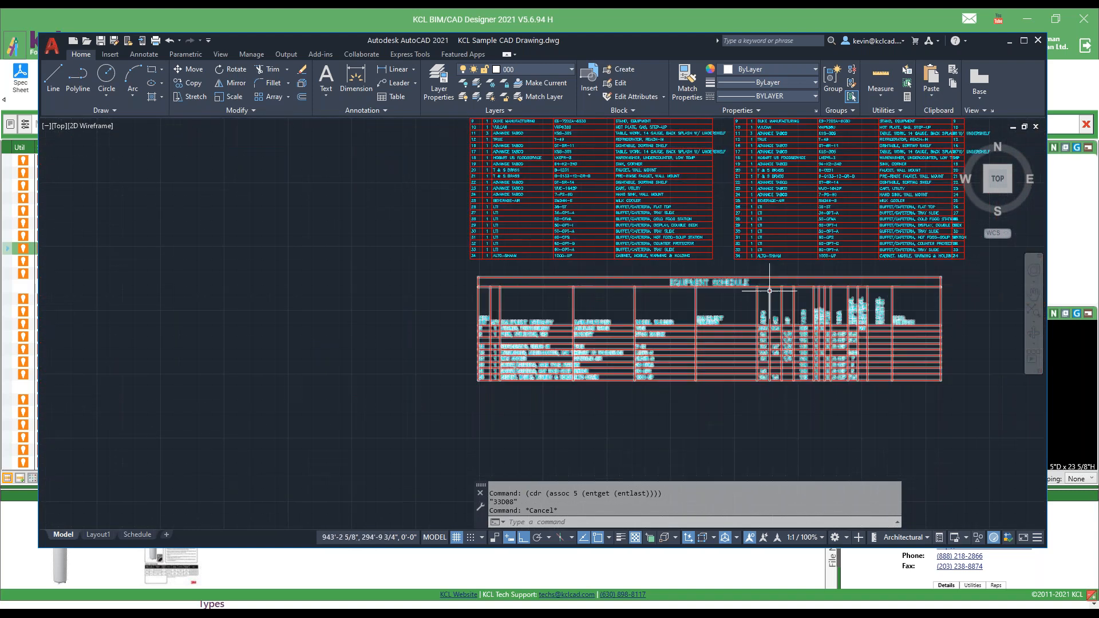
Erase the original equipment schedule, the one with the repeated item number column.
{"action": "type", "text": "e"}
{"action": "key", "text": "Return"}
{"action": "left_click", "coordinate": [820, 225]}
{"action": "key", "text": "Return"}
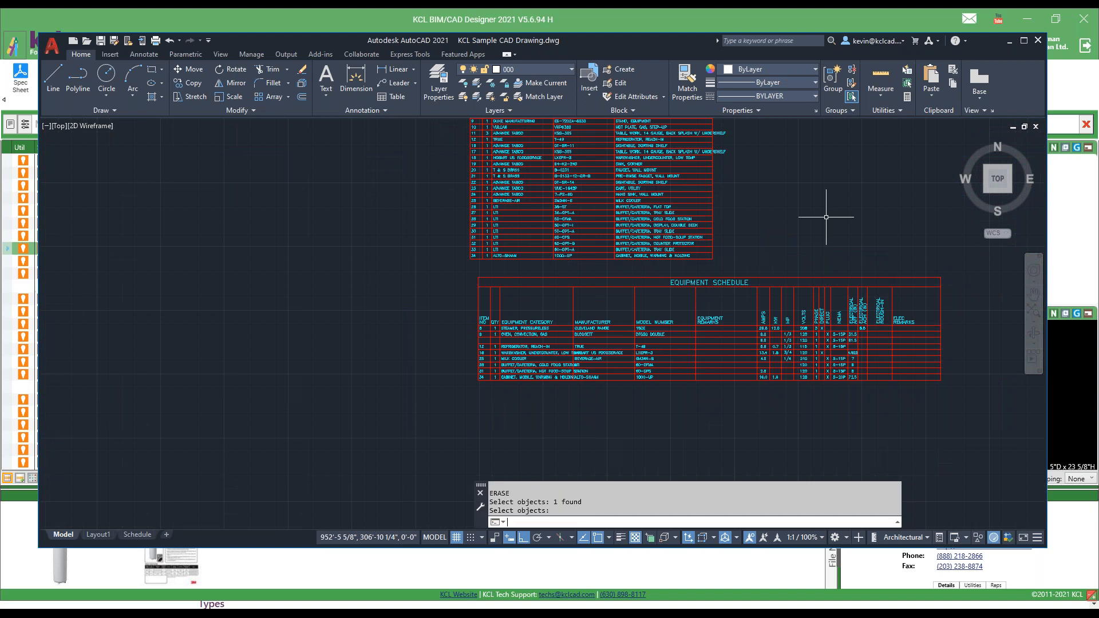
Switch back to KCL BIM/CAD Designer, reopen Generate Schedule and look over its template and file commands.
{"action": "left_click", "coordinate": [582, 19]}
{"action": "left_click", "coordinate": [252, 76]}
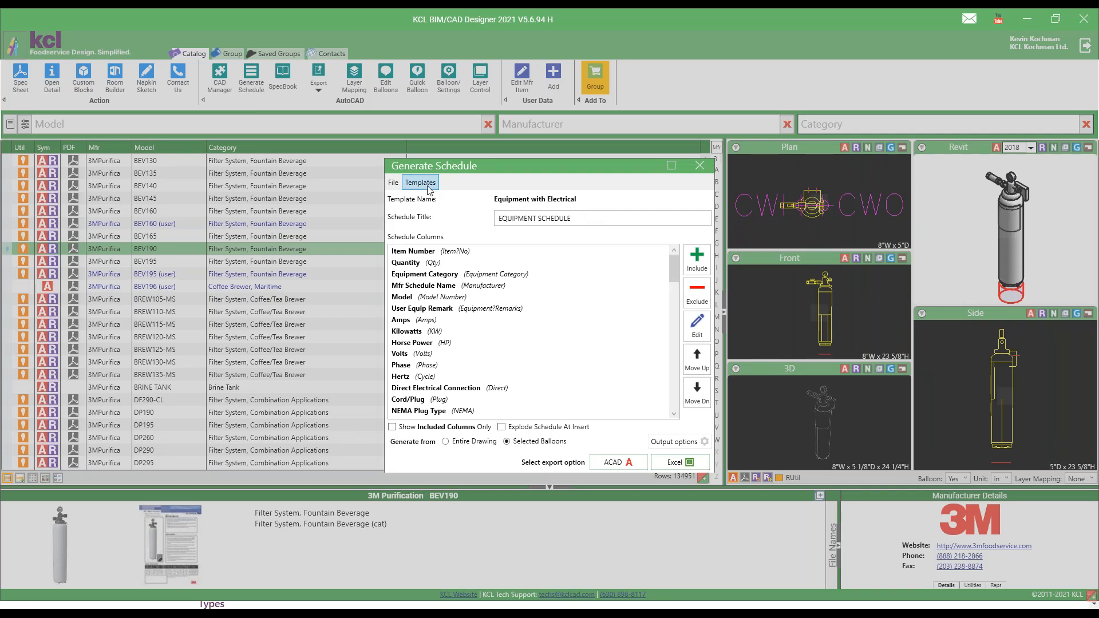
{"action": "left_click", "coordinate": [420, 182]}
{"action": "left_click", "coordinate": [394, 183]}
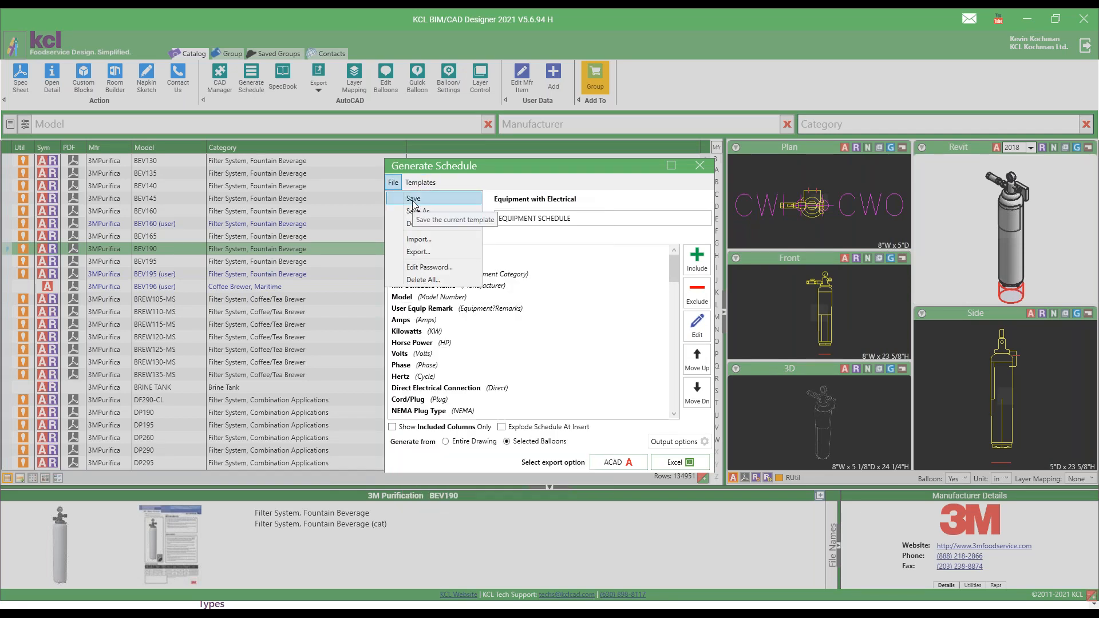
{"action": "left_click", "coordinate": [515, 331]}
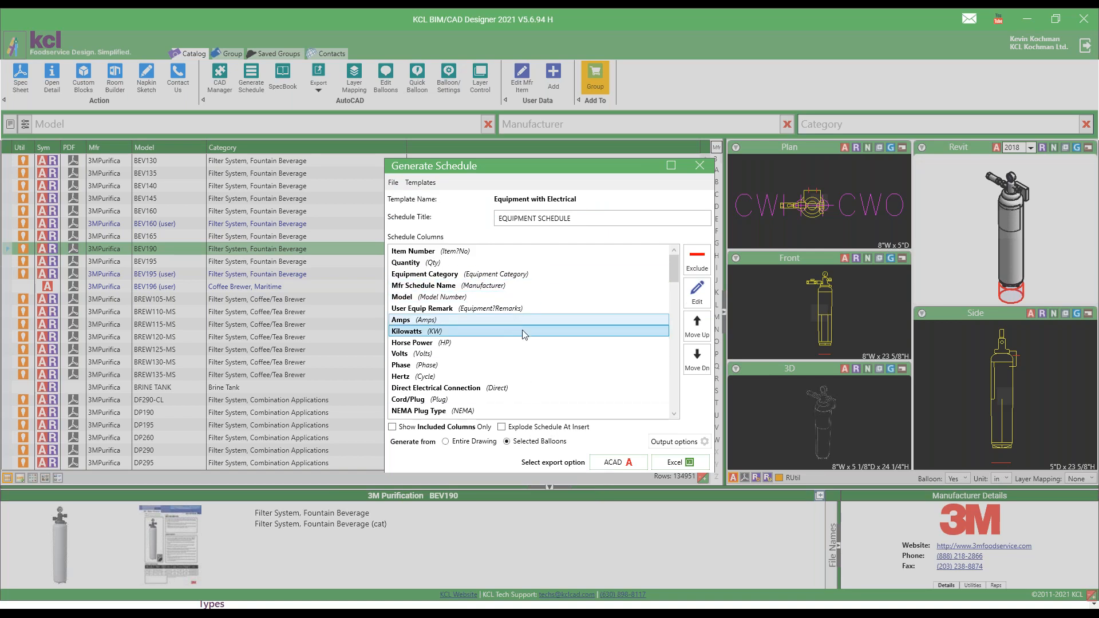
Enable exploding the schedule at insert, generate from the entire drawing, and review and accept the output options.
{"action": "left_click", "coordinate": [502, 427]}
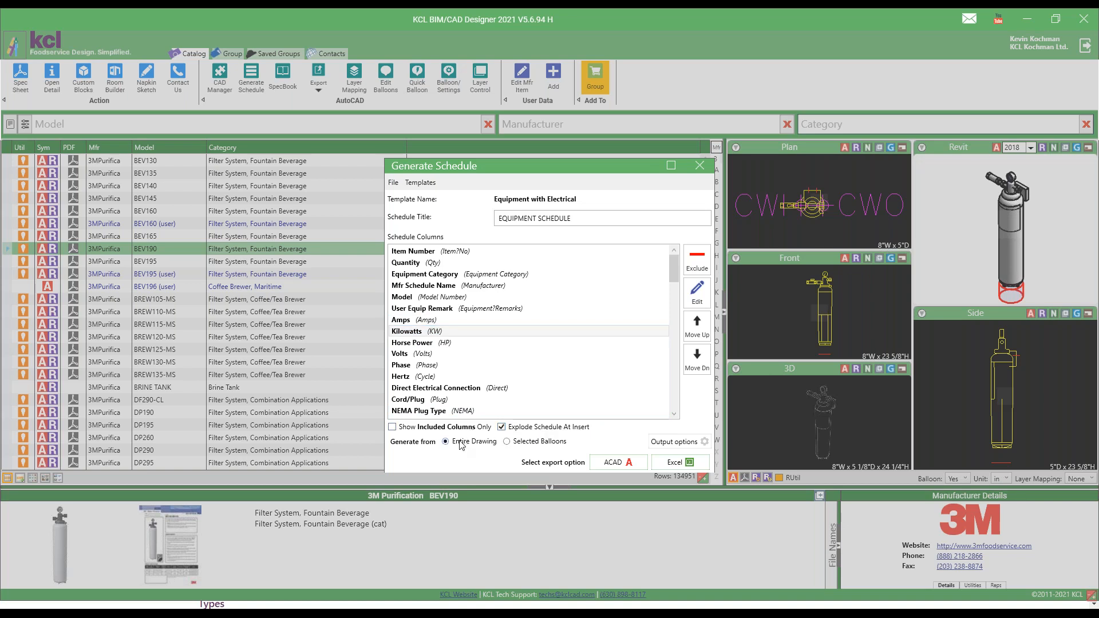
{"action": "left_click", "coordinate": [676, 446]}
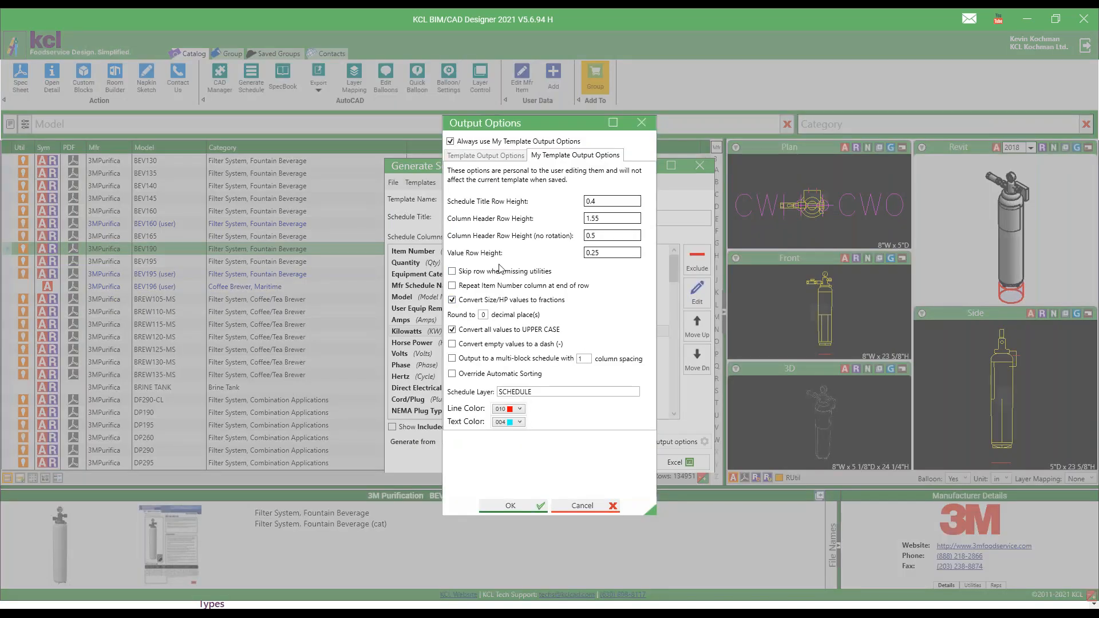
{"action": "left_click", "coordinate": [512, 506]}
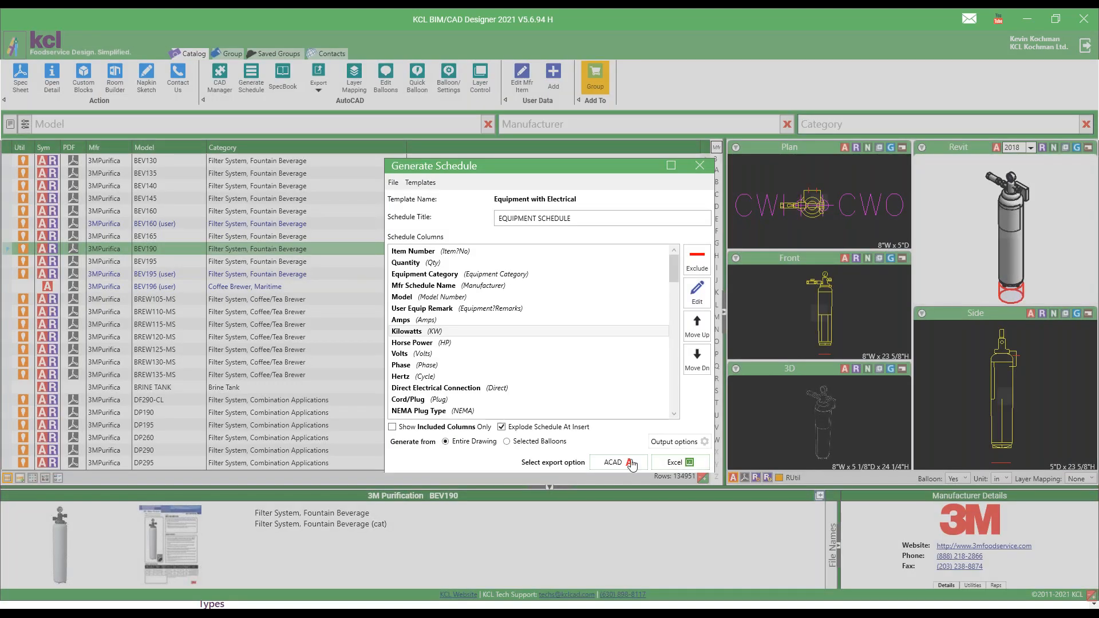
Export the schedule to an Excel file on the Desktop, naming it with the user's first name followed by "0413 schedule".
{"action": "left_click", "coordinate": [684, 463]}
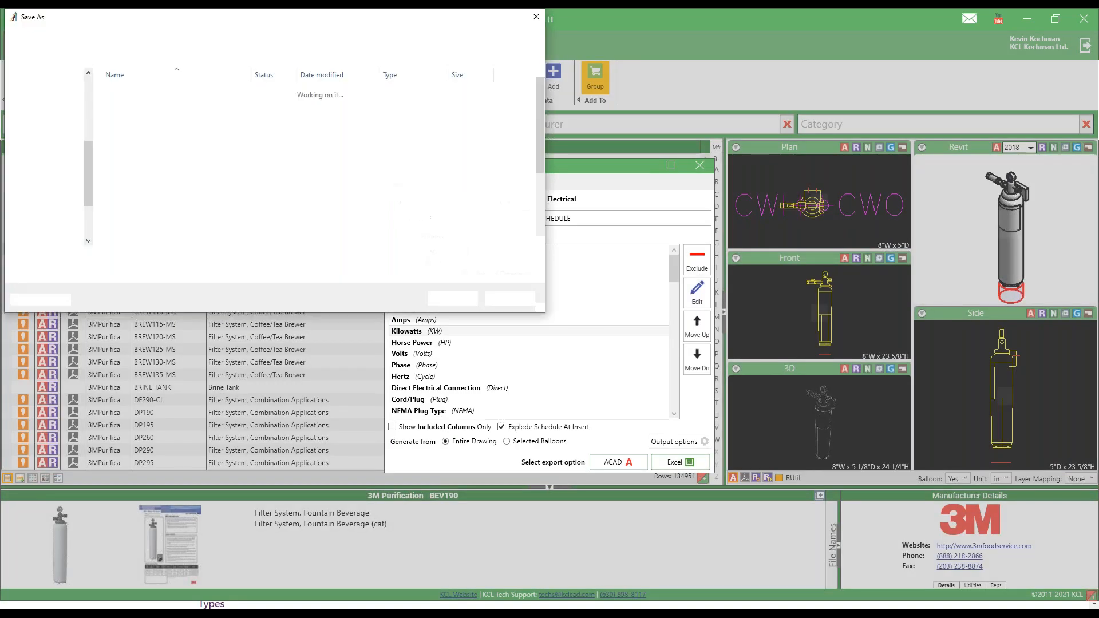
{"action": "type", "text": "kevin 0413"}
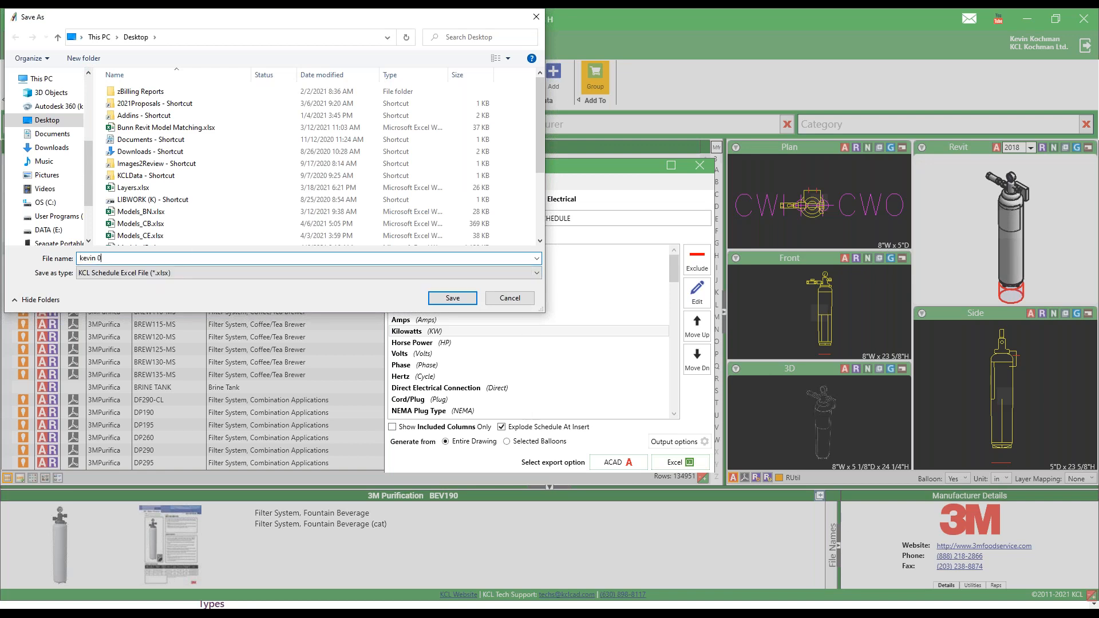
{"action": "type", "text": " schedule"}
{"action": "key", "text": "Tab"}
{"action": "left_click", "coordinate": [446, 300]}
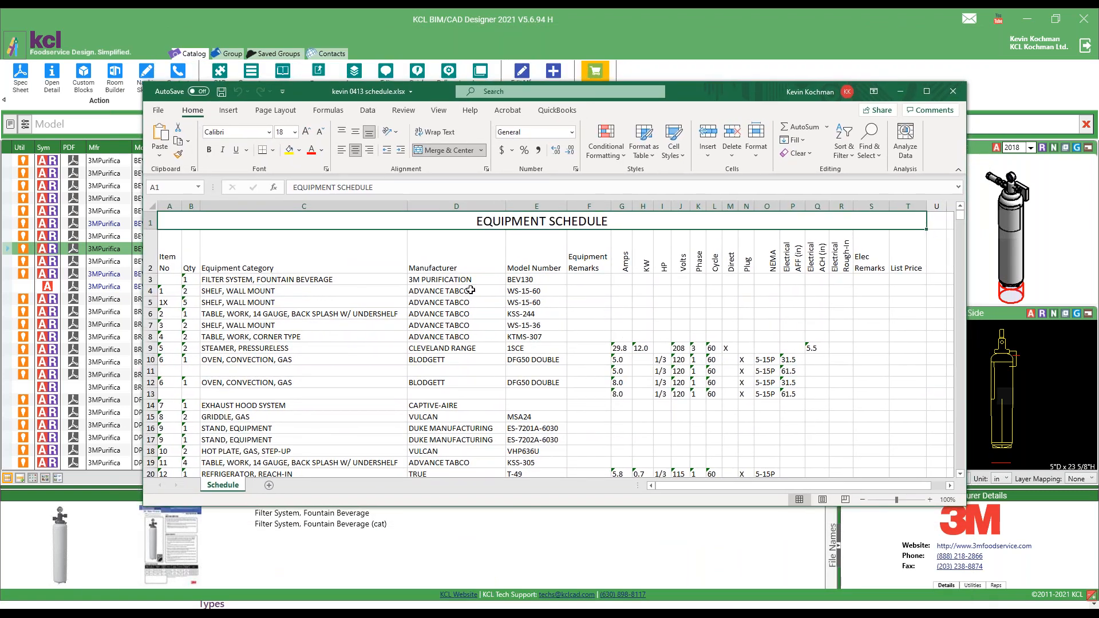
Look through the equipment rows and electrical columns of the exported workbook, and close it.
{"action": "scroll", "coordinate": [280, 284], "scroll_direction": "down", "scroll_amount": 1}
{"action": "scroll", "coordinate": [280, 284], "scroll_direction": "down", "scroll_amount": 2}
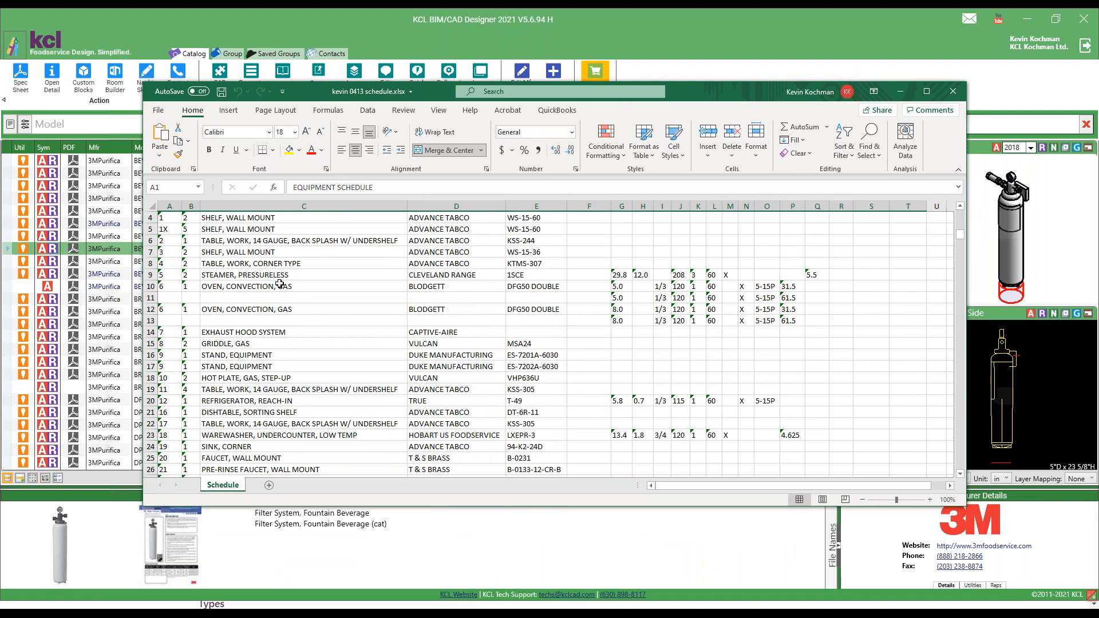
{"action": "scroll", "coordinate": [281, 281], "scroll_direction": "up", "scroll_amount": 3}
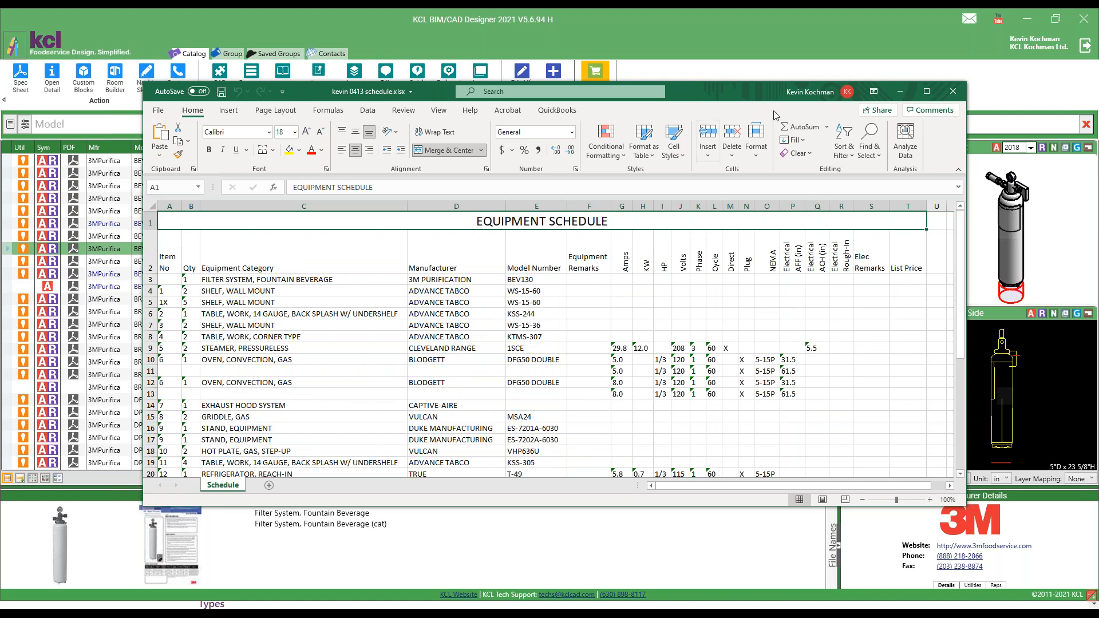
{"action": "left_click", "coordinate": [953, 91]}
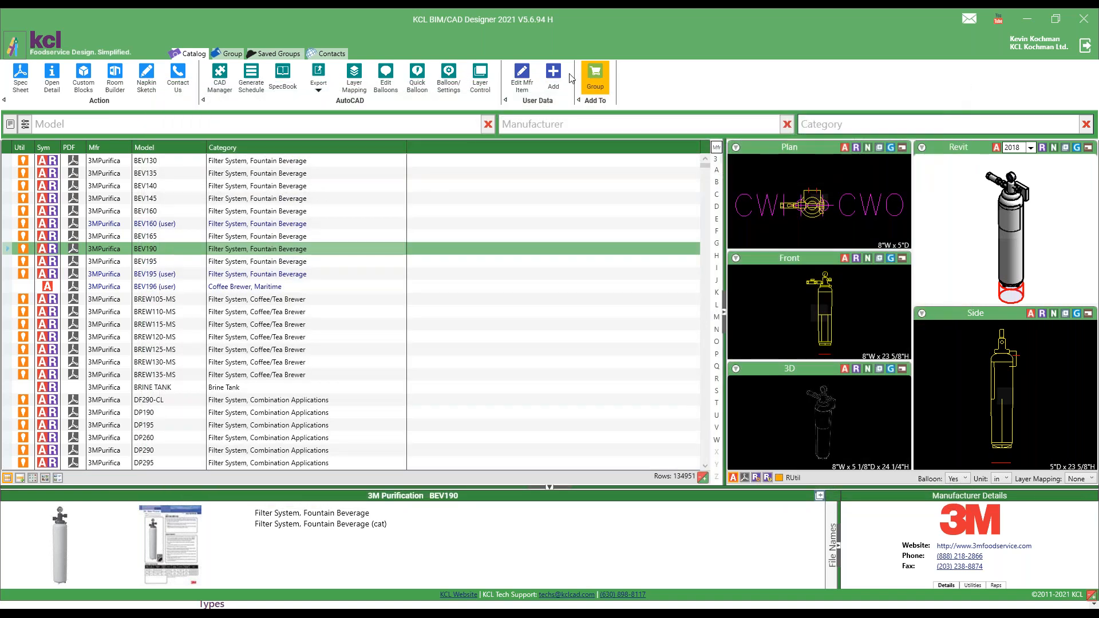
Reopen Generate Schedule and load the KCL default template Budget report from Group (Excel output only).
{"action": "left_click", "coordinate": [254, 85]}
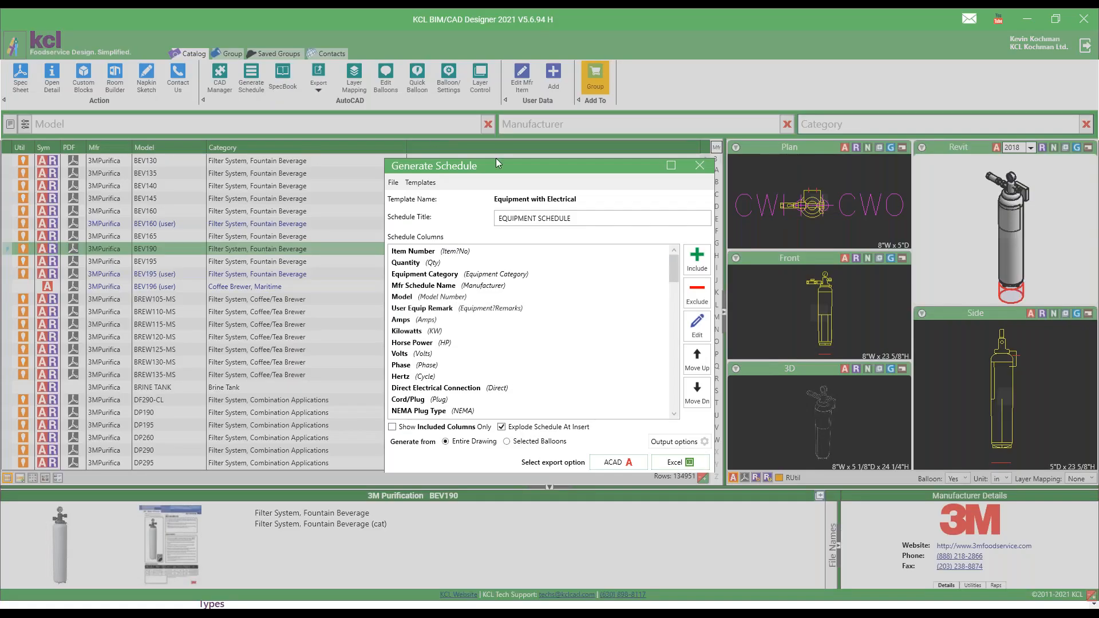
{"action": "left_click", "coordinate": [436, 184]}
{"action": "mouse_move", "coordinate": [515, 199]}
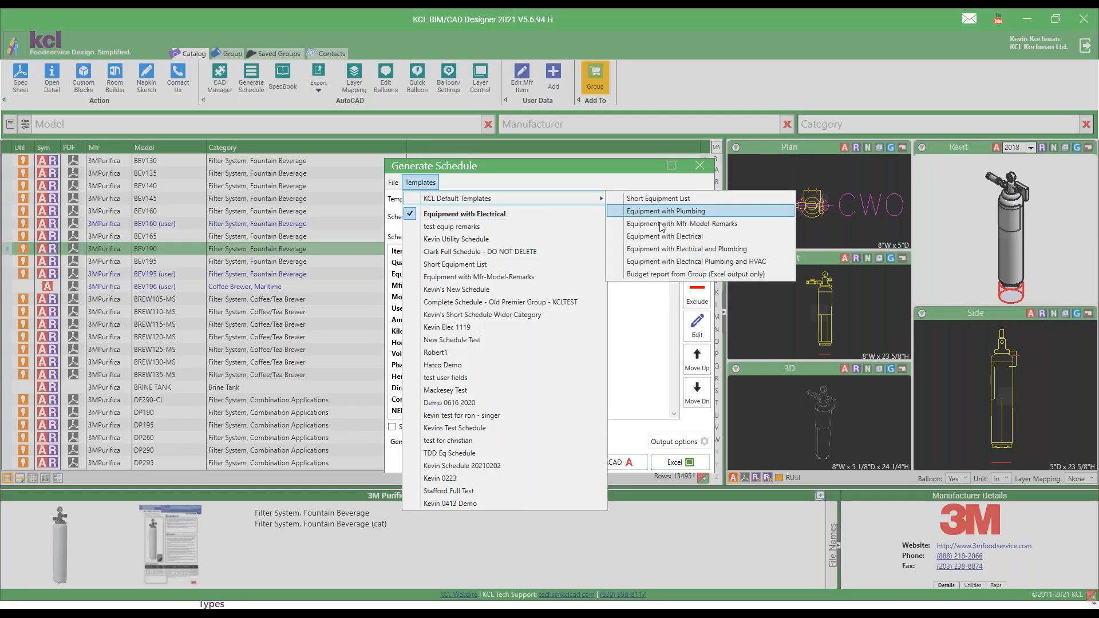
{"action": "left_click", "coordinate": [665, 274]}
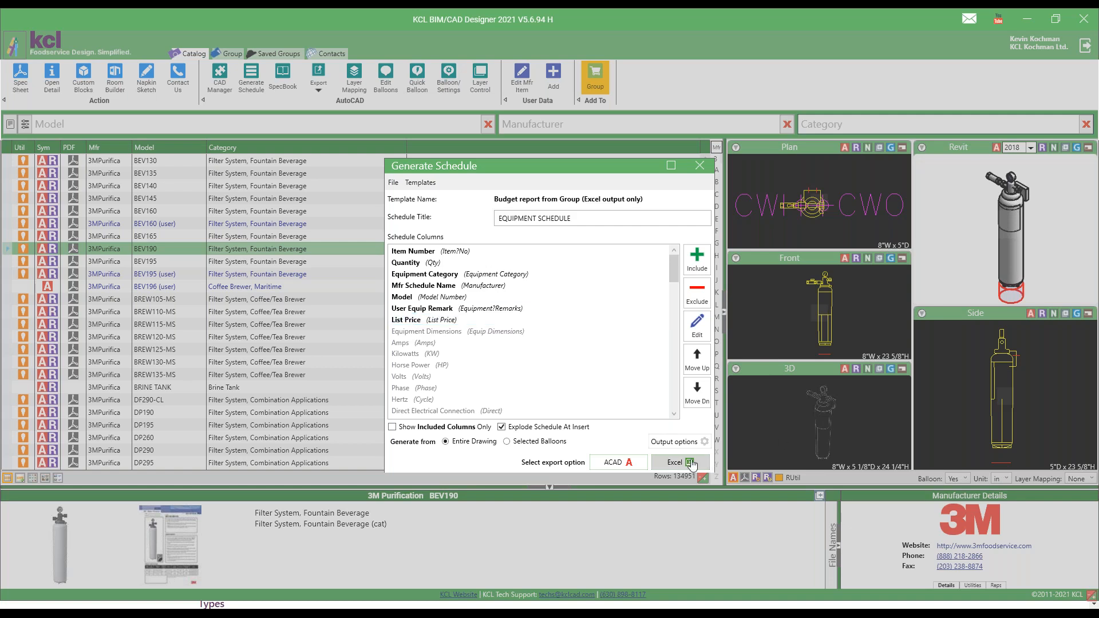
In the output options, enable multi-block schedule output, enter 15 items per block and choose splitting into 2 schedule blocks.
{"action": "left_click", "coordinate": [686, 442]}
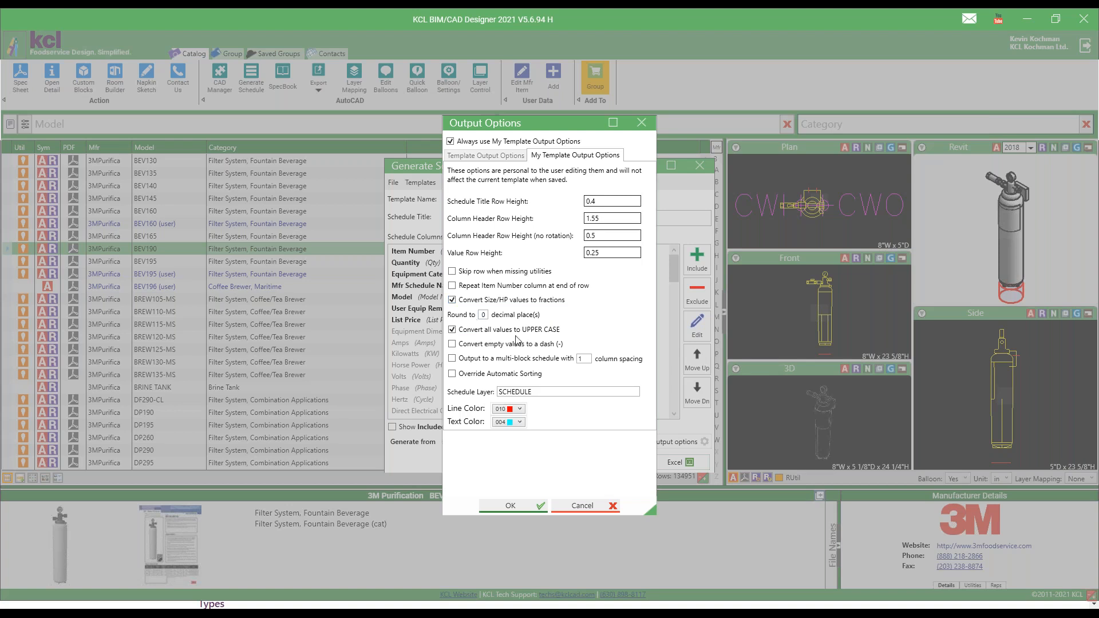
{"action": "left_click", "coordinate": [453, 345]}
{"action": "left_click", "coordinate": [452, 358]}
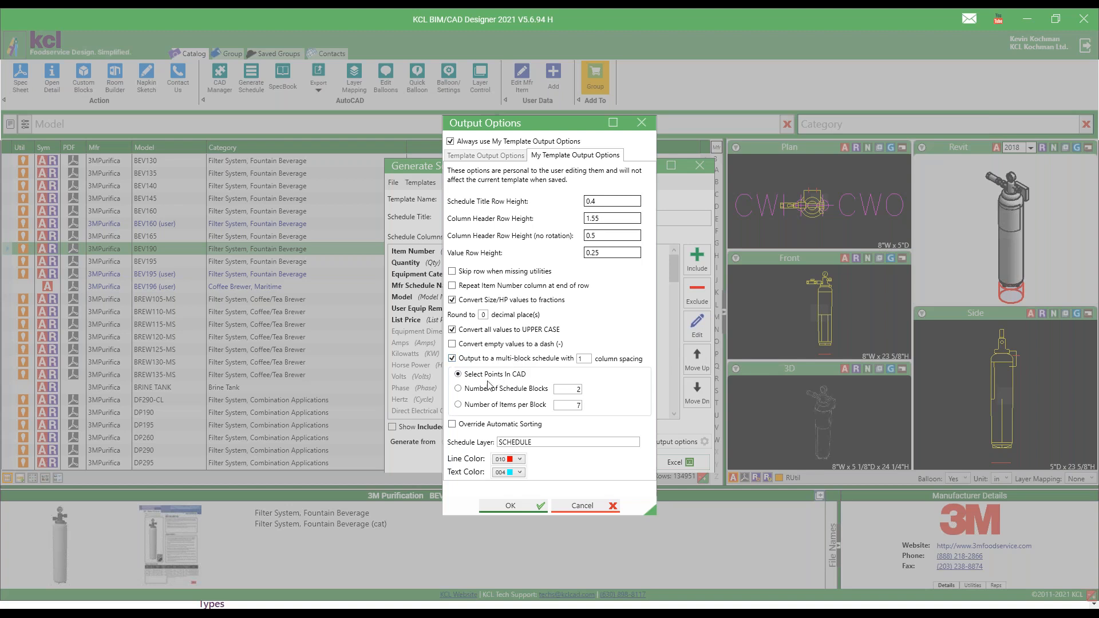
{"action": "left_click", "coordinate": [570, 405]}
{"action": "left_click_drag", "start_coordinate": [572, 405], "coordinate": [602, 409]}
{"action": "type", "text": "15"}
{"action": "left_click", "coordinate": [481, 408]}
{"action": "left_click", "coordinate": [496, 390]}
{"action": "left_click", "coordinate": [512, 506]}
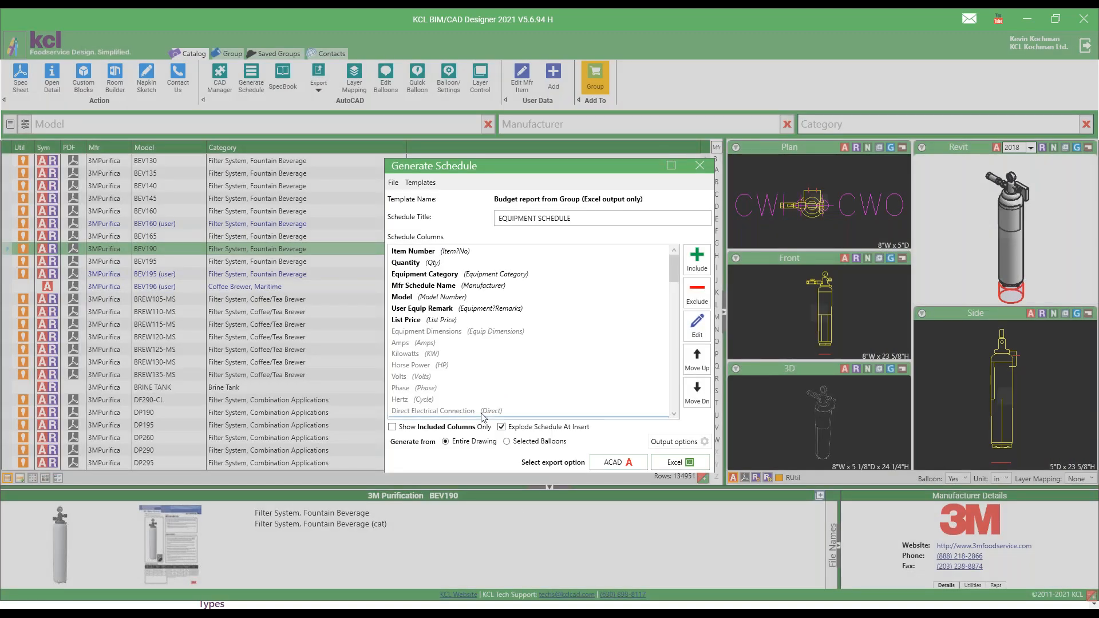
Turn off exploding the schedule at insert and load the KCL default template Equipment with Mfr-Model-Remarks.
{"action": "left_click", "coordinate": [502, 427]}
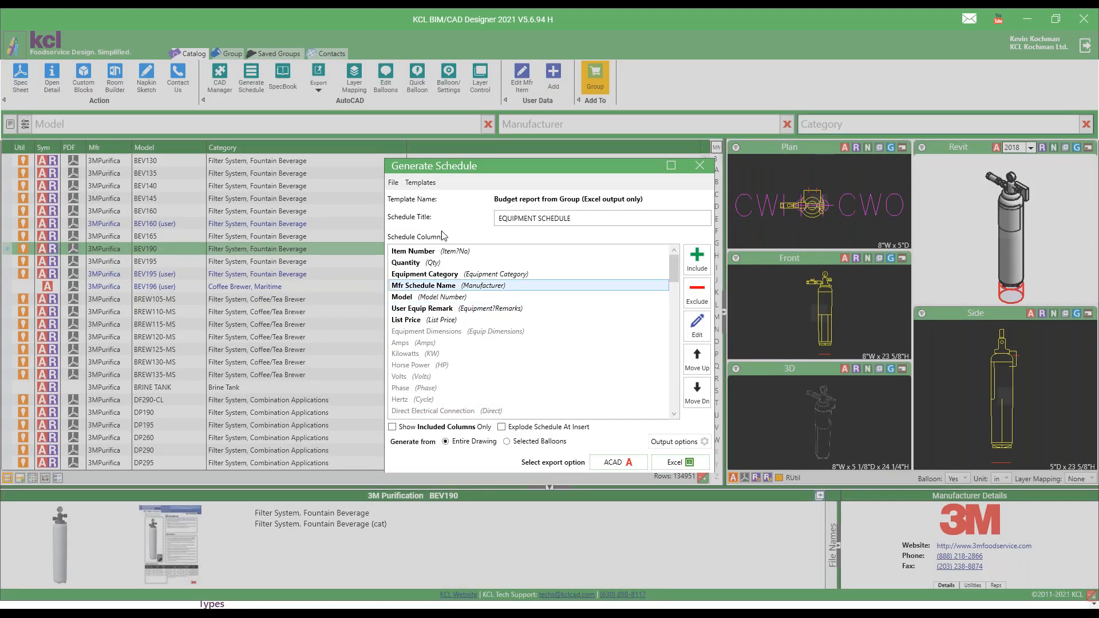
{"action": "left_click", "coordinate": [416, 182]}
{"action": "mouse_move", "coordinate": [456, 200]}
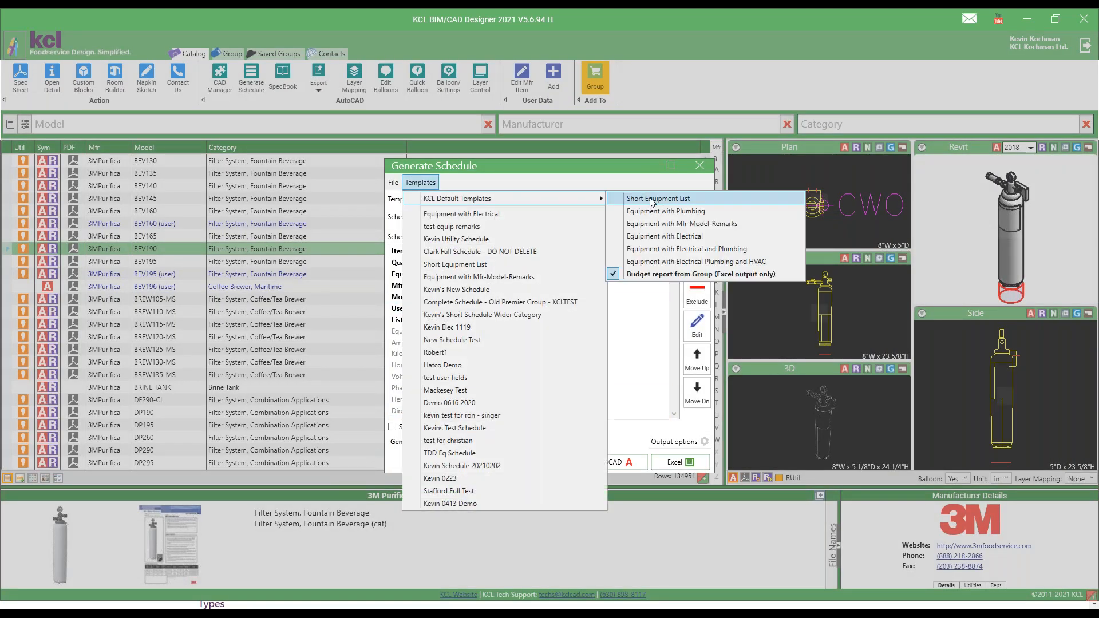
{"action": "left_click", "coordinate": [659, 224]}
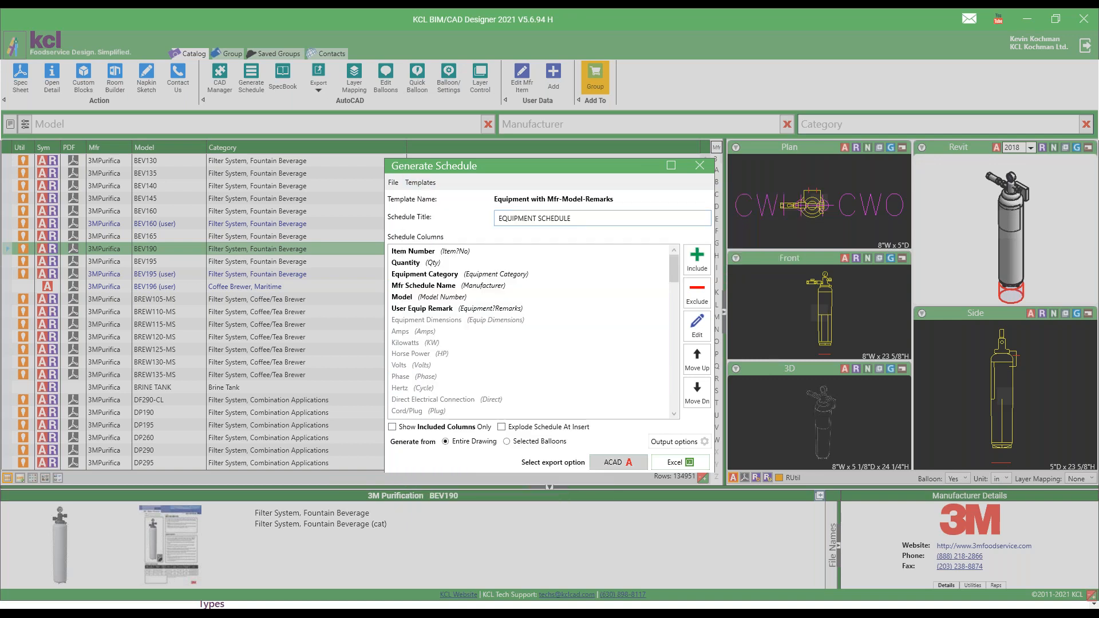
Generate the two-block schedule in AutoCAD from the entire drawing and place it below the kitchen plan, right of the existing schedules.
{"action": "left_click", "coordinate": [614, 463]}
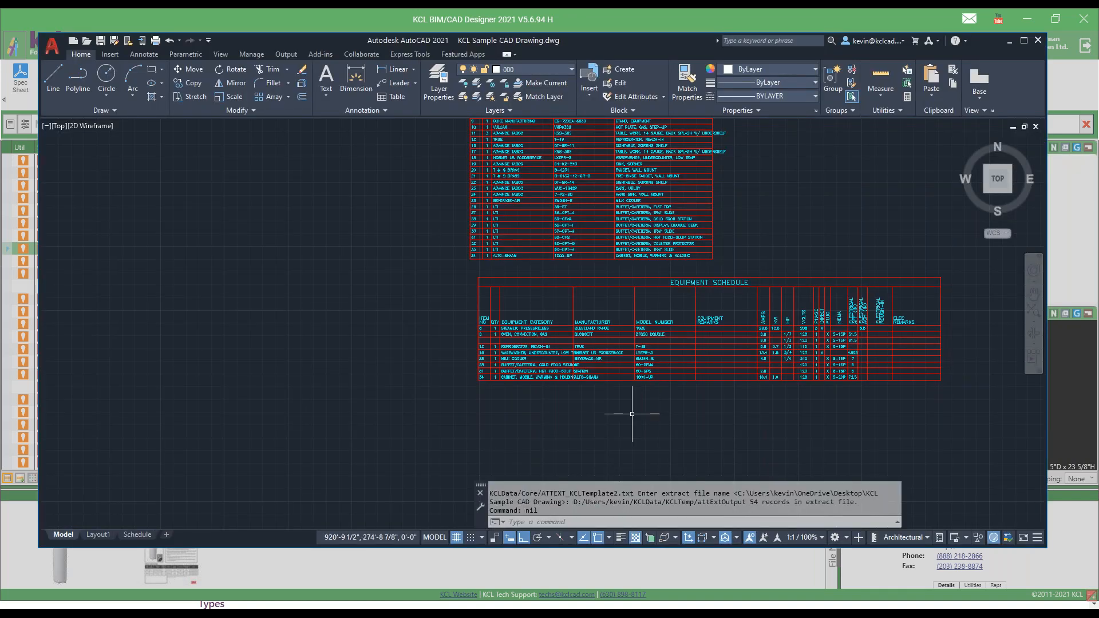
{"action": "scroll", "coordinate": [380, 373], "scroll_direction": "down", "scroll_amount": 4}
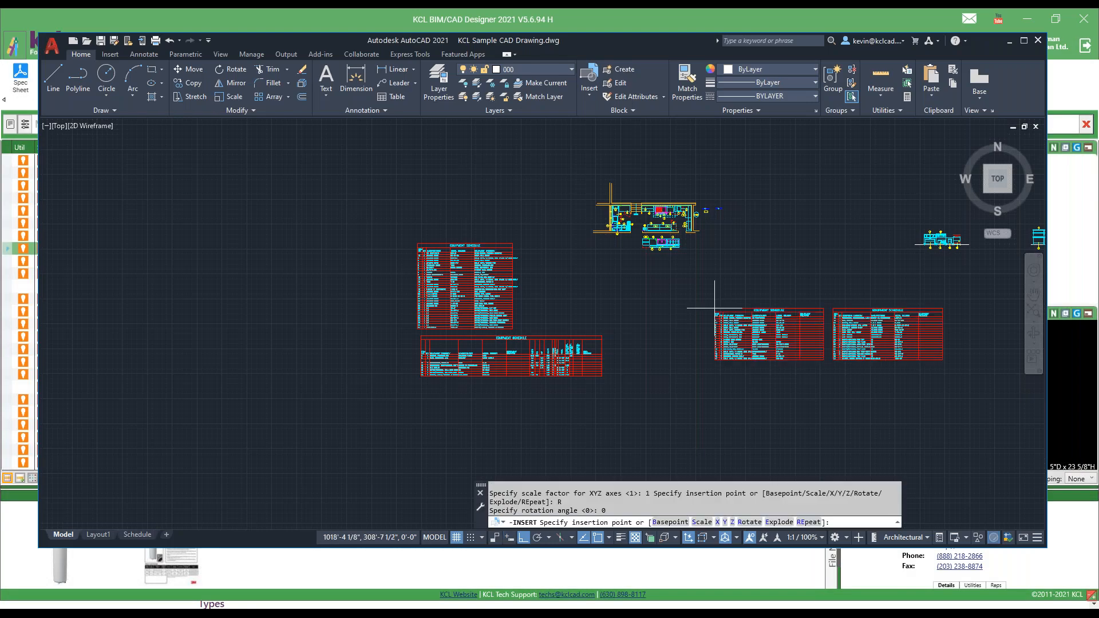
{"action": "left_click", "coordinate": [643, 308]}
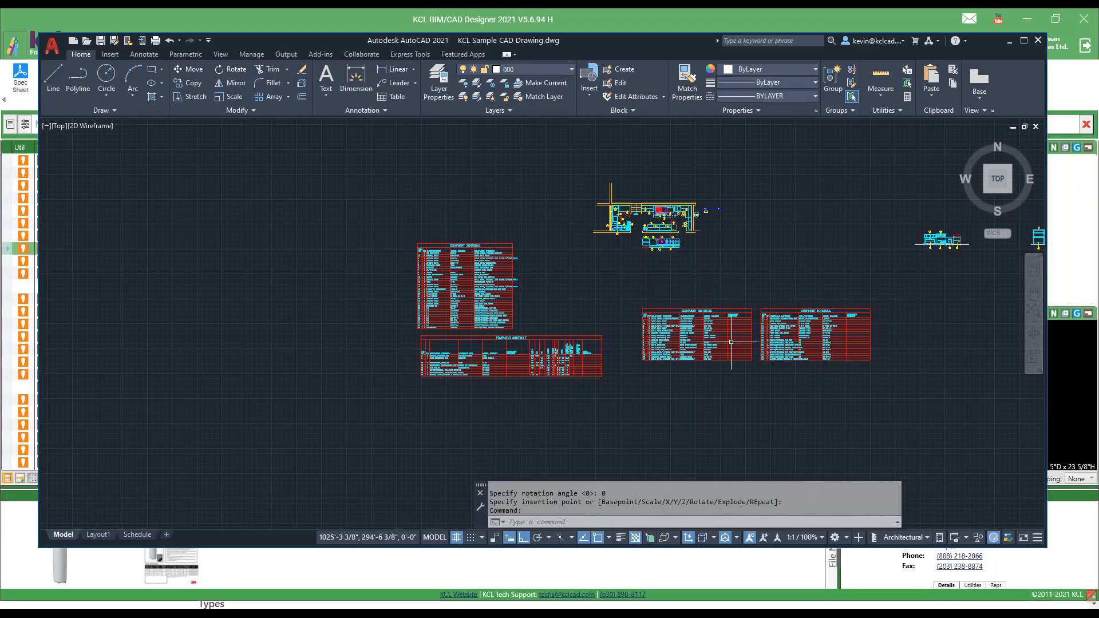
Examine both blocks of the split equipment schedule and return to KCL BIM/CAD Designer.
{"action": "scroll", "coordinate": [730, 341], "scroll_direction": "up", "scroll_amount": 4}
{"action": "scroll", "coordinate": [916, 413], "scroll_direction": "up", "scroll_amount": 4}
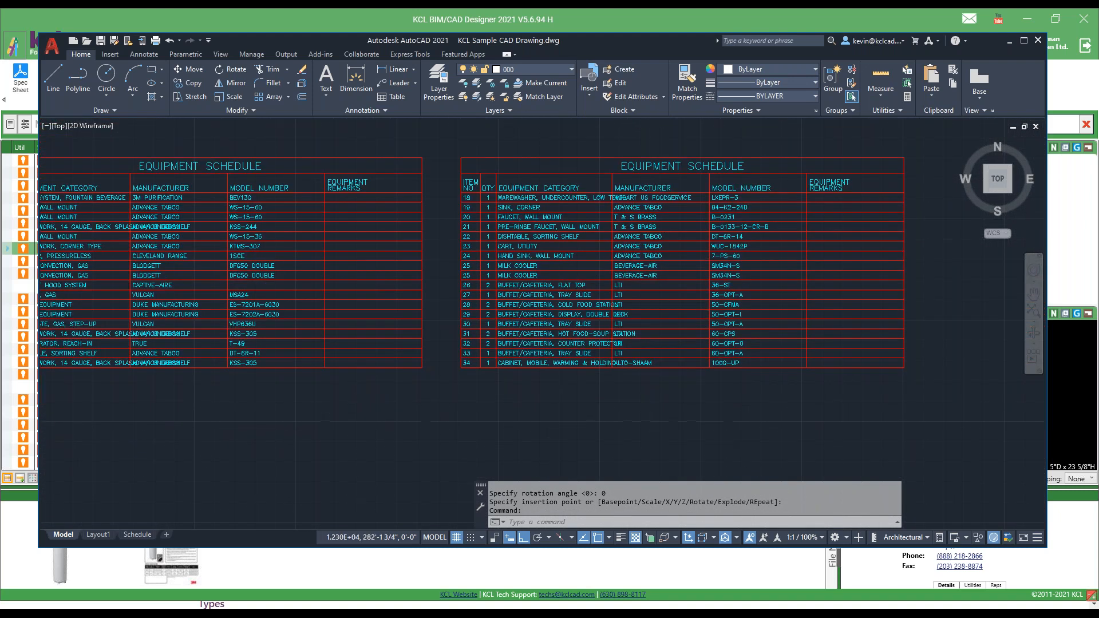
{"action": "middle_click_drag", "start_coordinate": [341, 412], "coordinate": [478, 413]}
{"action": "scroll", "coordinate": [480, 413], "scroll_direction": "up", "scroll_amount": 1}
{"action": "scroll", "coordinate": [479, 412], "scroll_direction": "down", "scroll_amount": 1}
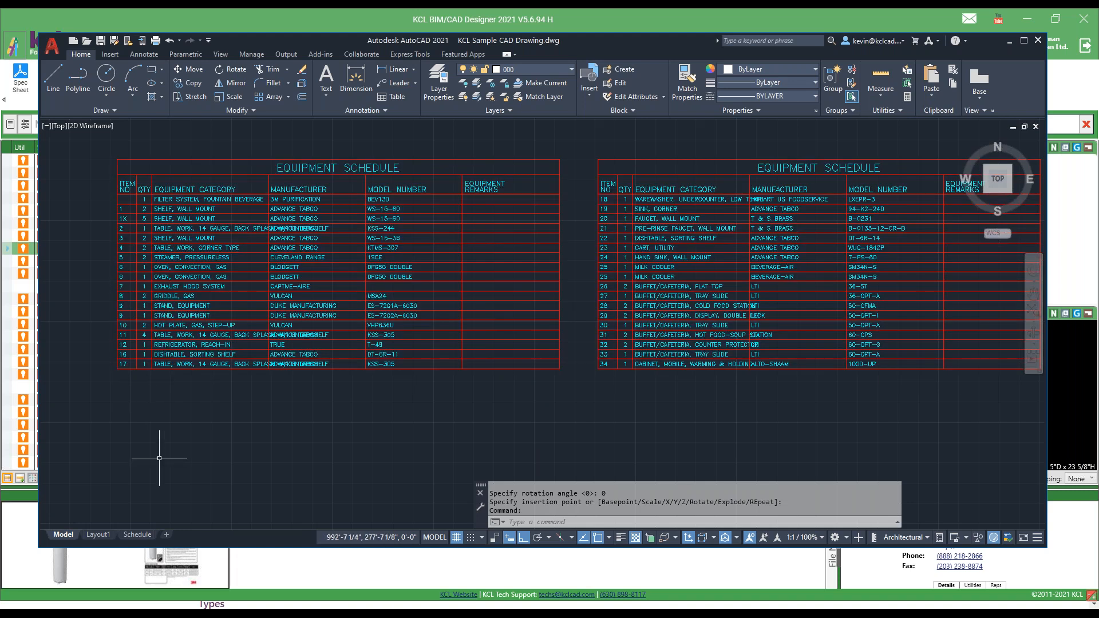
{"action": "left_click", "coordinate": [462, 567]}
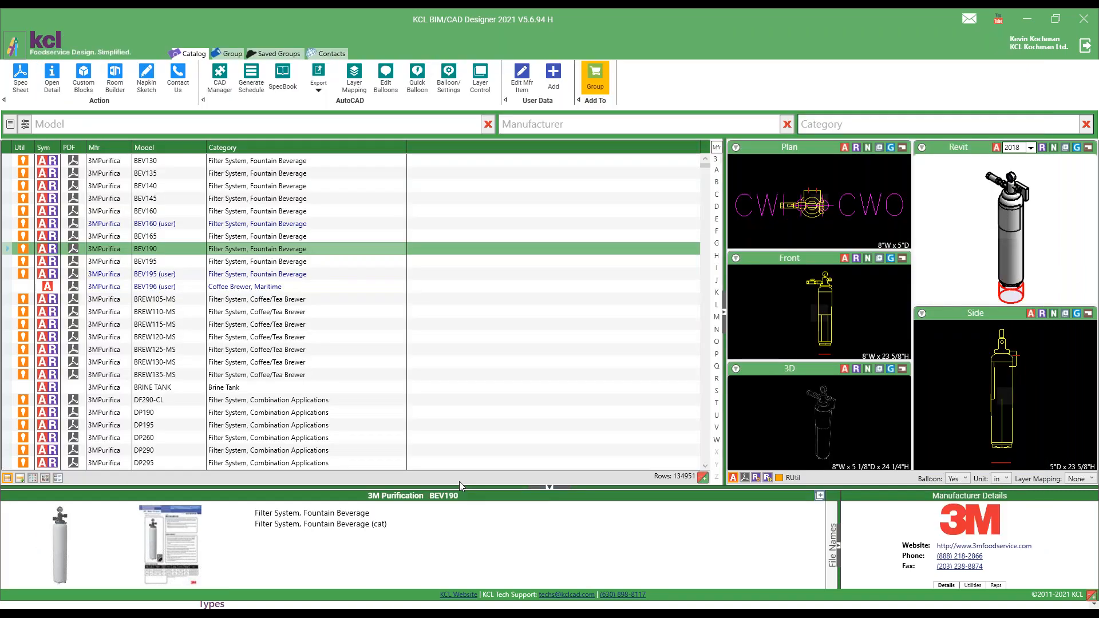
View the Generate Schedule window and the Contact Us form, closing both without generating or sending anything.
{"action": "left_click", "coordinate": [256, 79]}
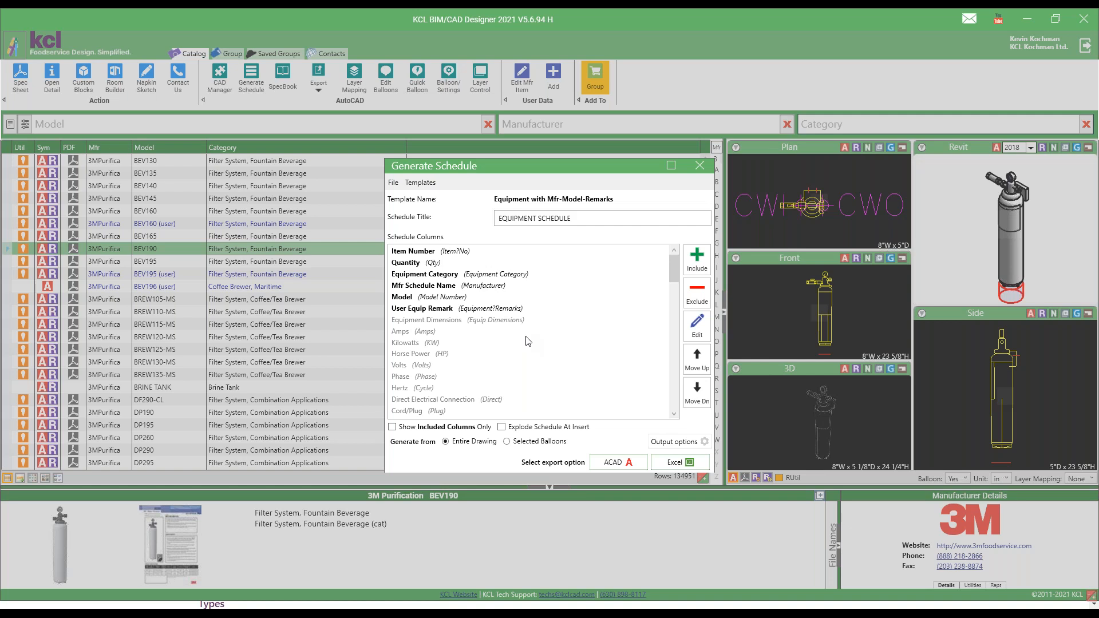
{"action": "left_click", "coordinate": [700, 166]}
{"action": "left_click", "coordinate": [177, 75]}
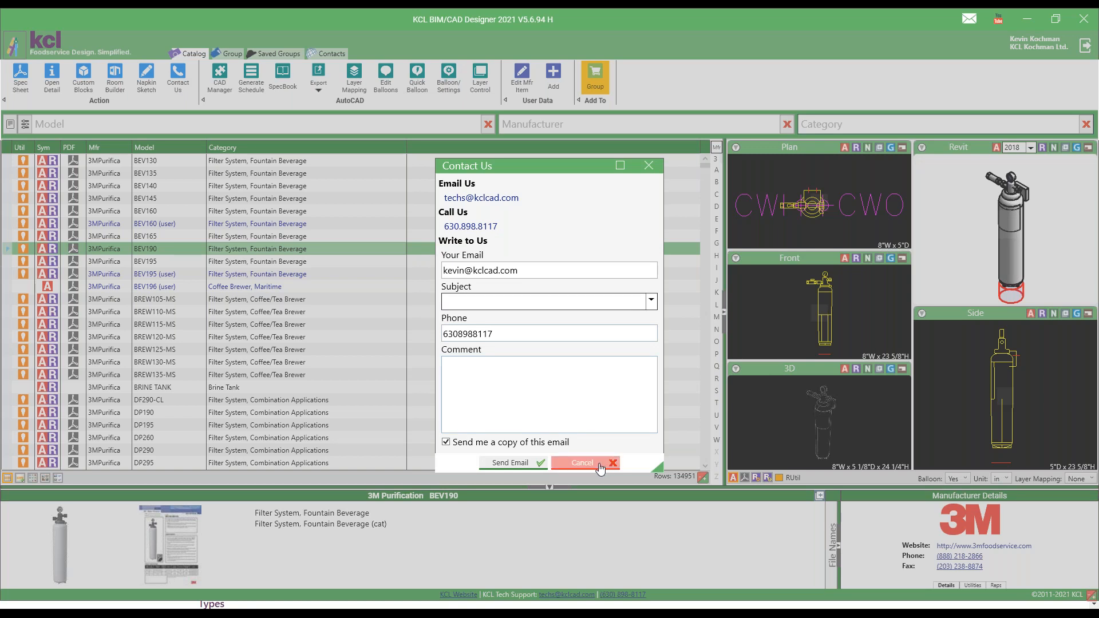
{"action": "left_click", "coordinate": [599, 466]}
{"action": "left_click", "coordinate": [599, 466]}
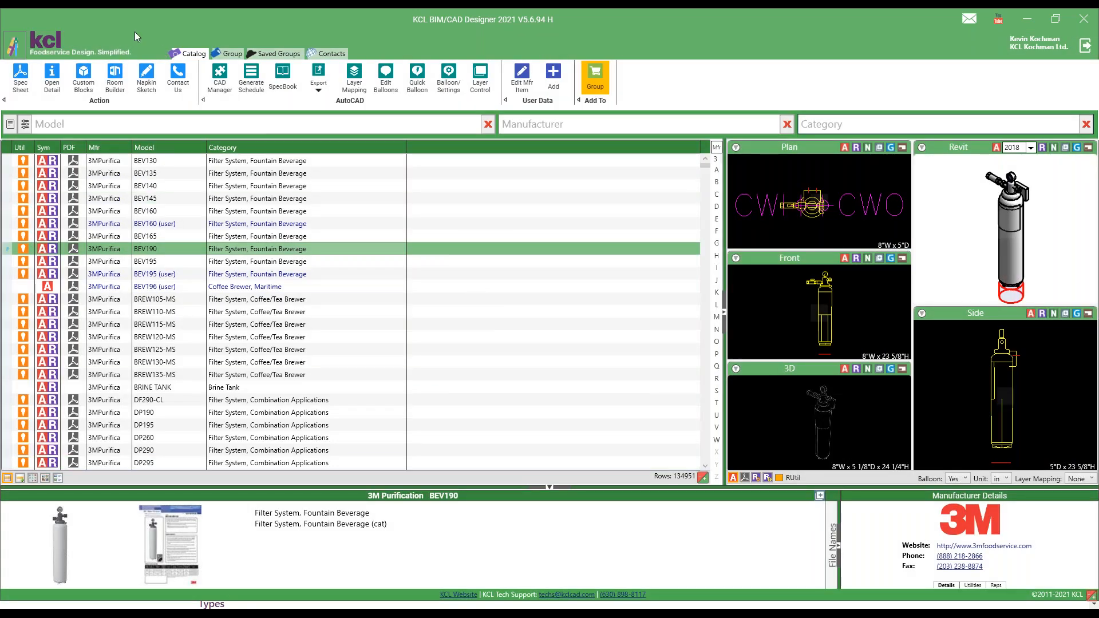
Look through the available schedule templates in Generate Schedule and close it with the current template kept.
{"action": "left_click", "coordinate": [252, 77]}
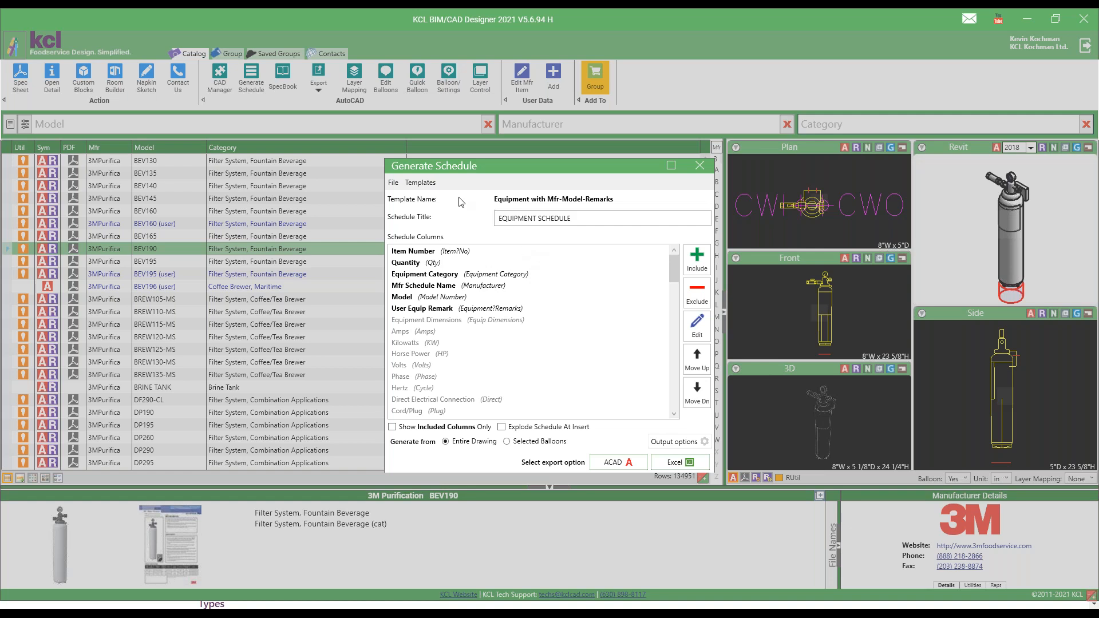
{"action": "left_click", "coordinate": [420, 182]}
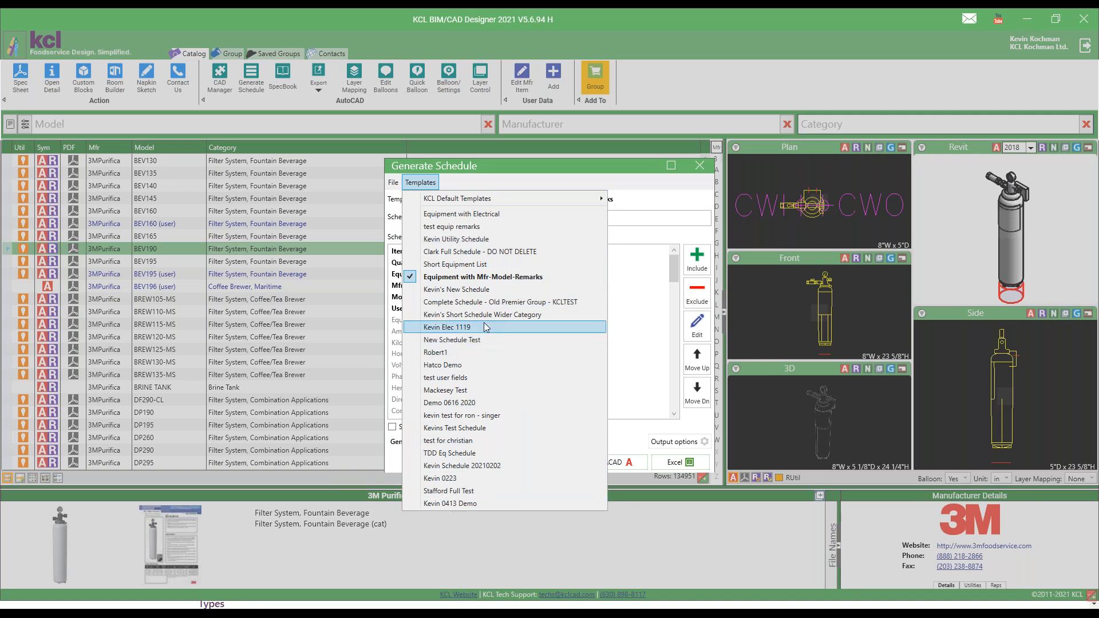
{"action": "left_click", "coordinate": [538, 174]}
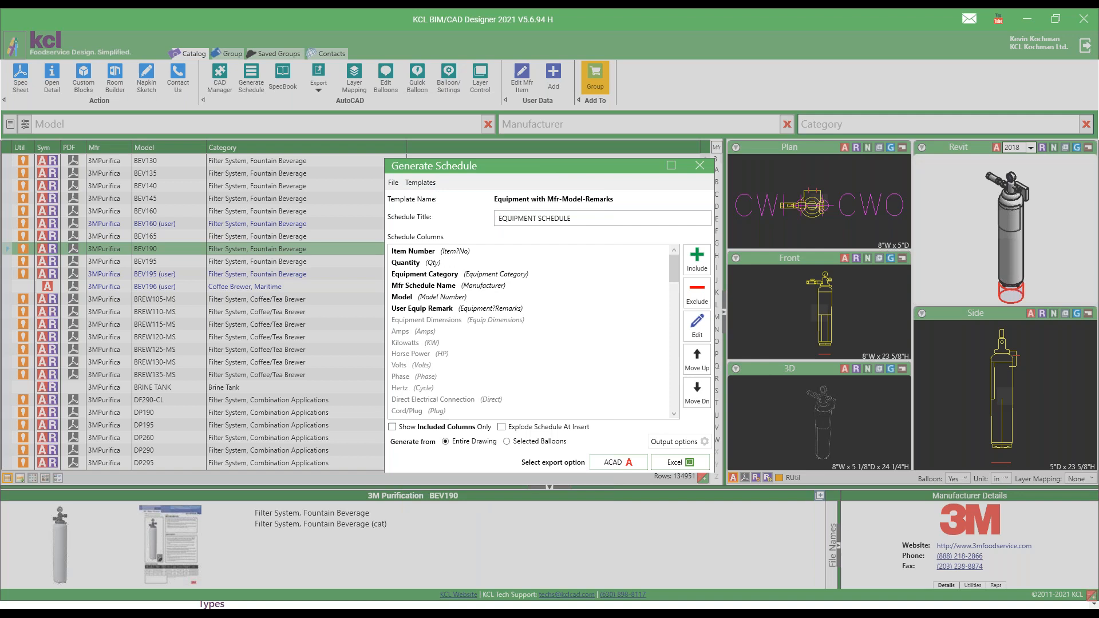
{"action": "left_click", "coordinate": [708, 167]}
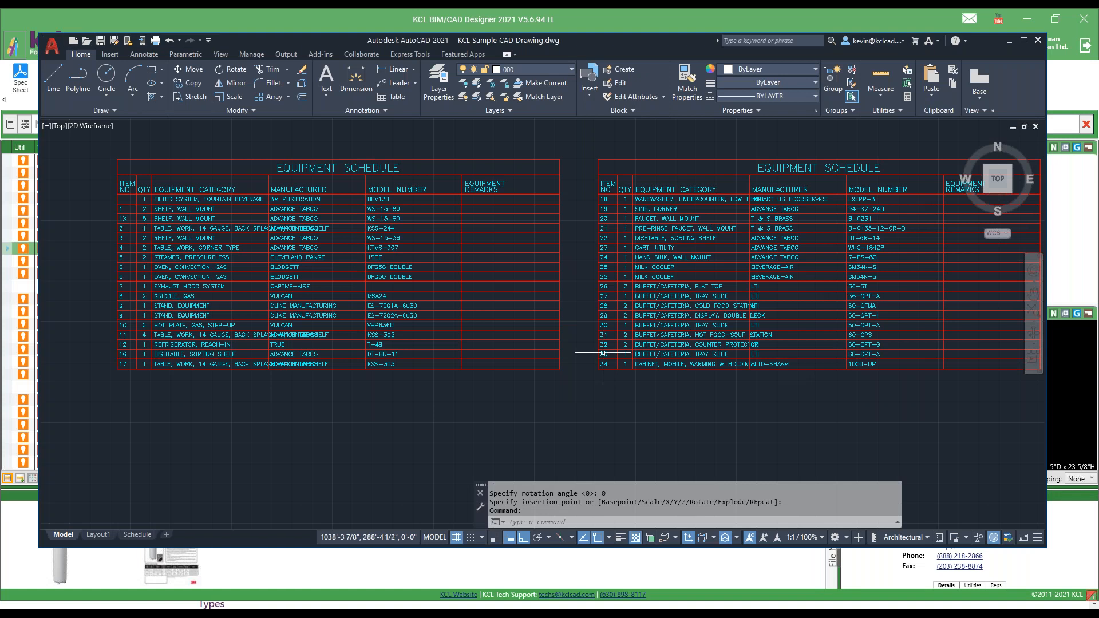
Examine the kitchen plan together with its inserted schedules in AutoCAD and return to KCL BIM/CAD Designer.
{"action": "scroll", "coordinate": [329, 283], "scroll_direction": "down", "scroll_amount": 3}
{"action": "mouse_move", "coordinate": [351, 183]}
{"action": "middle_mouse_down"}
{"action": "mouse_move", "coordinate": [565, 407]}
{"action": "mouse_move", "coordinate": [719, 336]}
{"action": "middle_mouse_up"}
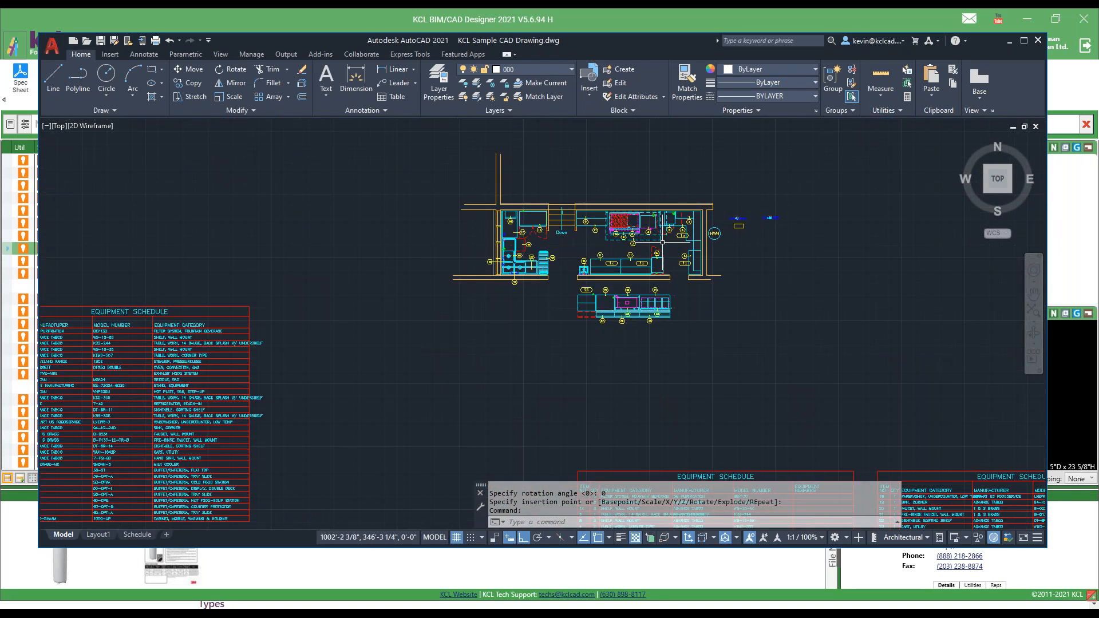
{"action": "left_click", "coordinate": [582, 13]}
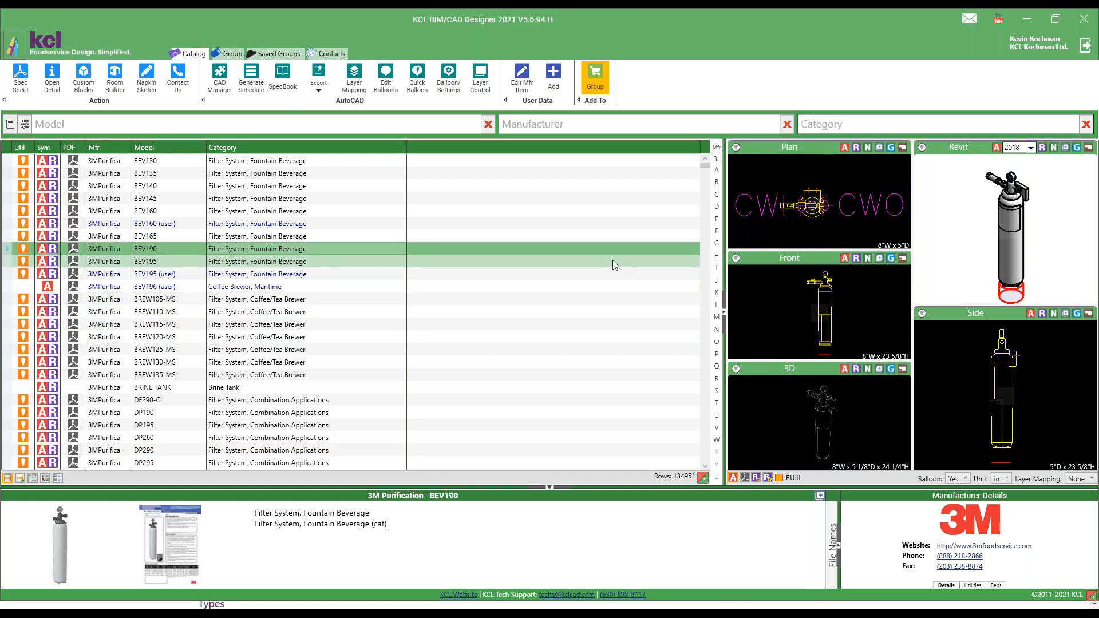
Open the KCLCAD YouTube channel from KCL BIM/CAD Designer and browse its uploaded videos.
{"action": "left_click", "coordinate": [999, 21]}
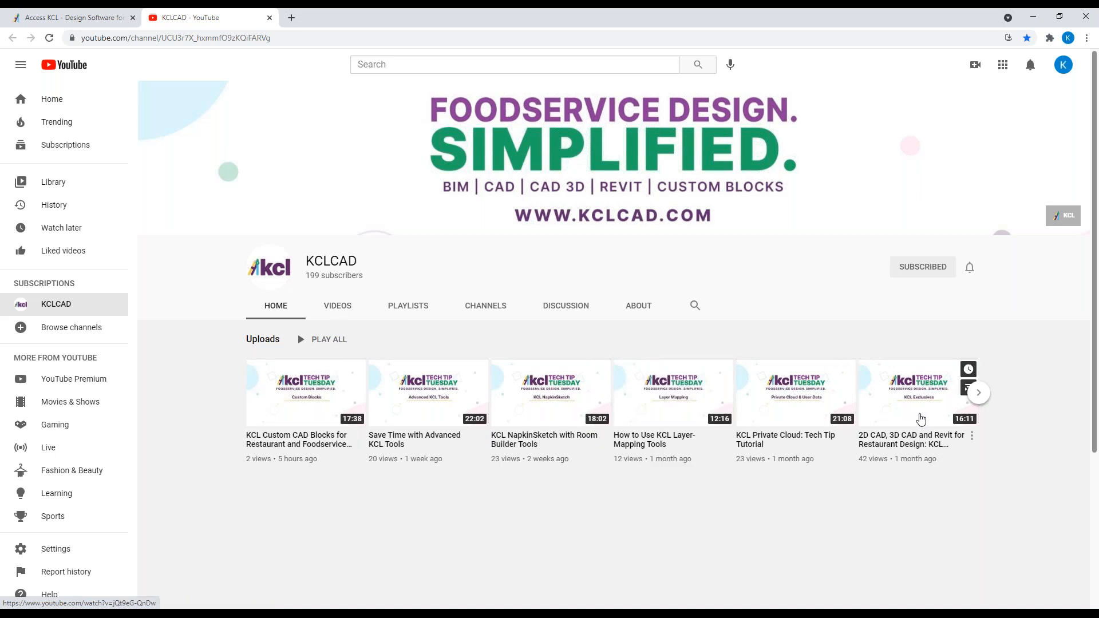
{"action": "left_click", "coordinate": [342, 308]}
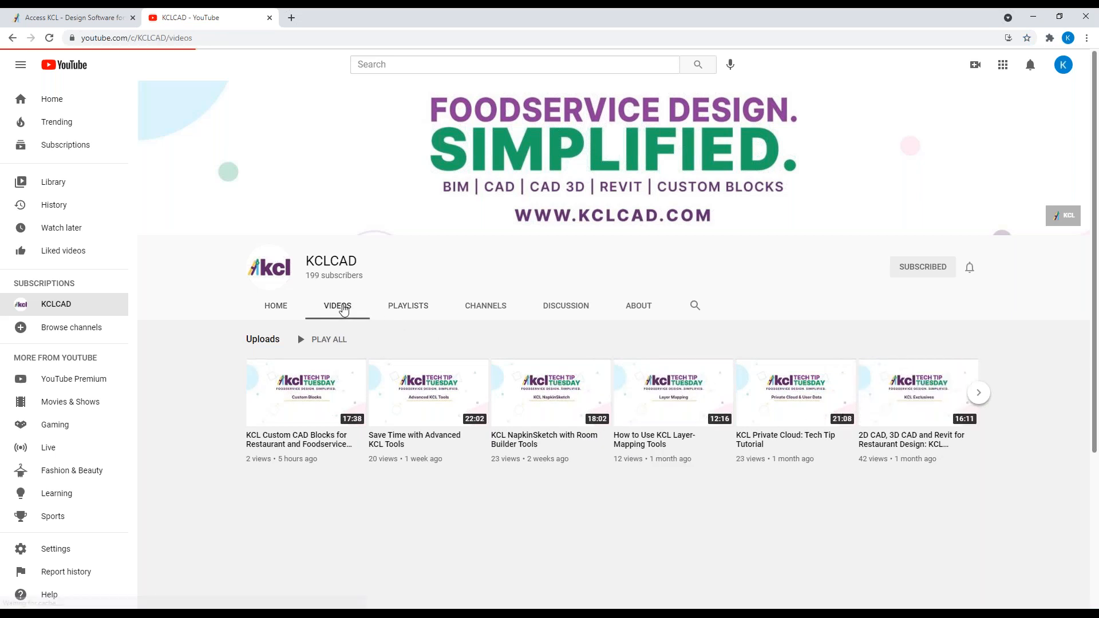
{"action": "scroll", "coordinate": [432, 486], "scroll_direction": "down", "scroll_amount": 1}
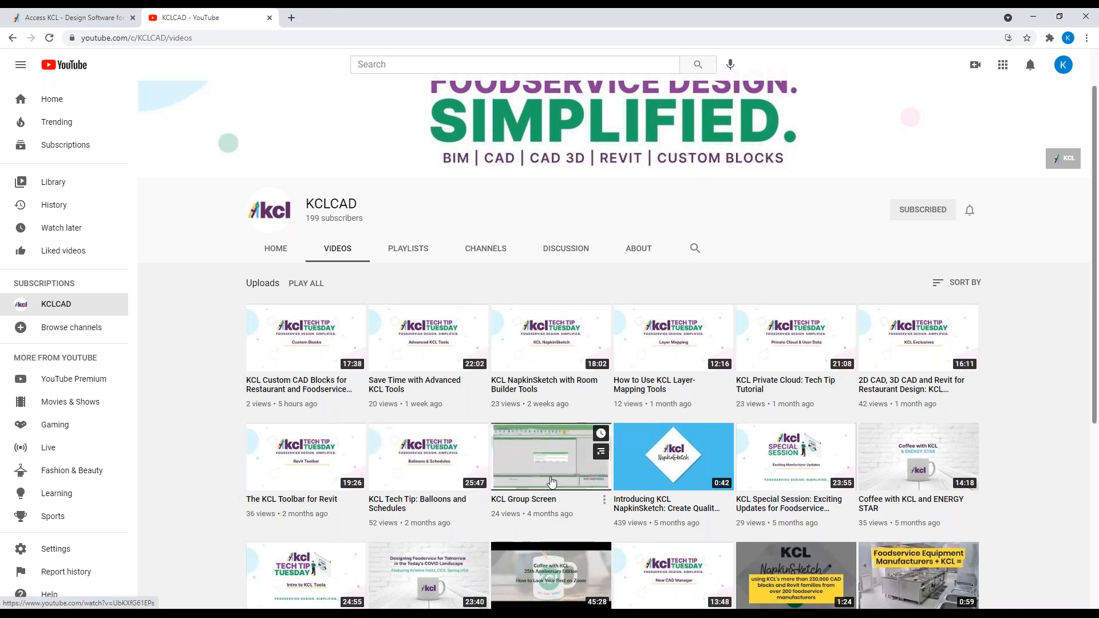
{"action": "scroll", "coordinate": [324, 469], "scroll_direction": "down", "scroll_amount": 1}
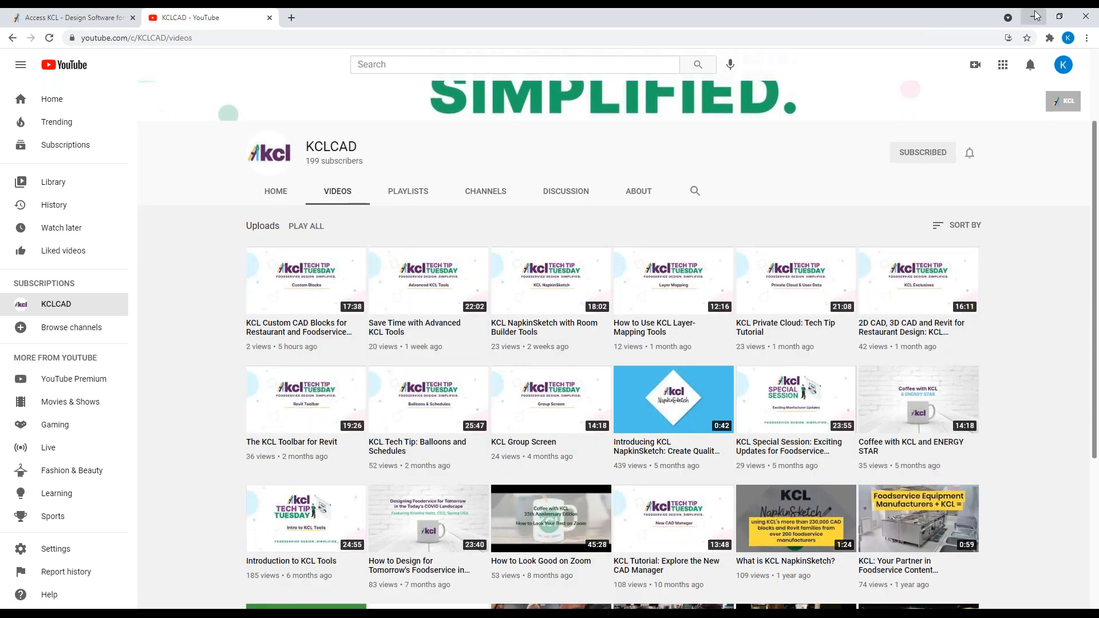
Switch to the Access KCL web page and go to the KCL website's home page.
{"action": "left_click", "coordinate": [96, 16]}
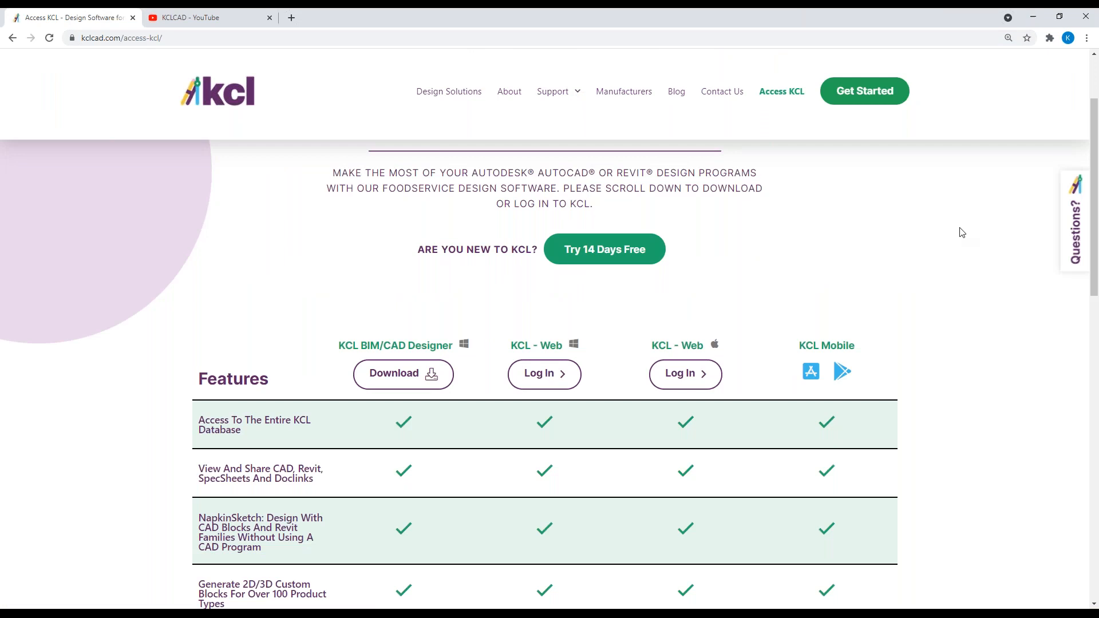
{"action": "scroll", "coordinate": [292, 129], "scroll_direction": "up", "scroll_amount": 2}
{"action": "left_click", "coordinate": [220, 93]}
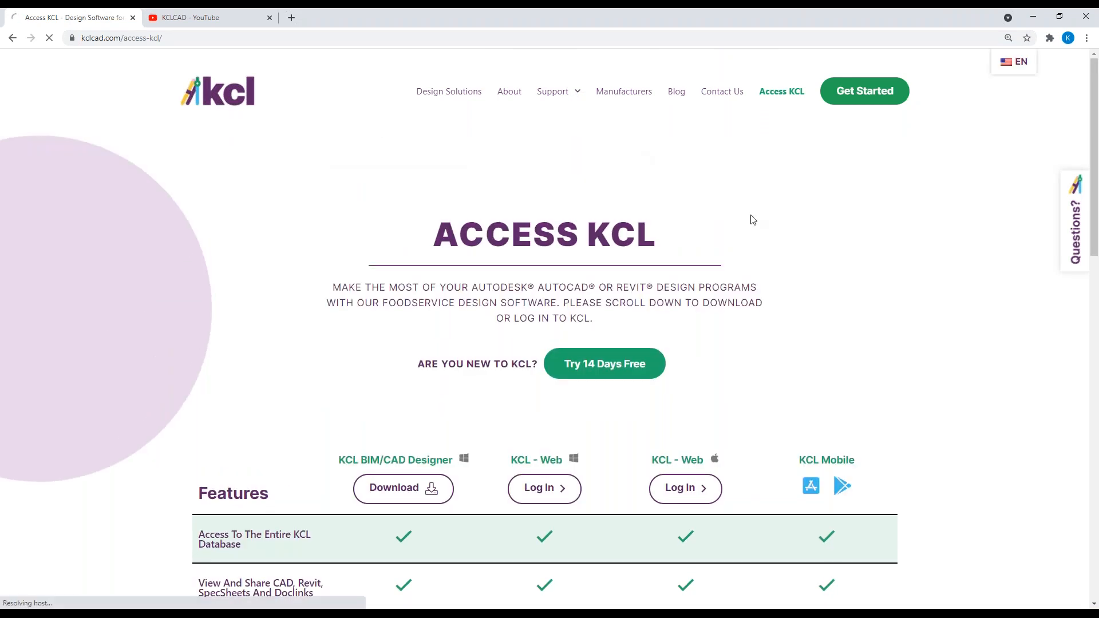